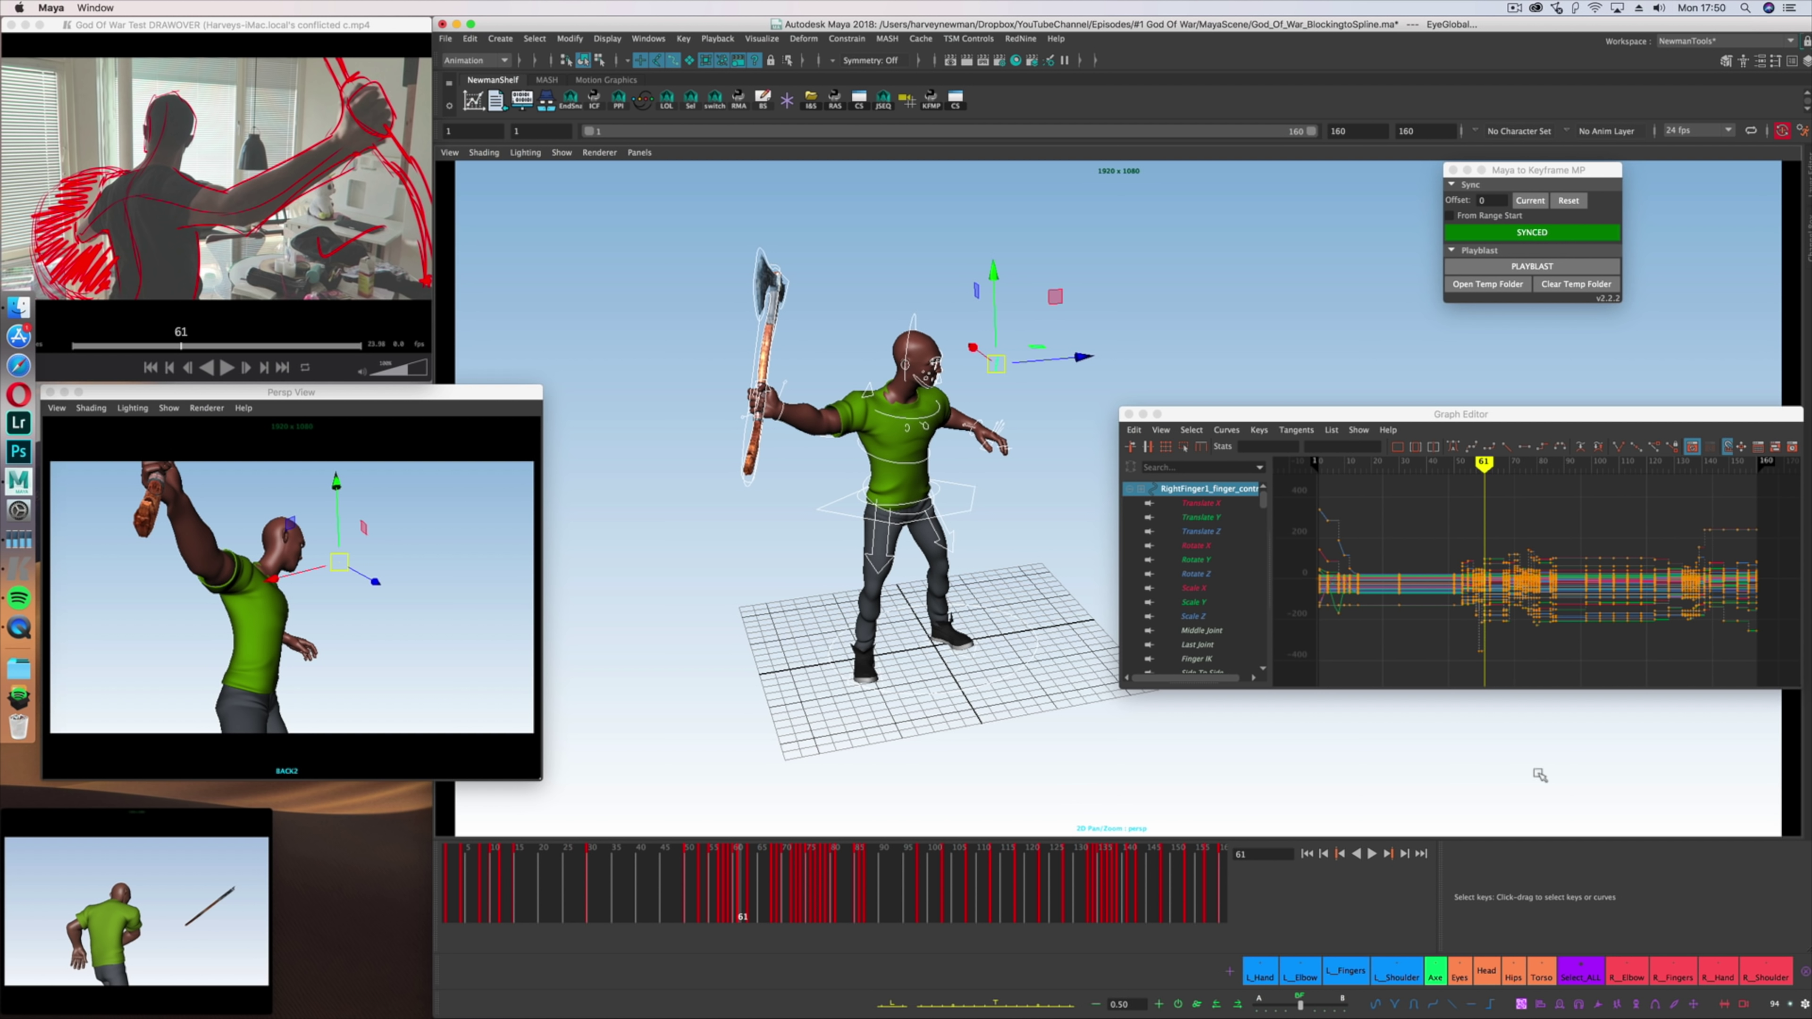
Select all the character controls' keys in the Graph Editor to convert the blocking to spline.
drag(1309, 480, 1669, 660)
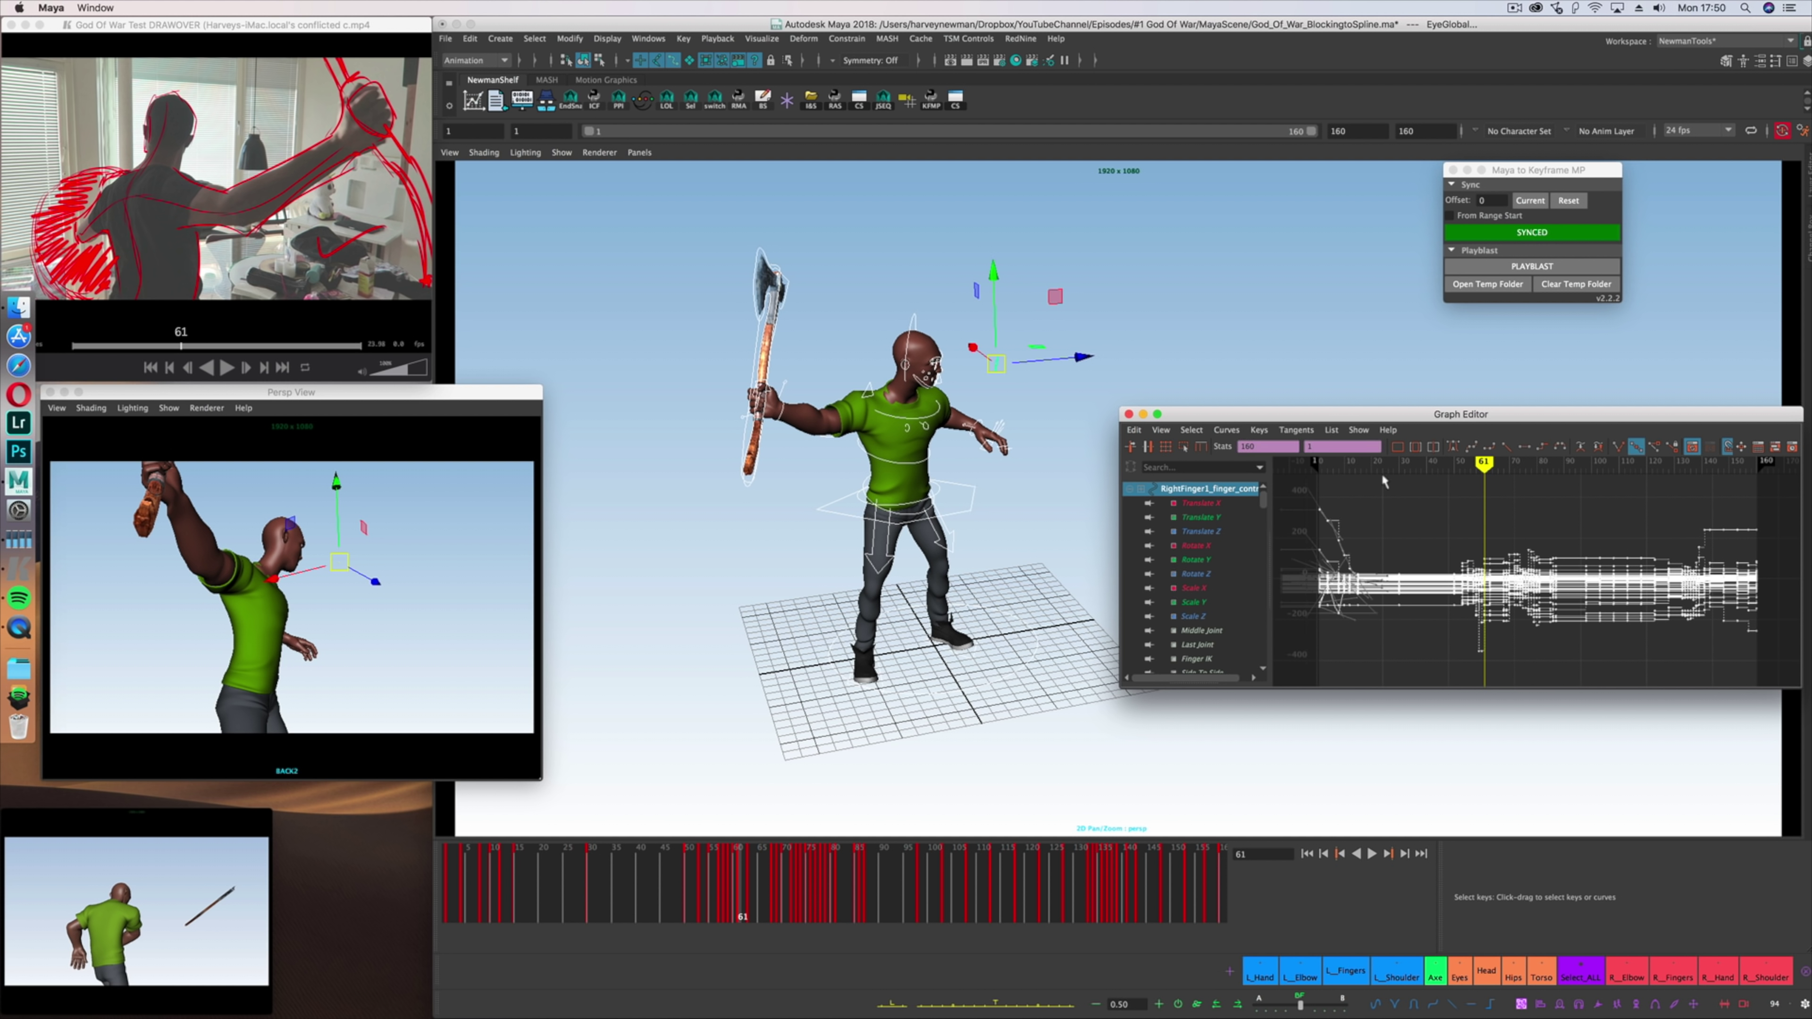
key(ctrl+shift+s)
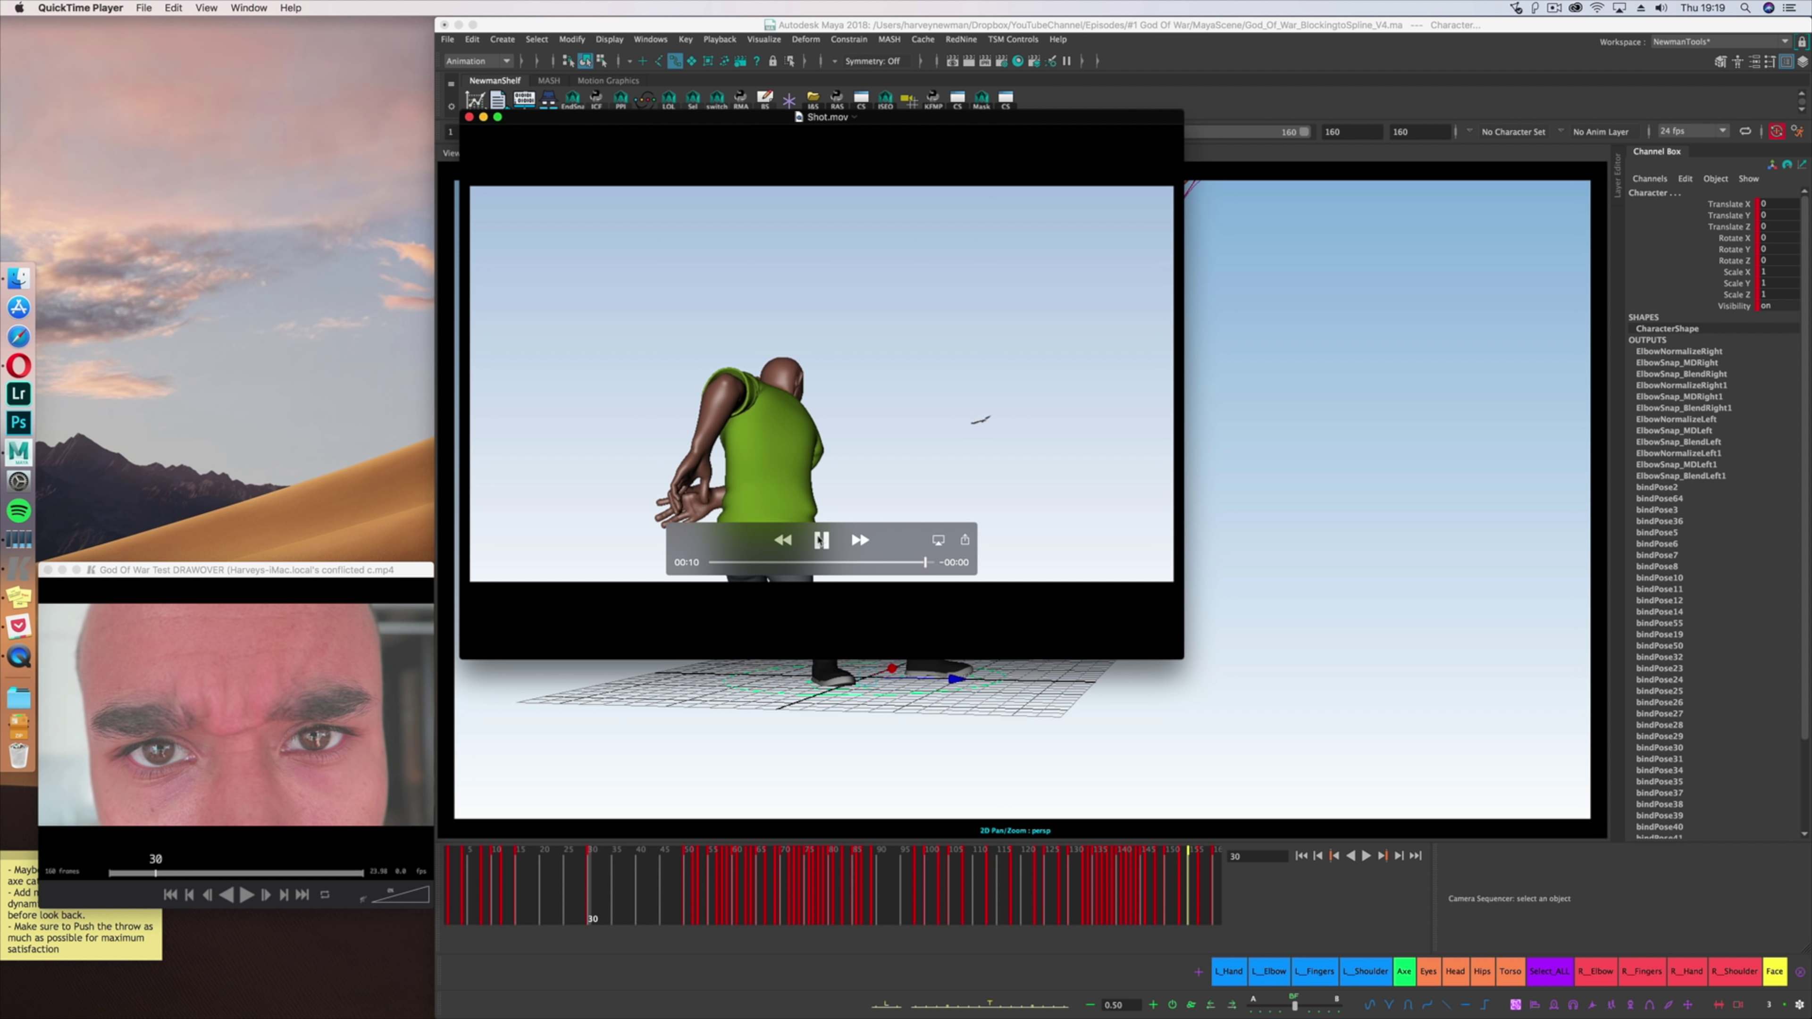
Switch to QuickTime Player and review the Shot.mov playblast.
click(821, 540)
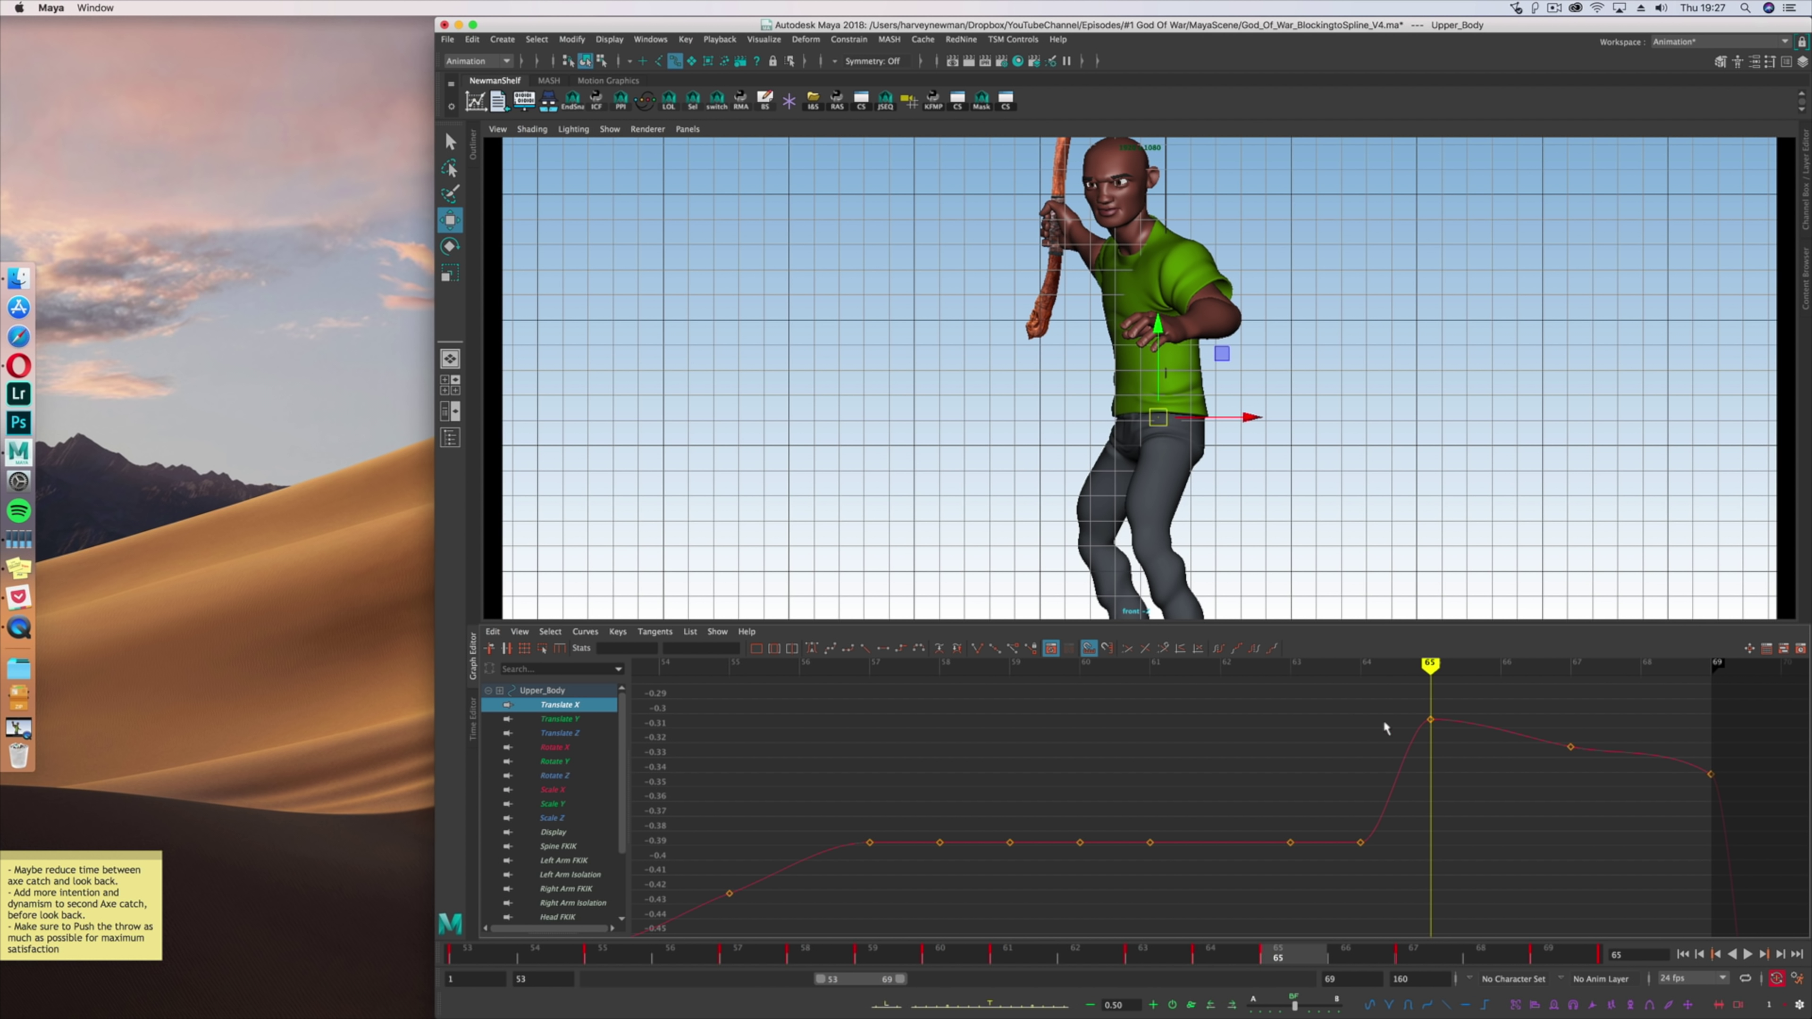
Lower the Upper_Body Translate X key at frame 65 to -0.37.
click(1430, 720)
middle_drag(1476, 736, 1369, 752)
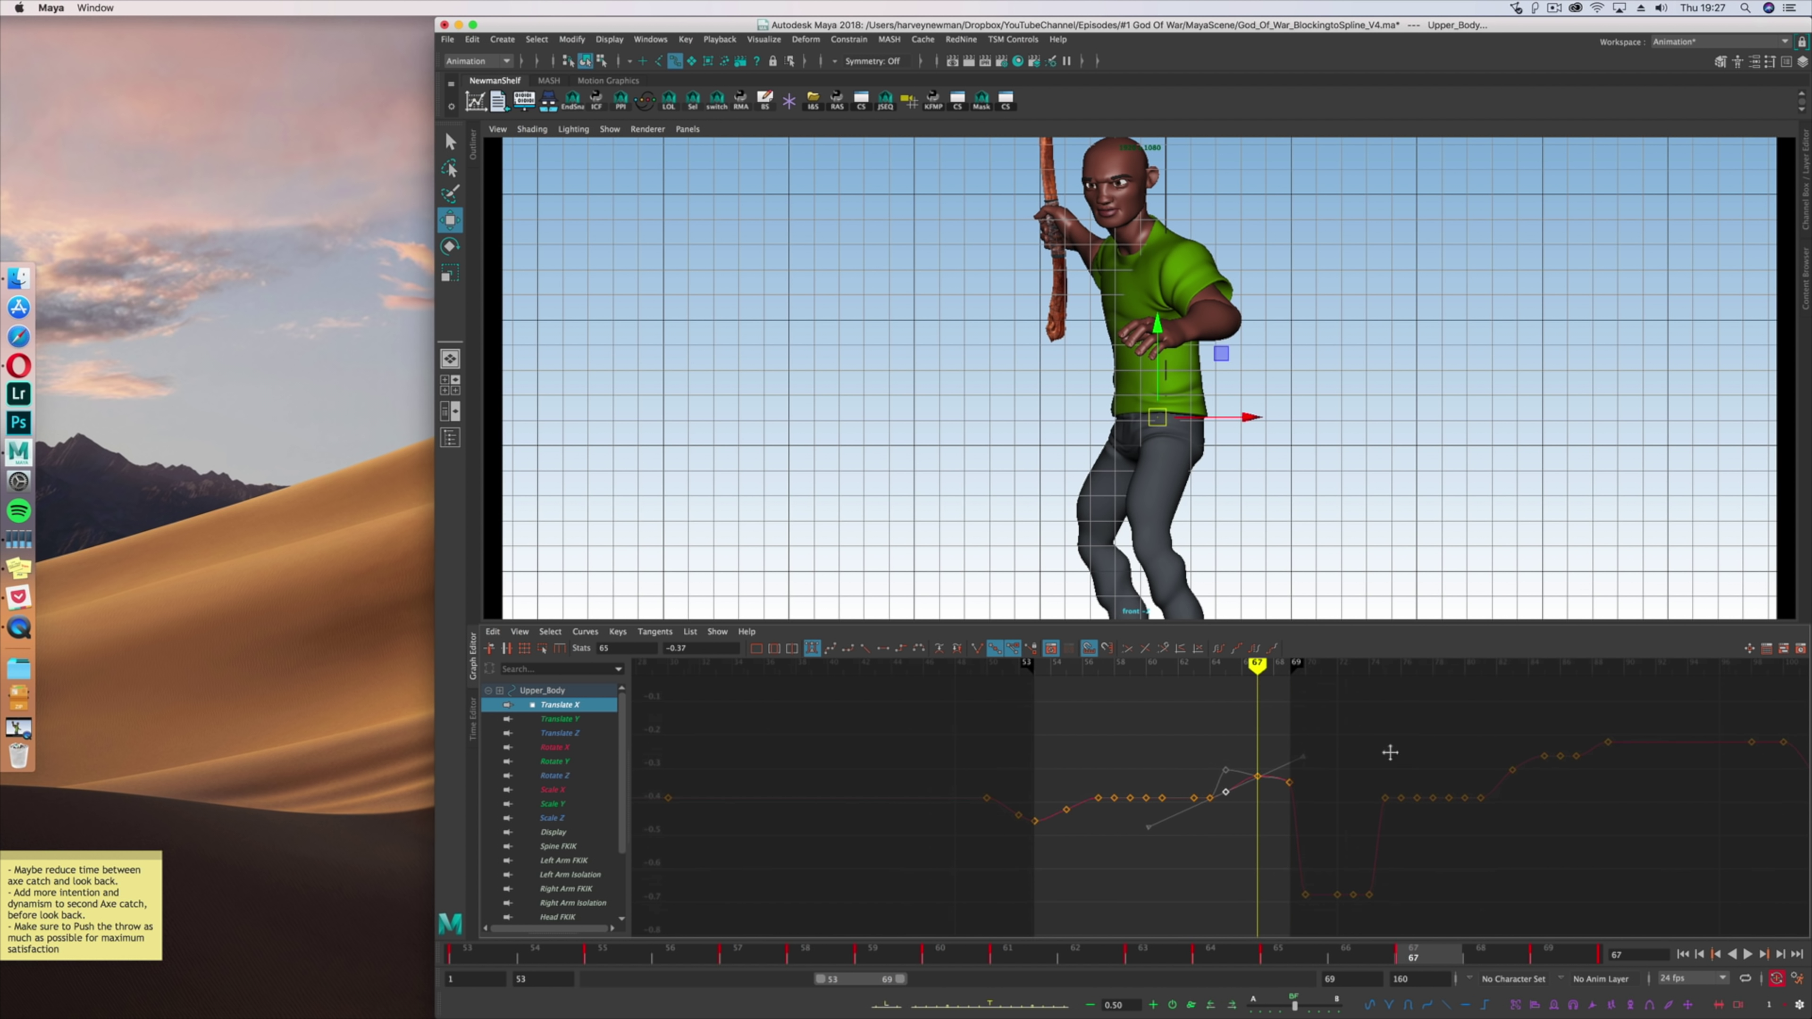
Shift the Upper_Body control sideways along X at frame 55, comparing the pose with the neighbouring frames.
key(alt+comma)
key(alt+comma)
key(alt+comma)
key(alt+comma)
key(alt+comma)
key(alt+comma)
key(alt+comma)
key(alt+comma)
alt+middle_drag(1063, 773, 1453, 755)
key(alt+comma)
key(alt+comma)
key(alt+comma)
key(alt+comma)
key(alt+period)
key(alt+period)
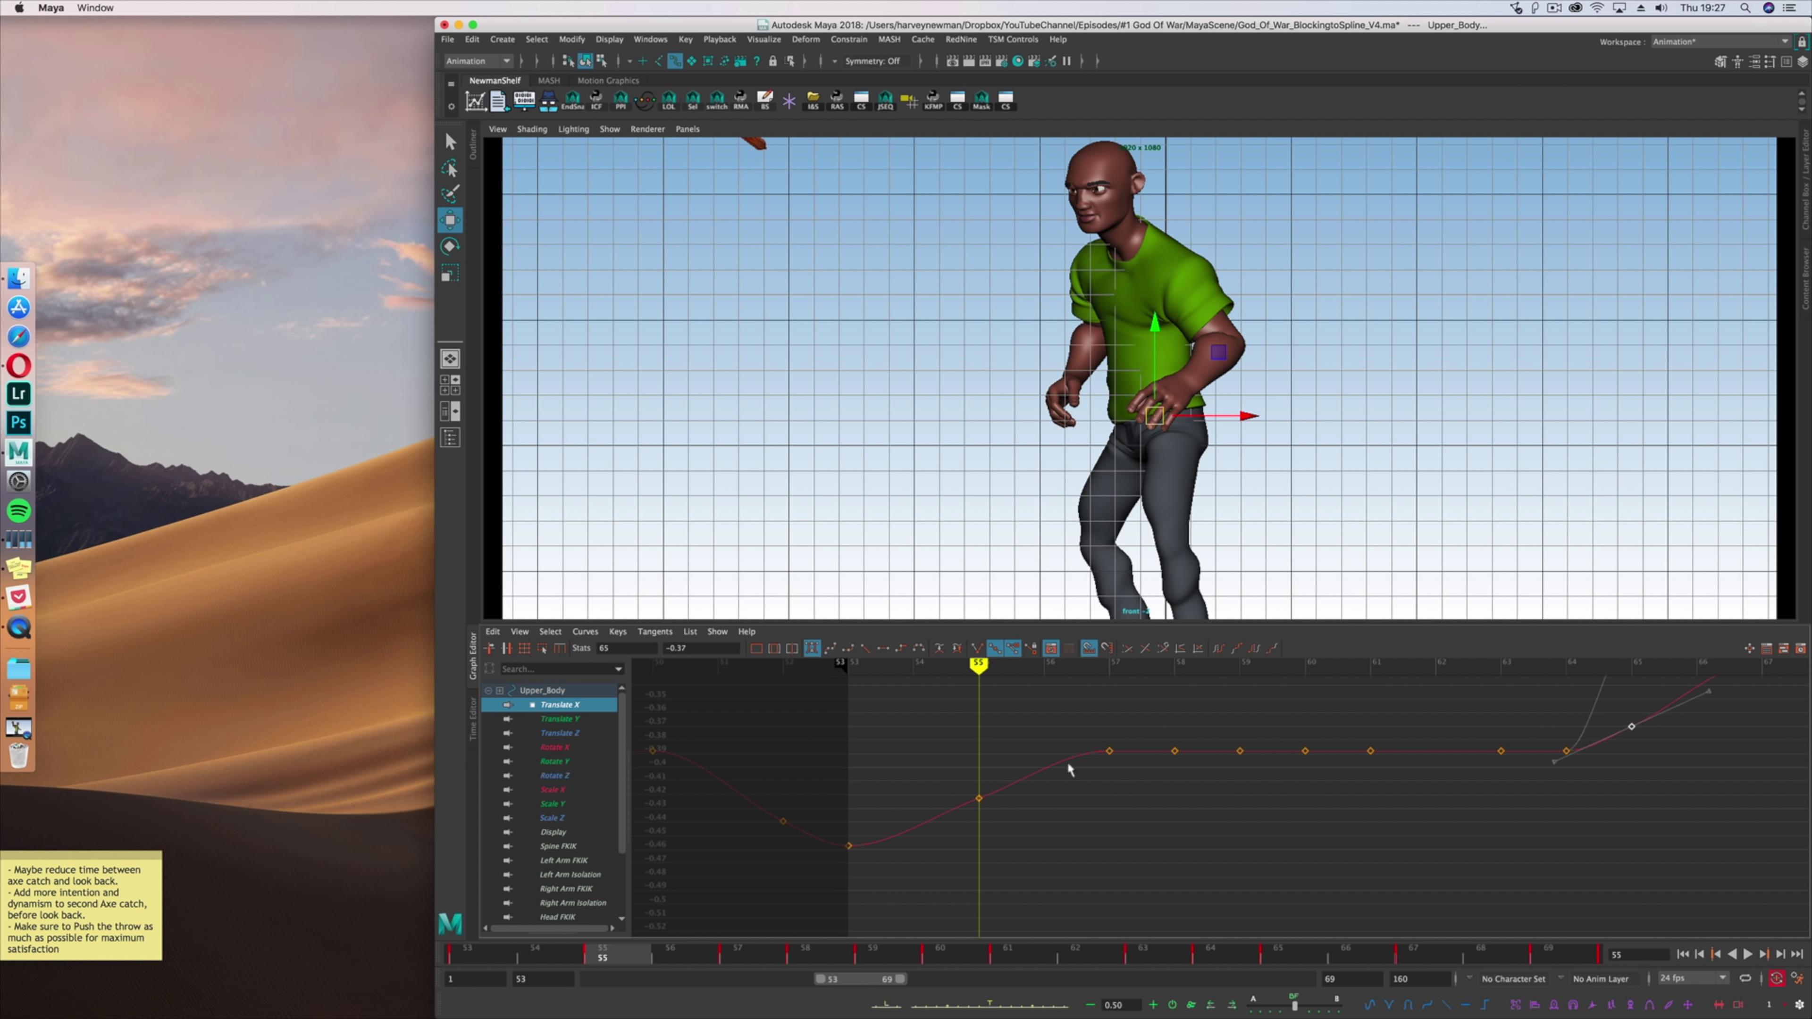
key(alt+comma)
key(alt+comma)
key(alt+period)
key(alt+period)
key(alt+period)
key(alt+period)
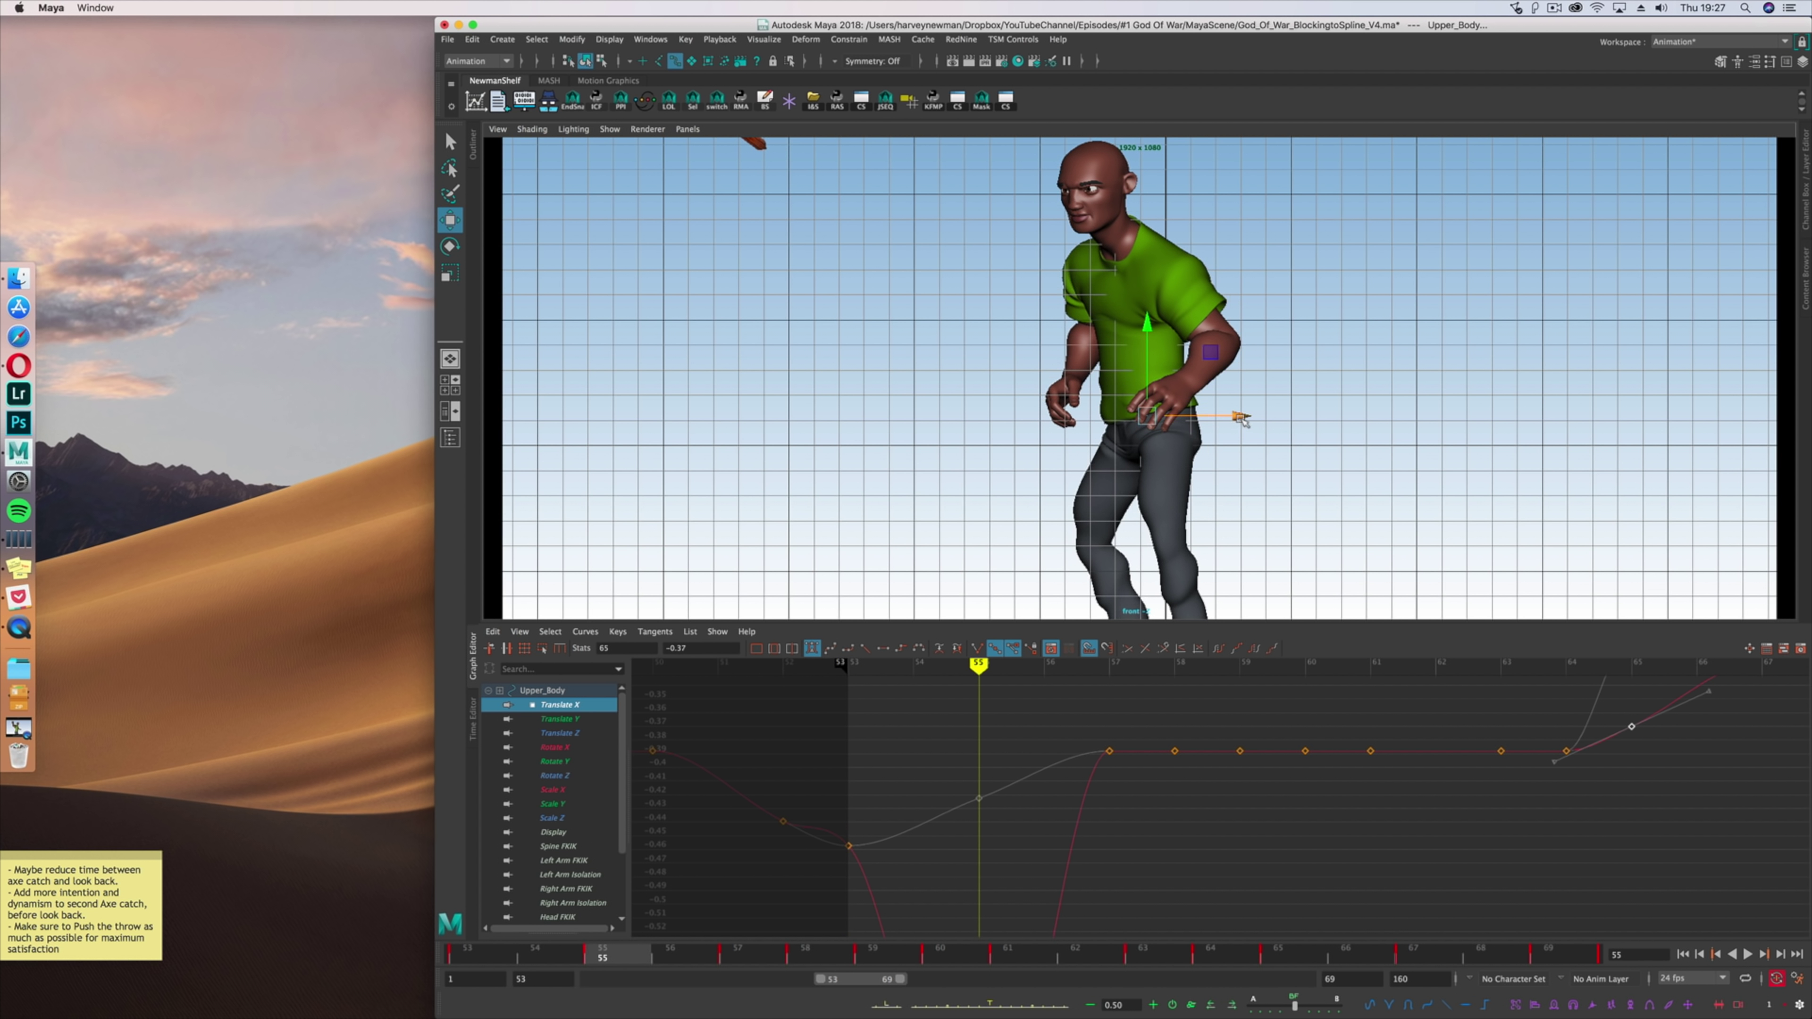
Step forward two frames and select the Upper_Body Translate X key at frame 57.
key(alt+period)
key(alt+period)
drag(1088, 737, 1153, 755)
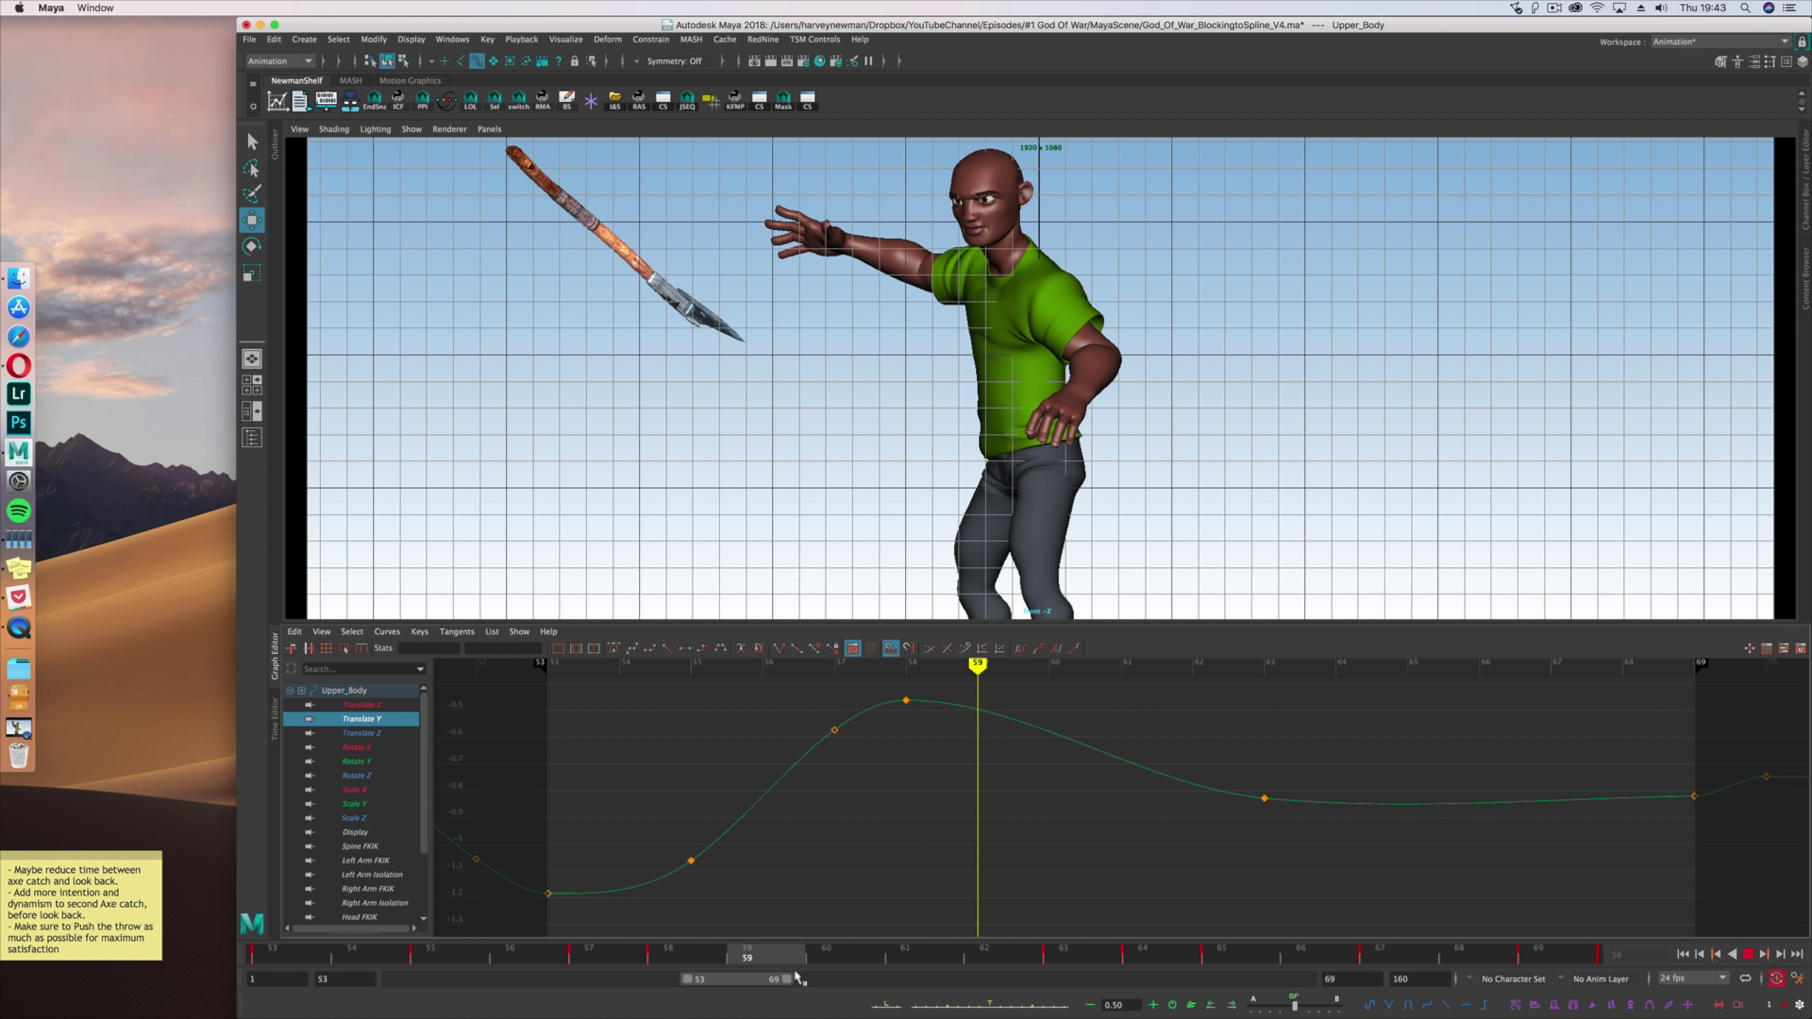
Key Upper_Body Translate Y at frame 61 and raise it slightly to about -0.72.
key(alt+period)
key(alt+period)
middle_drag(1160, 771, 1160, 763)
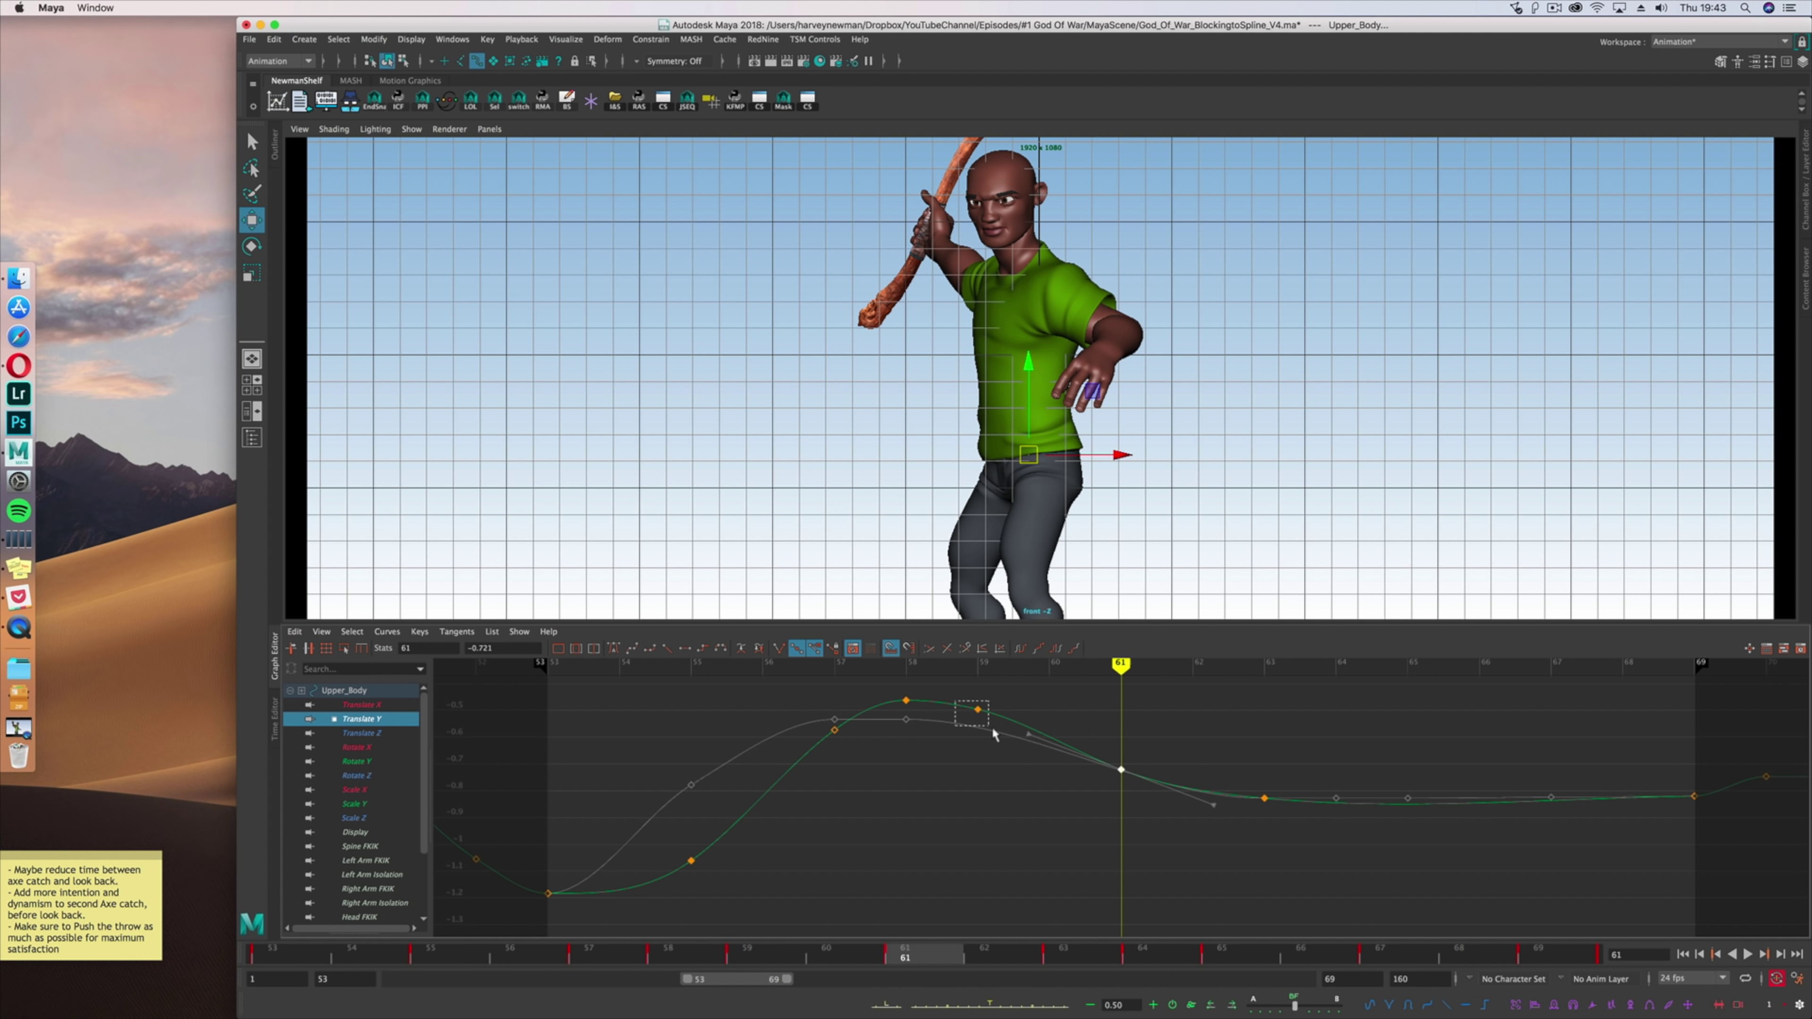
Raise the Upper_Body Translate Y key at frame 58 to about -0.42, checking the surrounding frames.
key(alt+comma)
key(alt+comma)
key(alt+comma)
key(alt+comma)
key(alt+period)
click(906, 700)
middle_drag(822, 729, 822, 718)
key(alt+period)
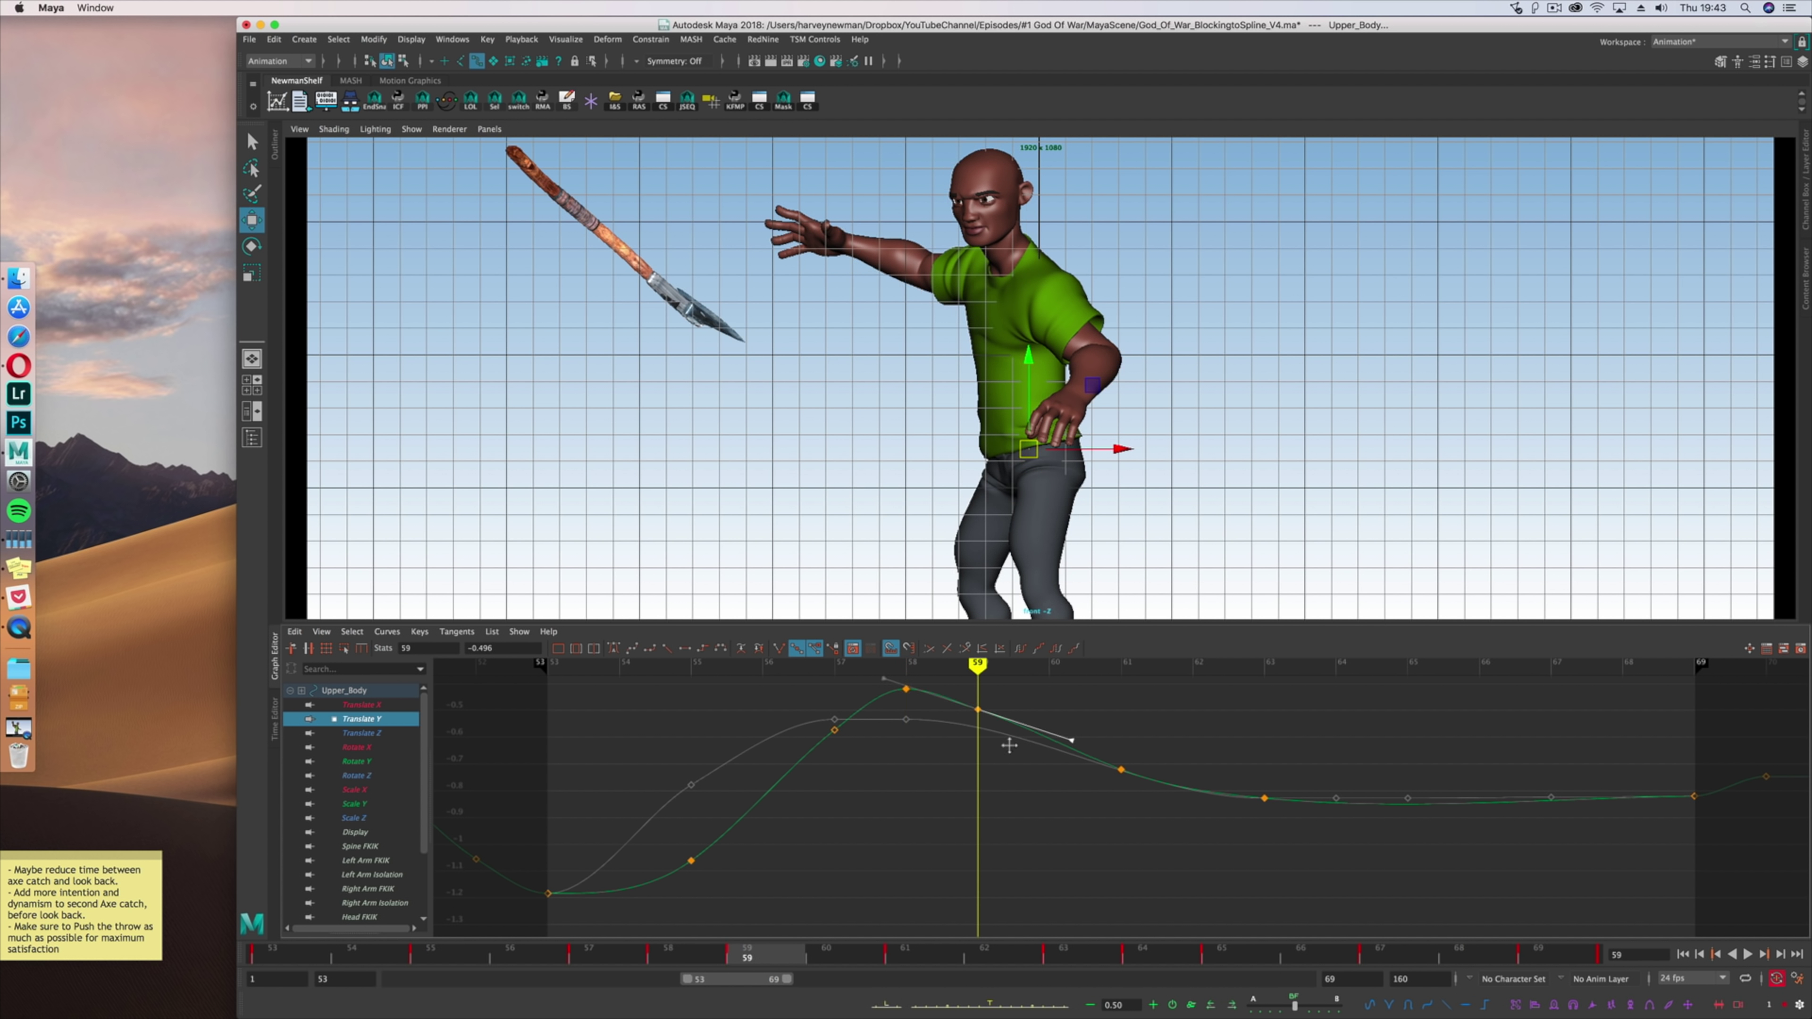
Raise the Upper_Body Translate Y key at frame 57 so the curve rises faster into its peak.
key(alt+comma)
key(alt+comma)
drag(805, 686, 882, 793)
middle_drag(882, 793, 881, 767)
Tilt the Translate Y tangent at frame 58 slightly downward toward frame 59 and step through the frames up to 61.
click(906, 688)
key(alt+period)
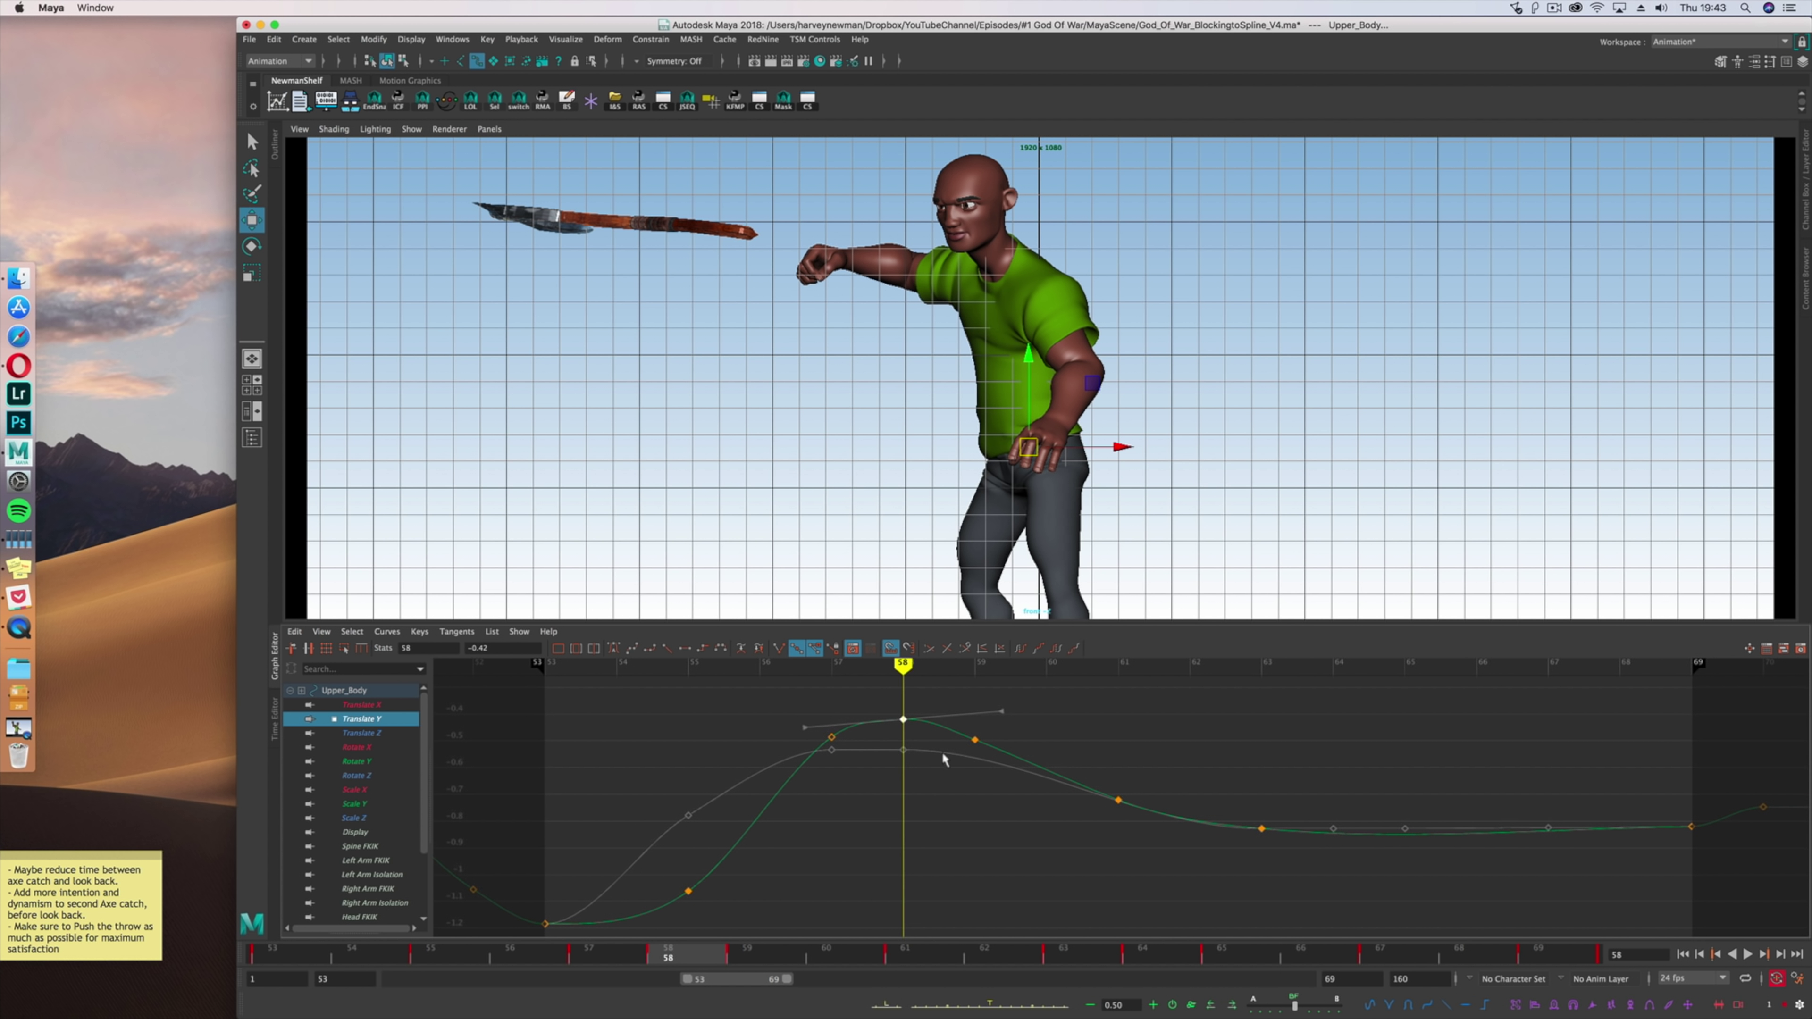
click(975, 740)
key(alt+comma)
key(alt+comma)
key(alt+comma)
key(alt+period)
key(alt+period)
key(alt+period)
key(alt+period)
key(alt+period)
key(alt+period)
key(alt+period)
key(alt+period)
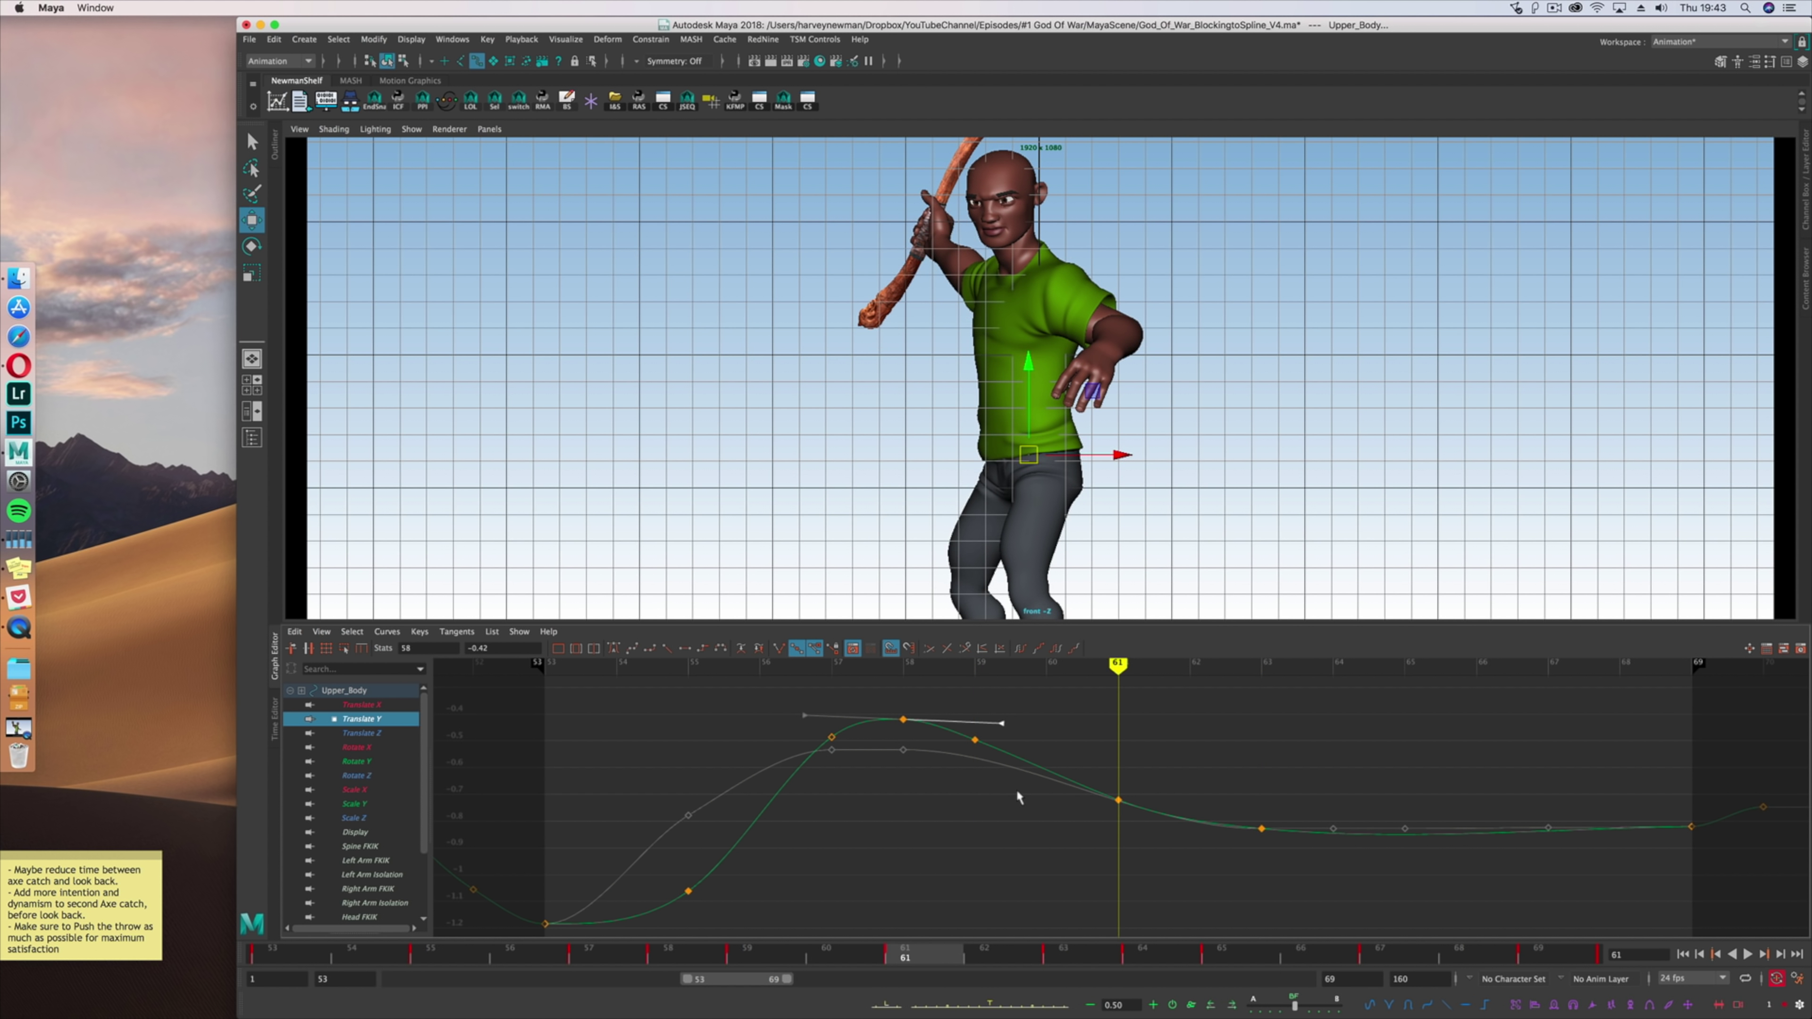
Examine the Upper_Body Translate Y curve around its frame 69 key while stepping through the following frames.
click(1690, 826)
alt+middle_drag(1719, 808, 1438, 740)
key(alt+period)
key(alt+period)
key(alt+period)
key(alt+period)
key(alt+period)
key(alt+period)
drag(890, 937, 1230, 873)
Lower the Upper_Body Translate Z key at frame 55, judging the hip position from the side view.
key(Down)
key(f)
click(712, 802)
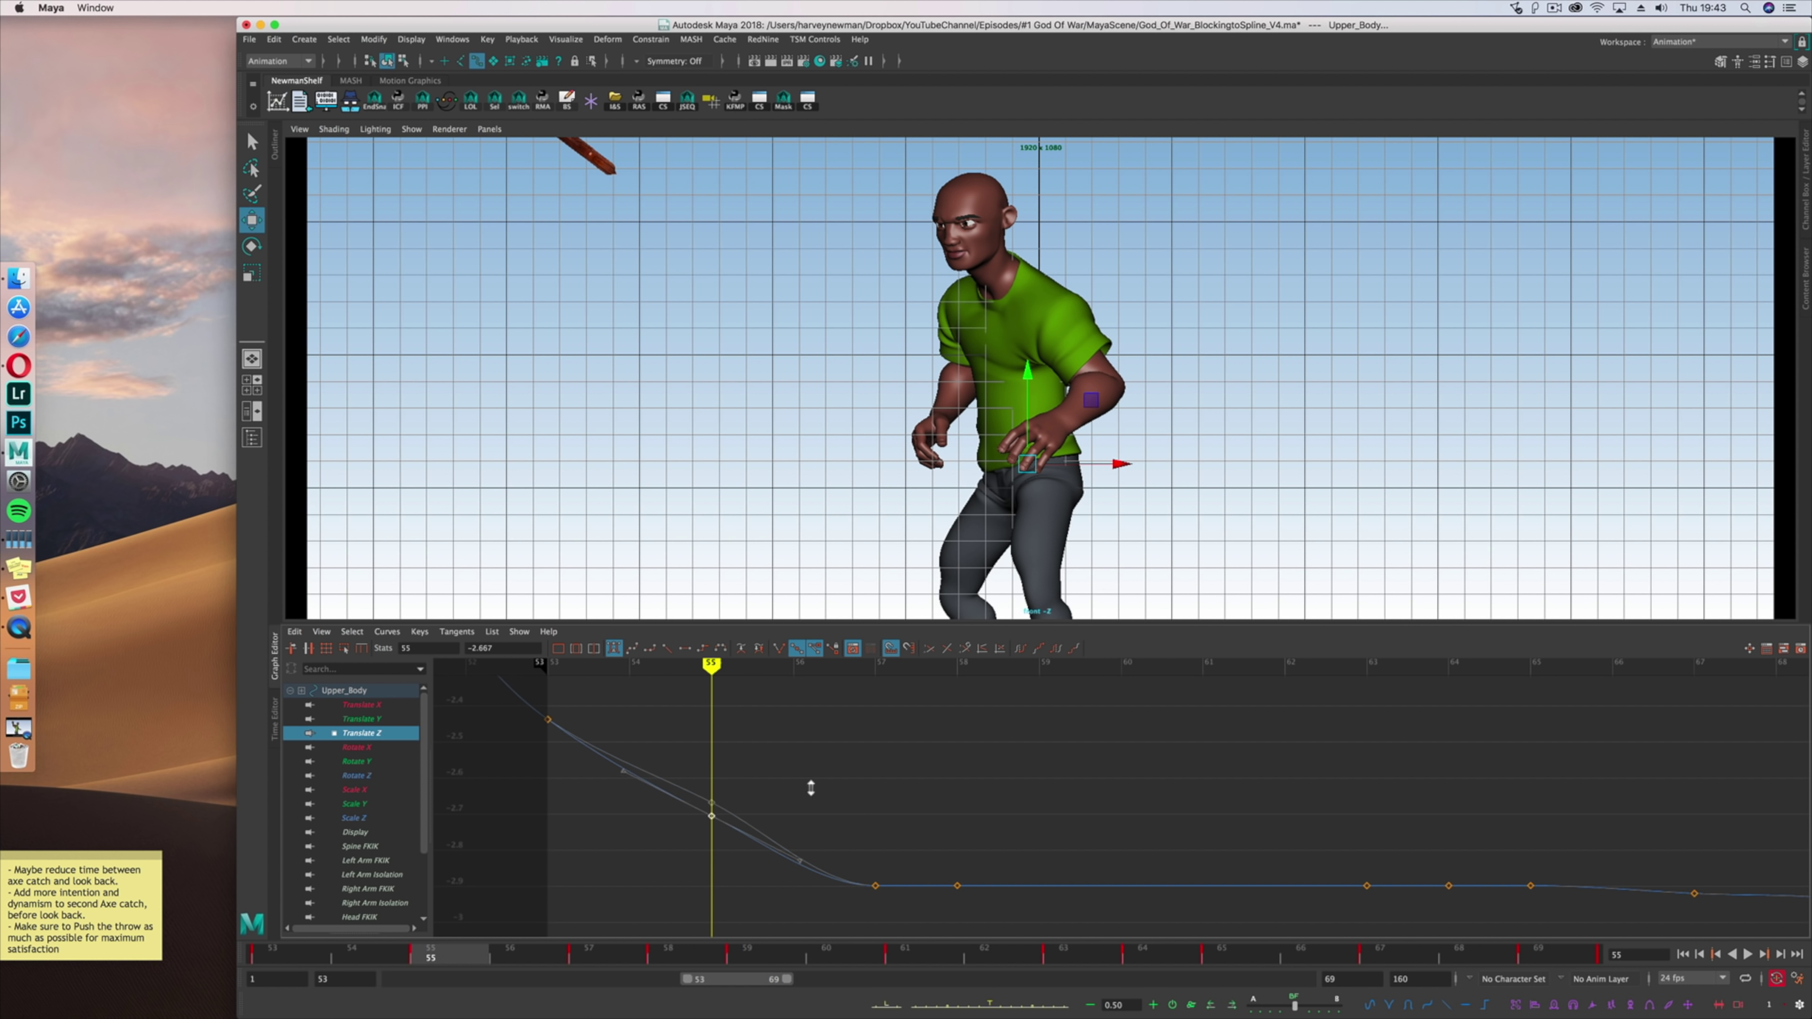
key(space)
drag(970, 527, 1070, 526)
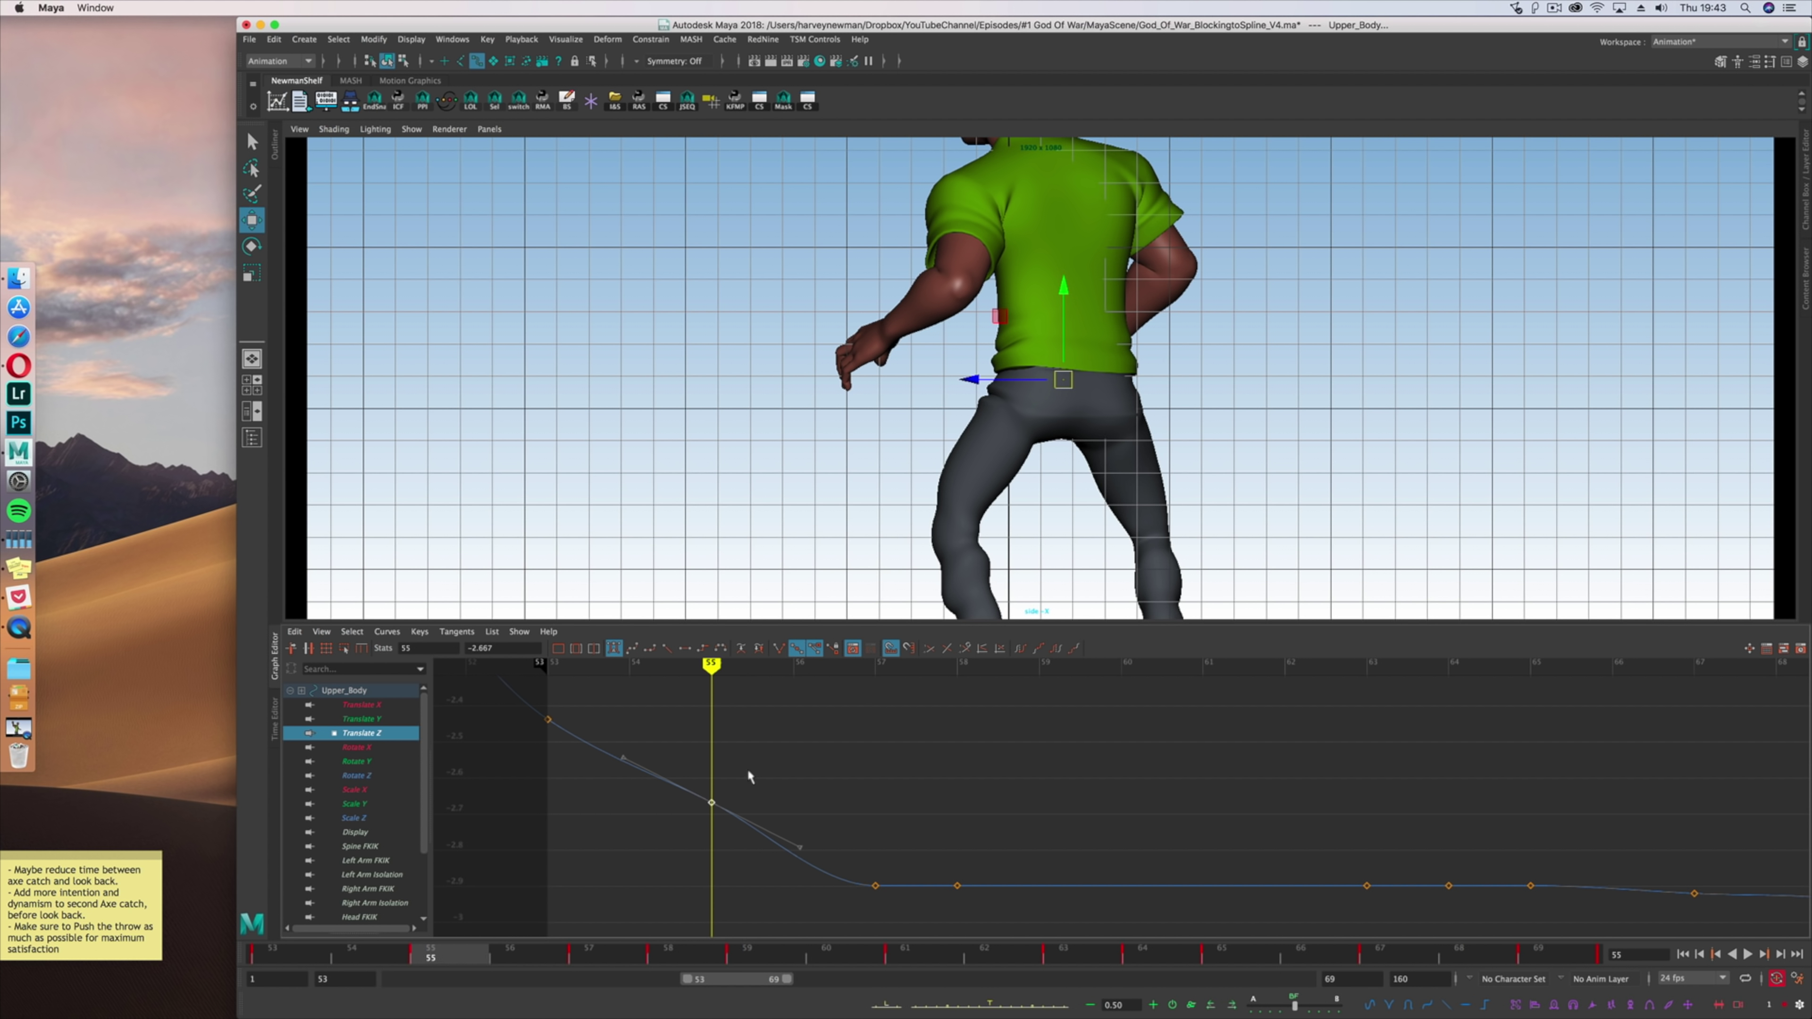
middle_drag(748, 776, 713, 809)
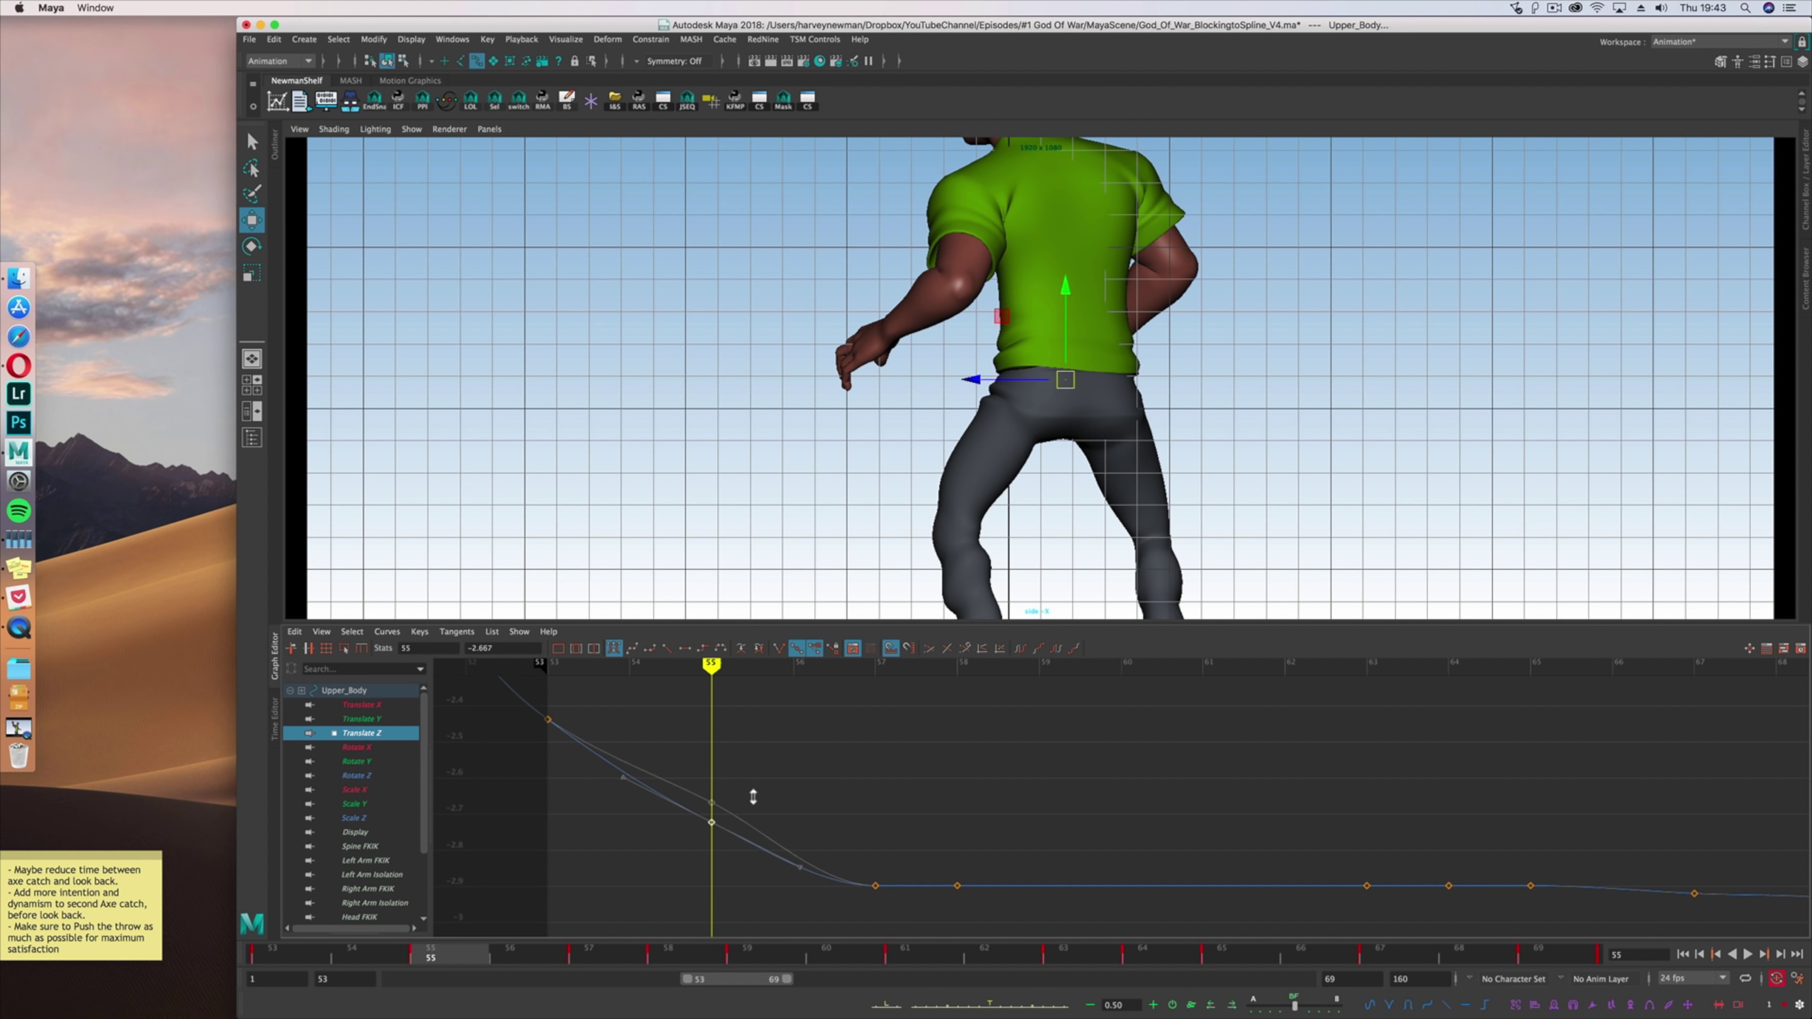
Angle the outgoing Translate Z tangent at frame 57 downward and play the motion back from about frame 55.
click(876, 886)
middle_drag(956, 886, 974, 896)
click(420, 957)
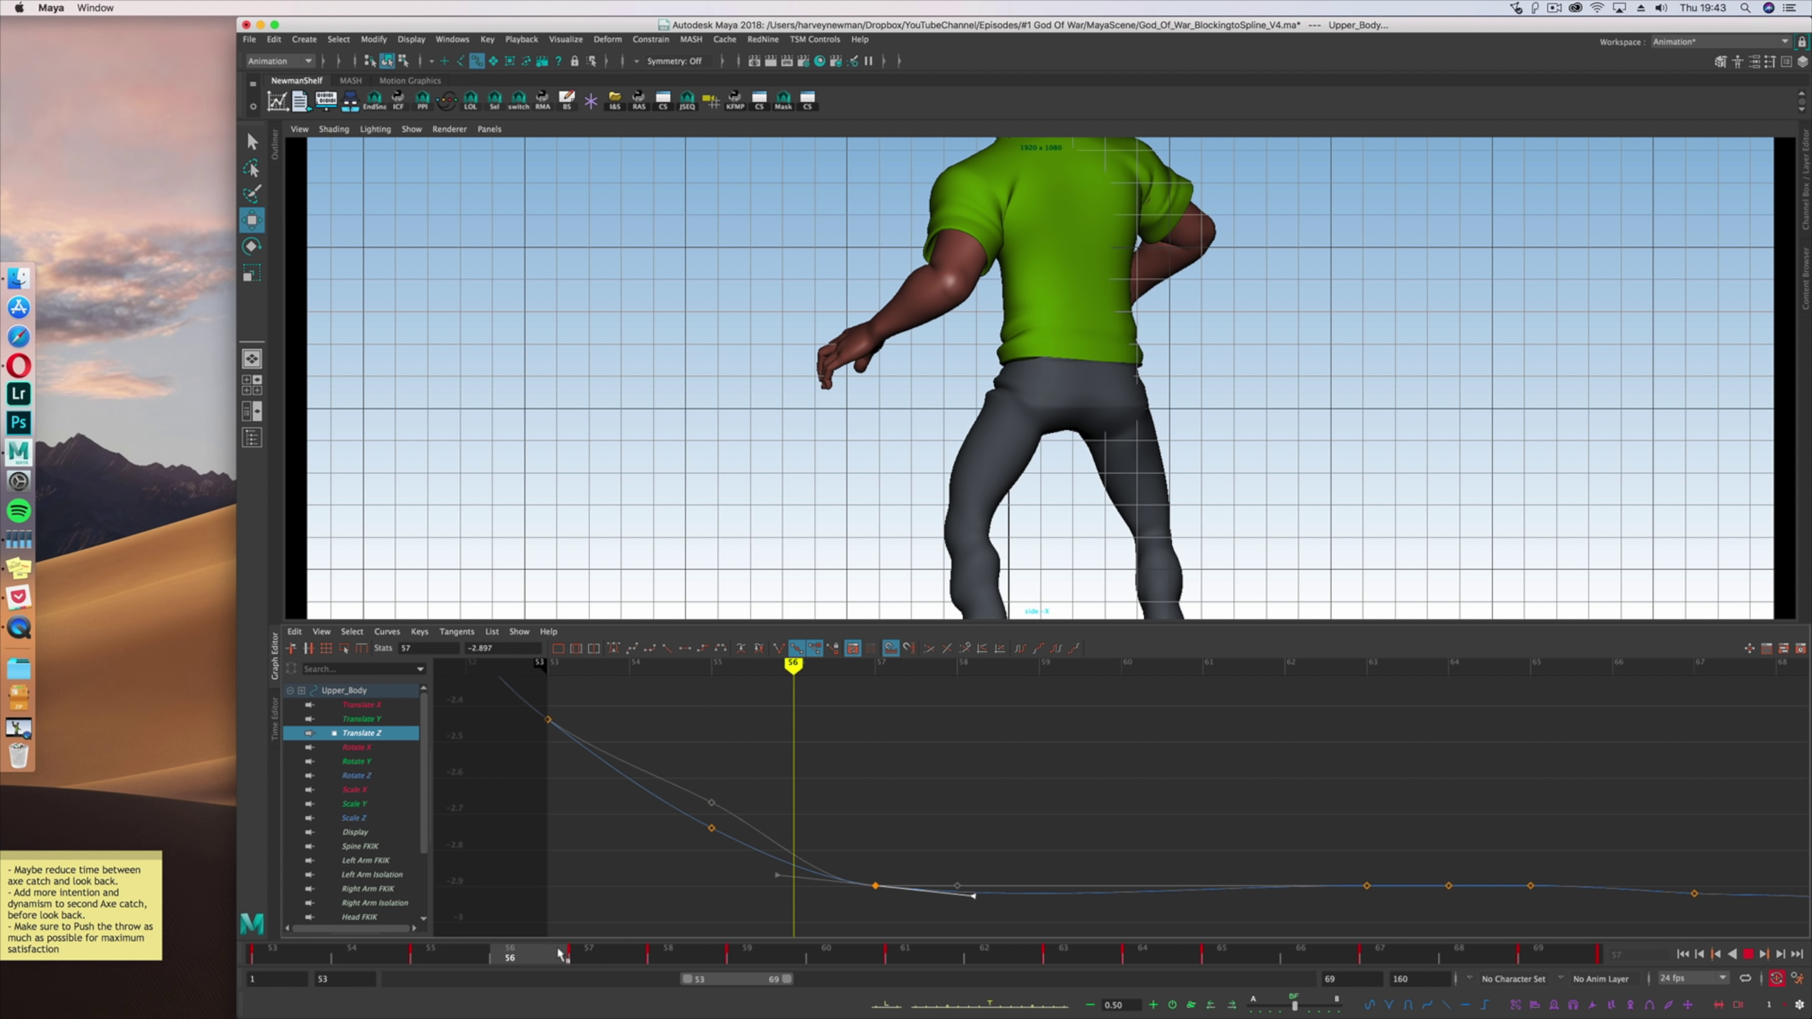
click(1536, 923)
Adjust the Translate Z tangents of the keys at frames 63 and 65 and play the result.
click(1367, 885)
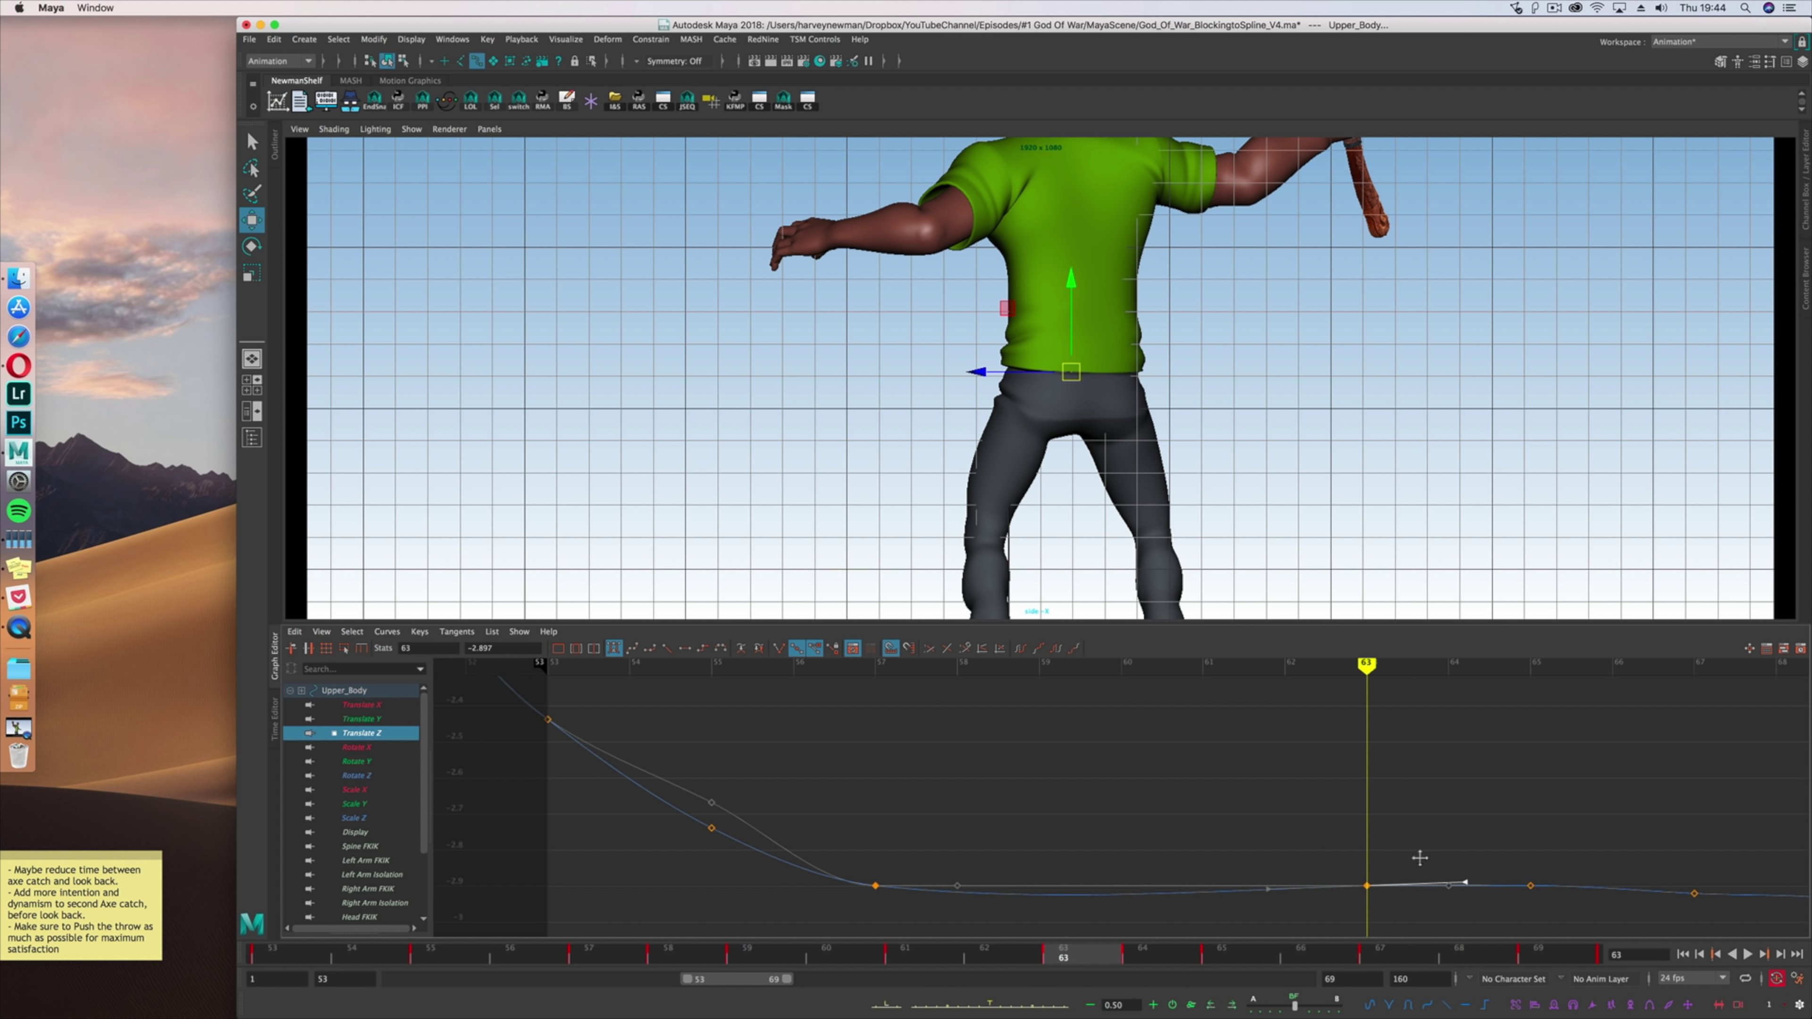
click(1531, 886)
middle_drag(1557, 899, 1570, 892)
key(alt+v)
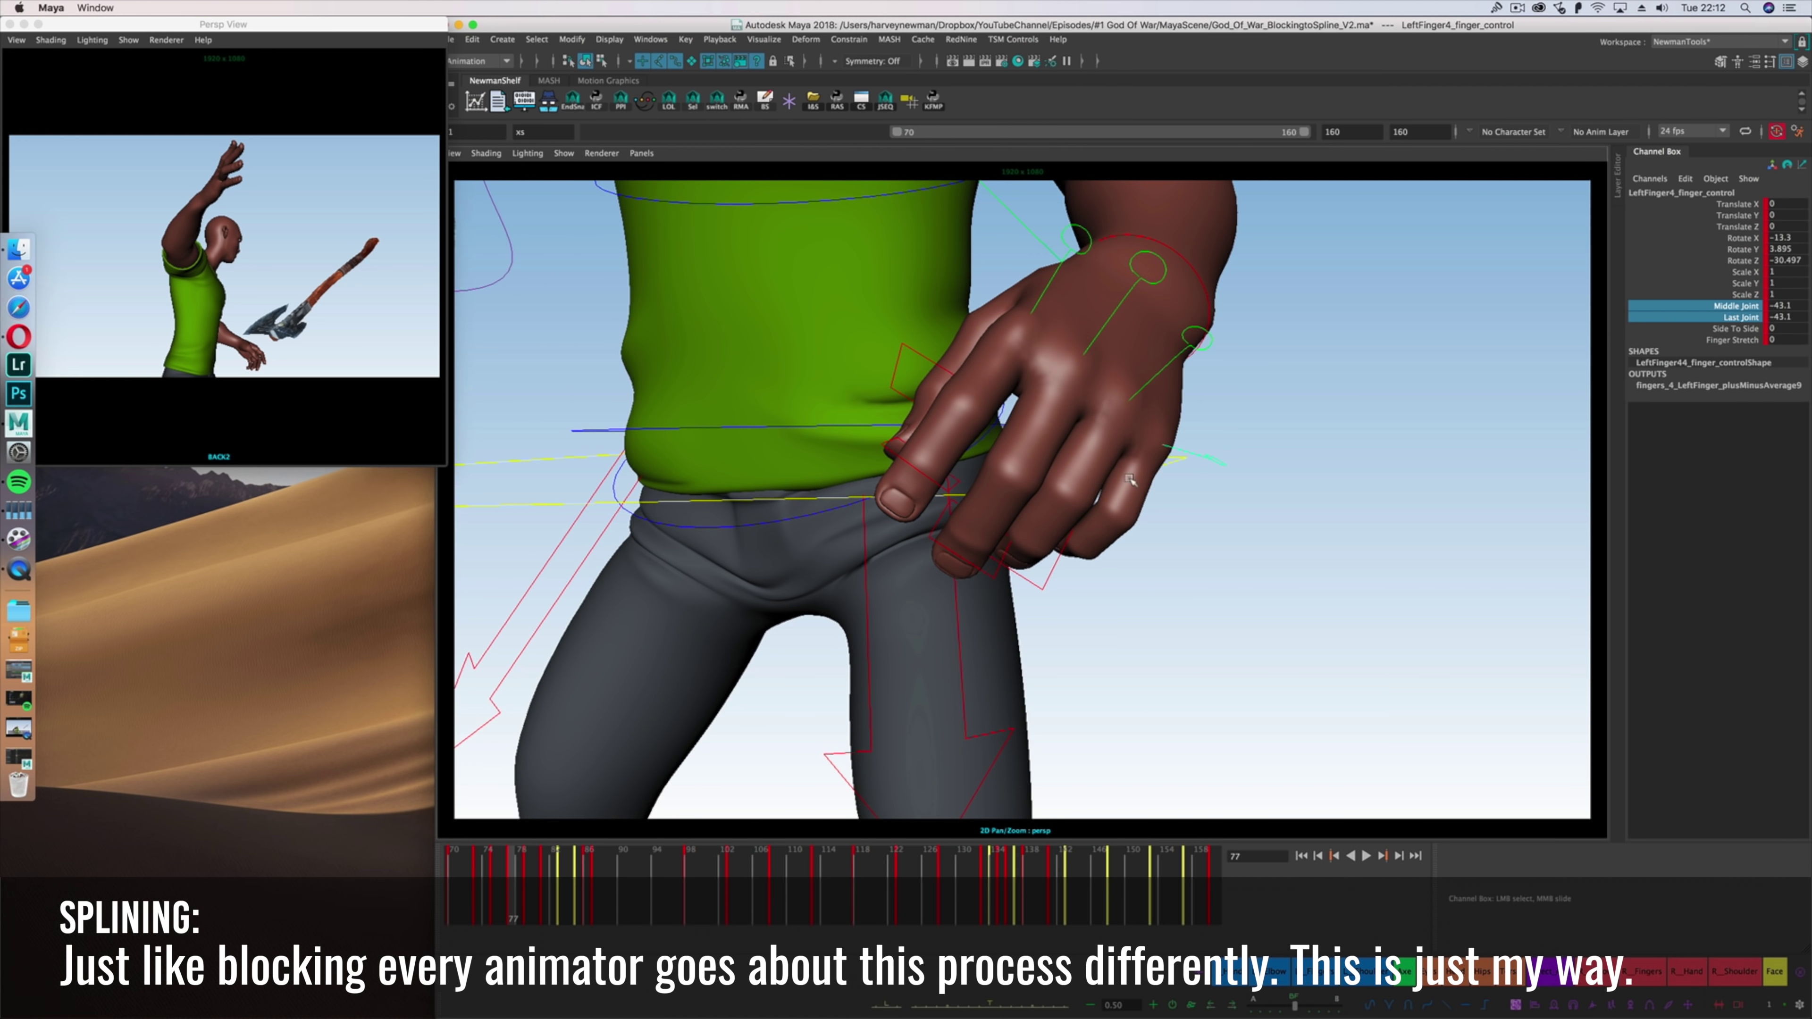
Select another finger control on the left hand from a new angle and activate the Rotate tool.
click(1273, 343)
alt+drag(1275, 348, 1011, 453)
click(996, 357)
key(e)
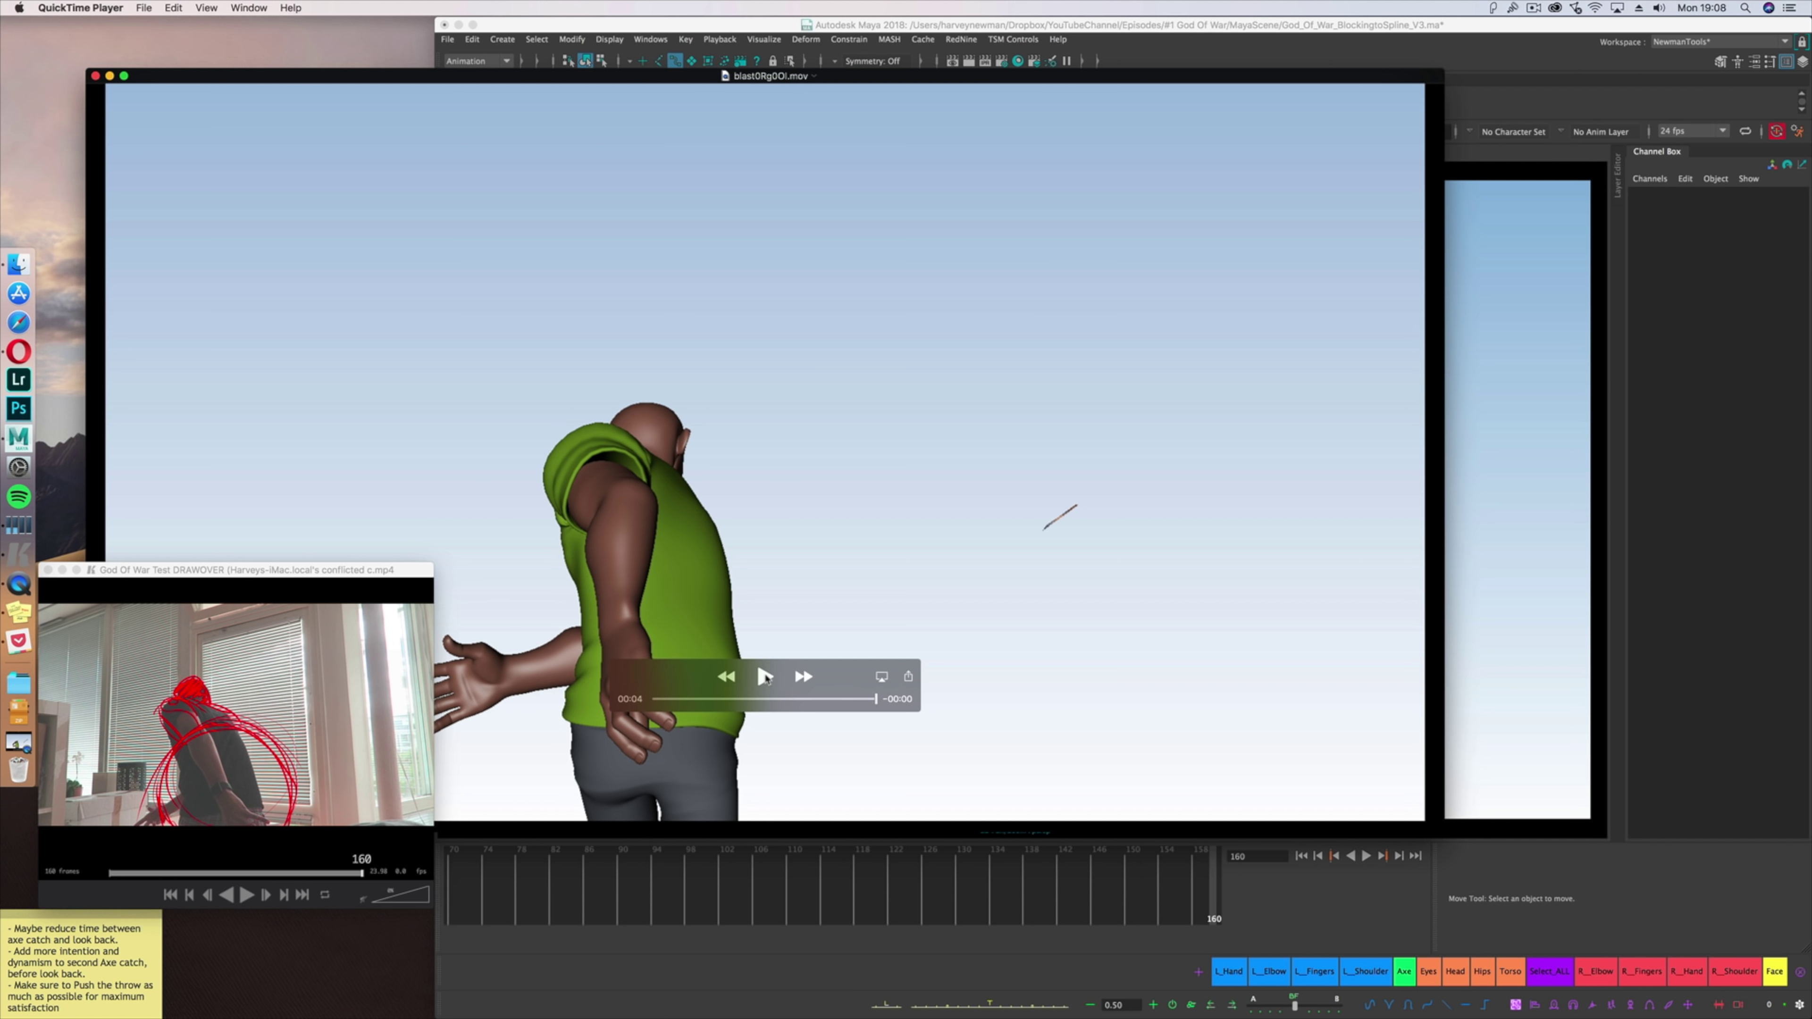
Switch to QuickTime Player and play the latest playblast from the back view.
click(764, 677)
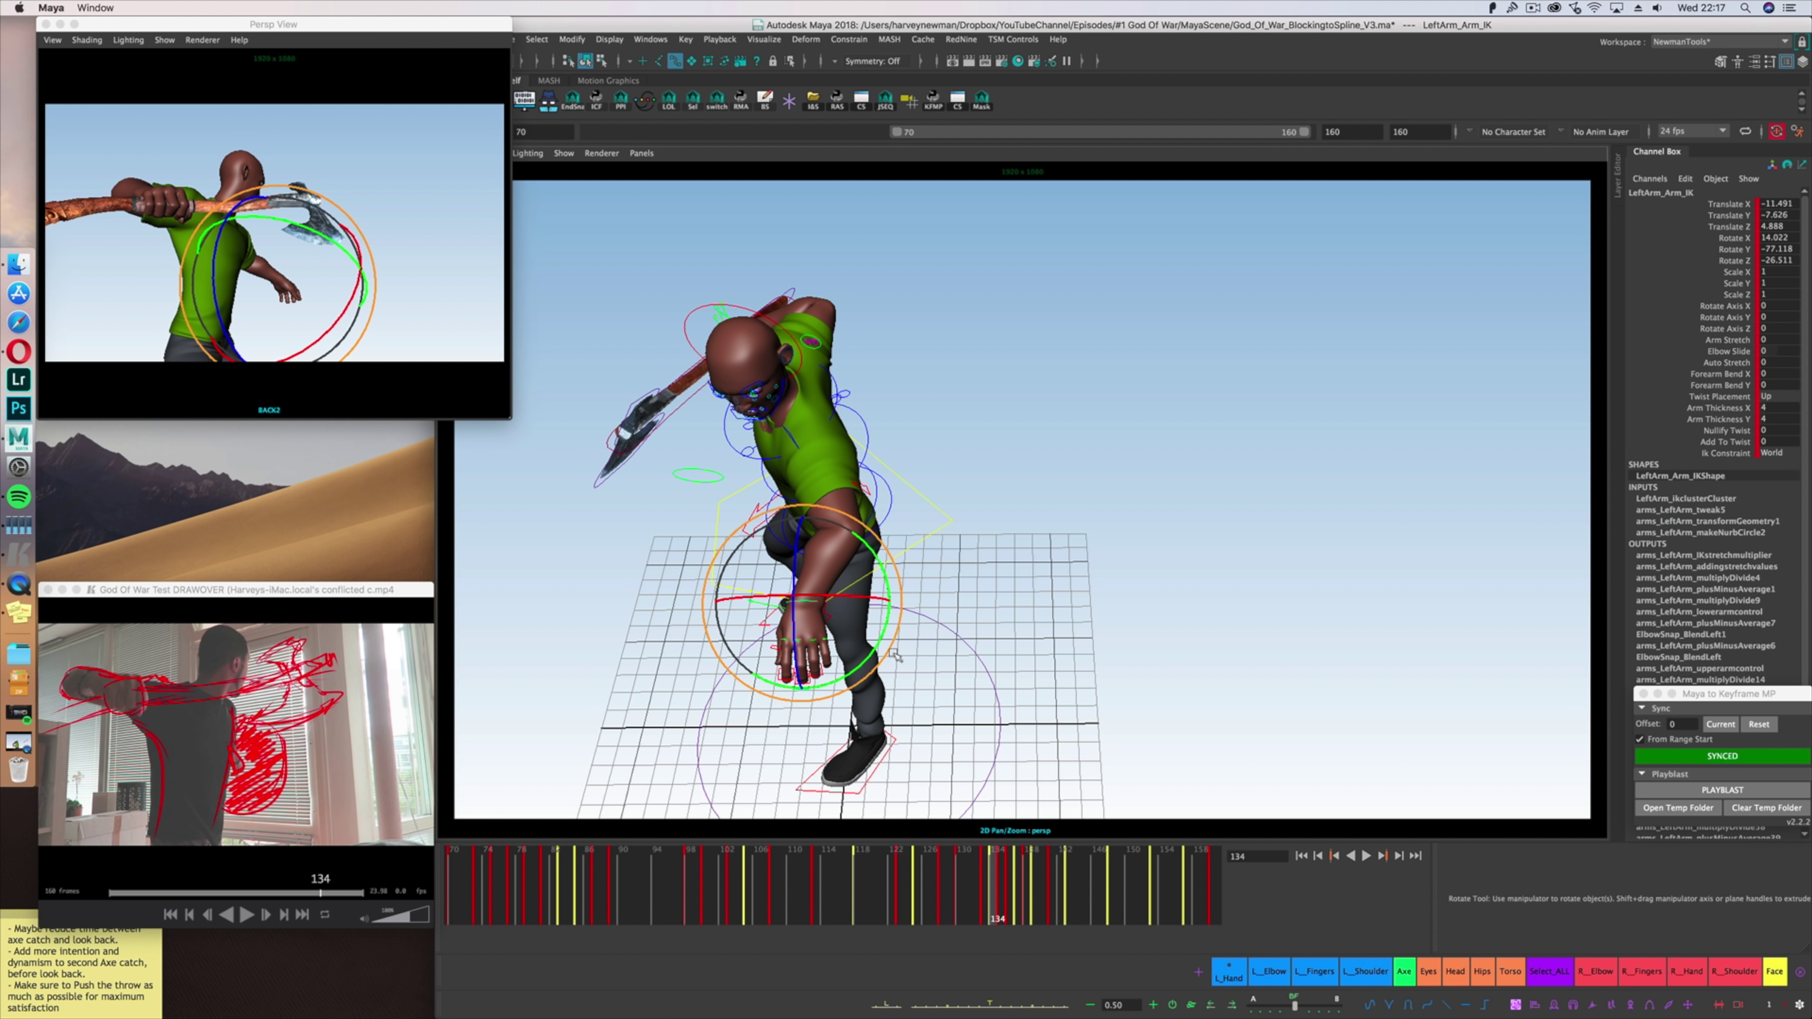
Rotate the LeftArm_Arm_IK control two frames on from frame 134.
key(alt+period)
key(alt+period)
drag(887, 604, 832, 588)
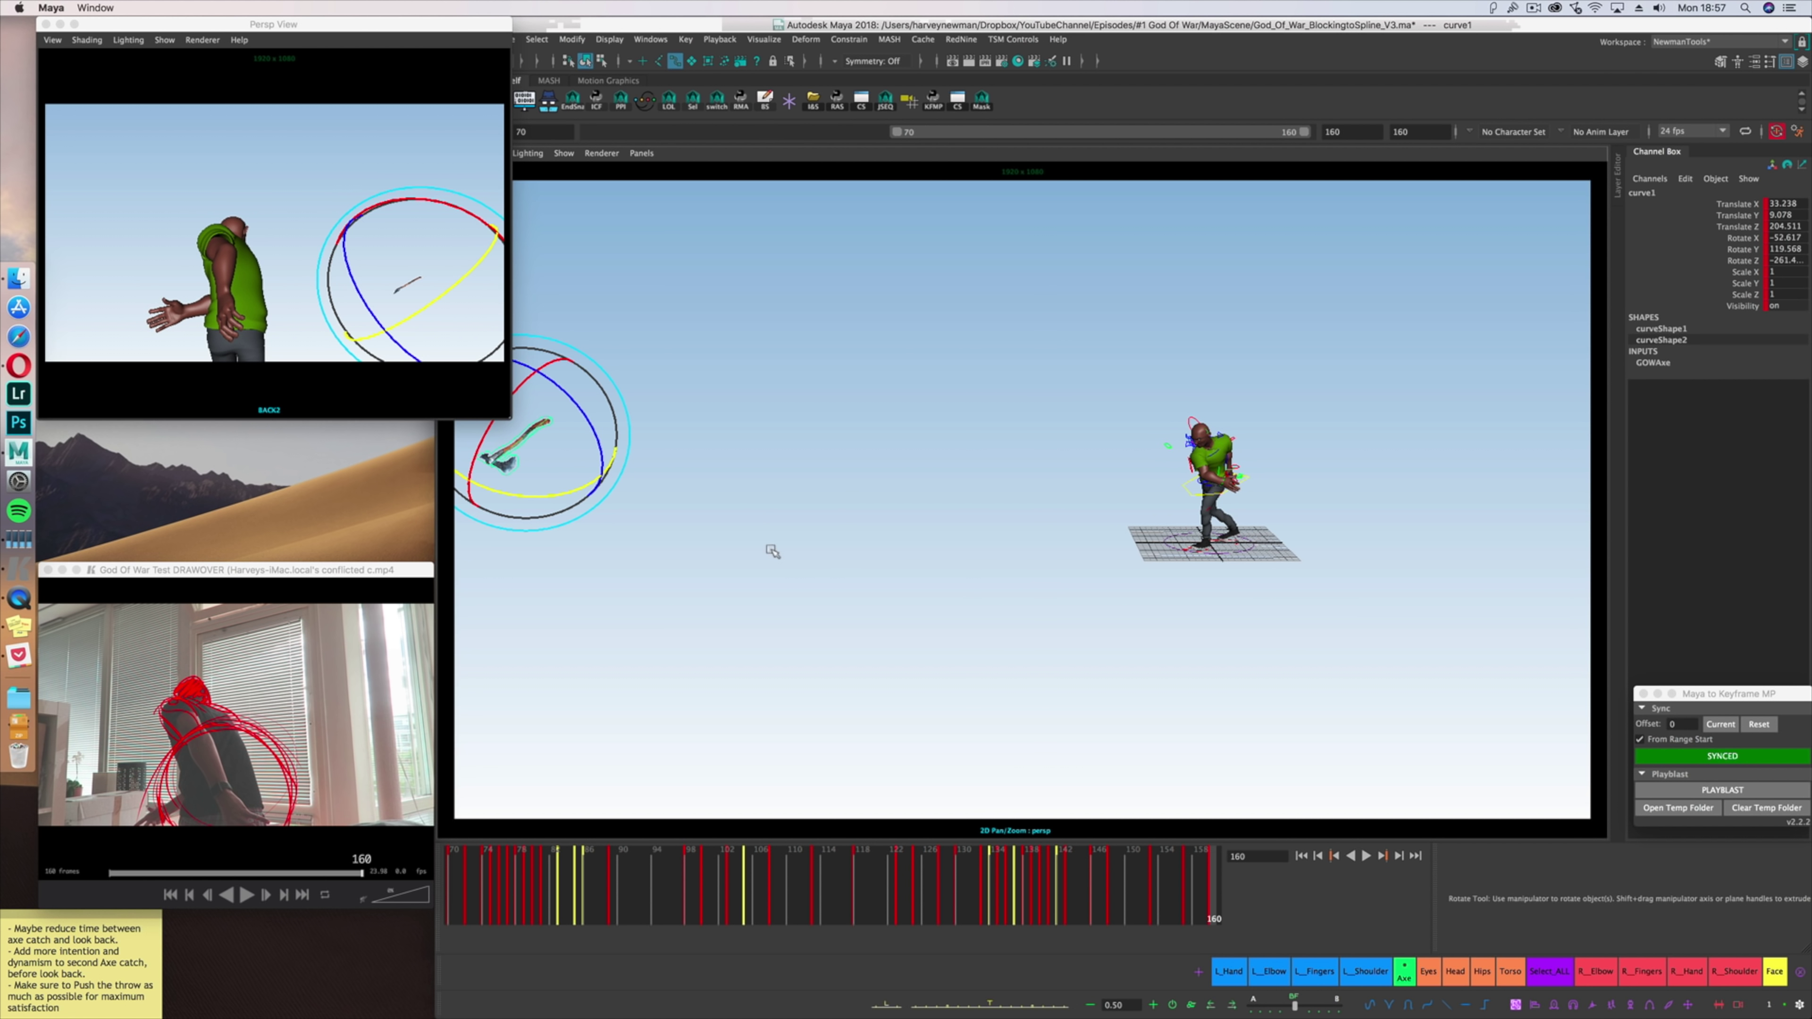
Move the axe farther from the character at frame 160, to Translate Y 21.5 and Translate Z 331.169.
key(w)
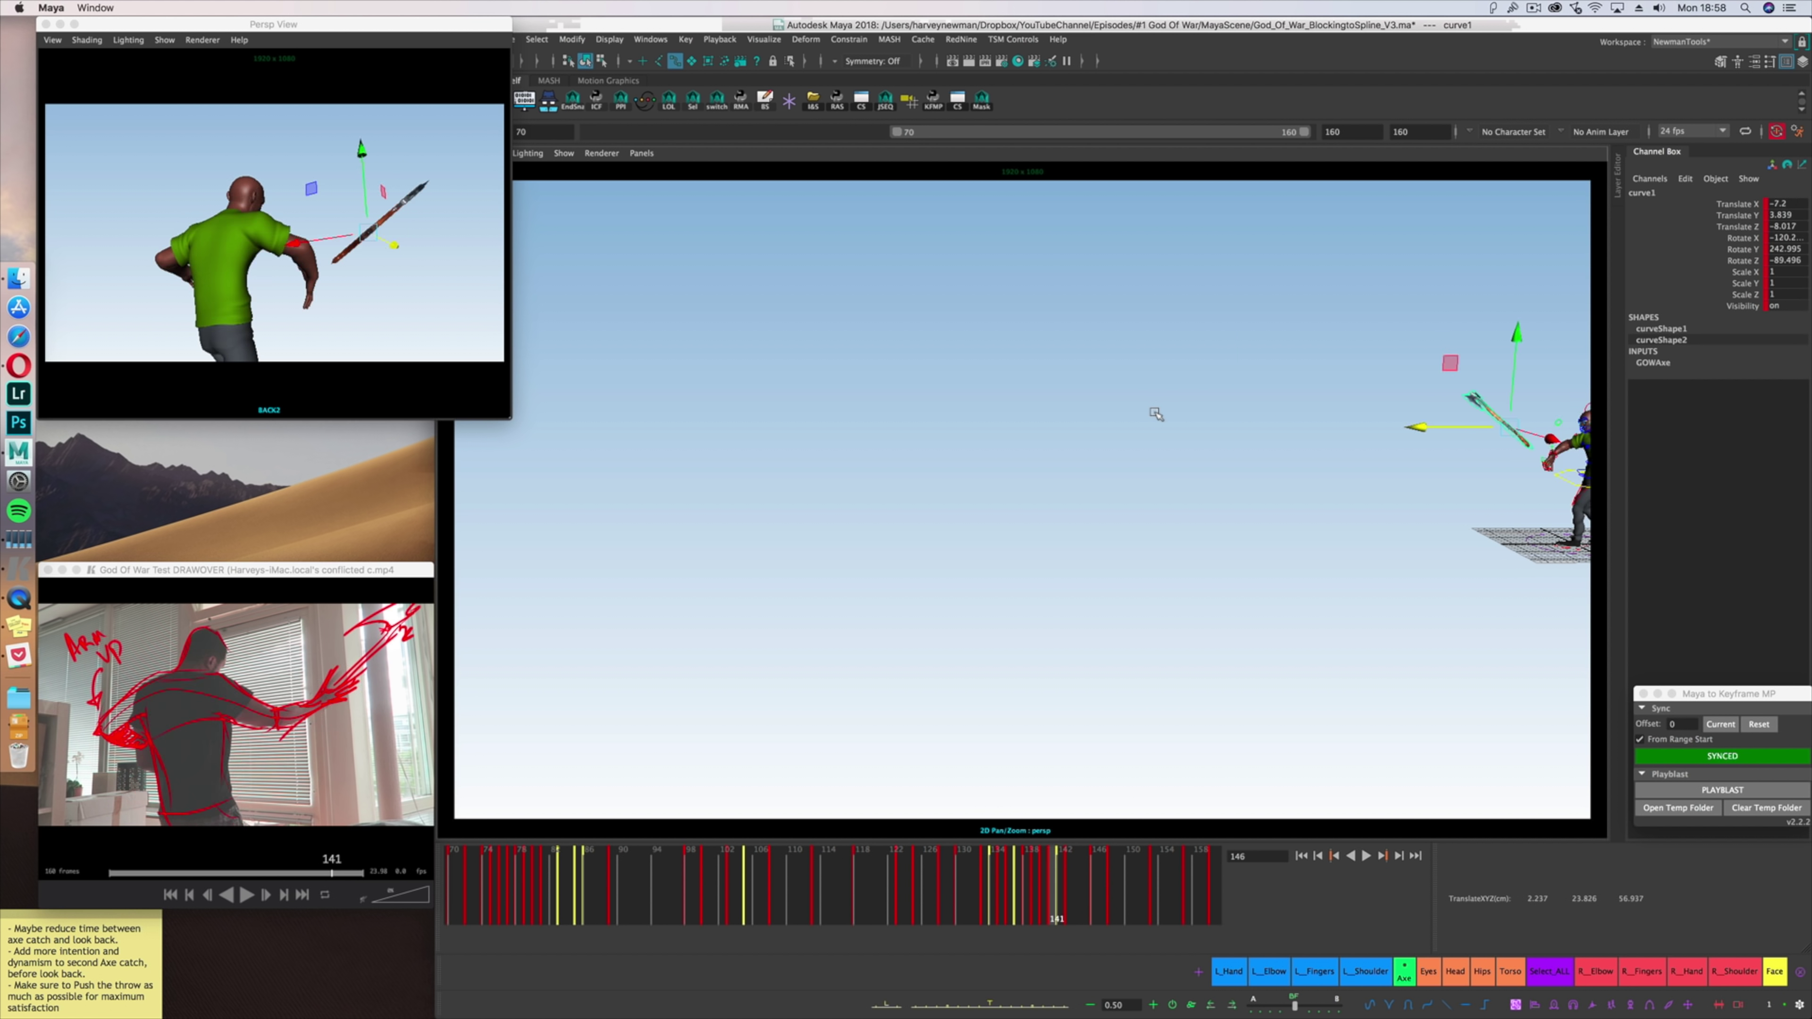
key(e)
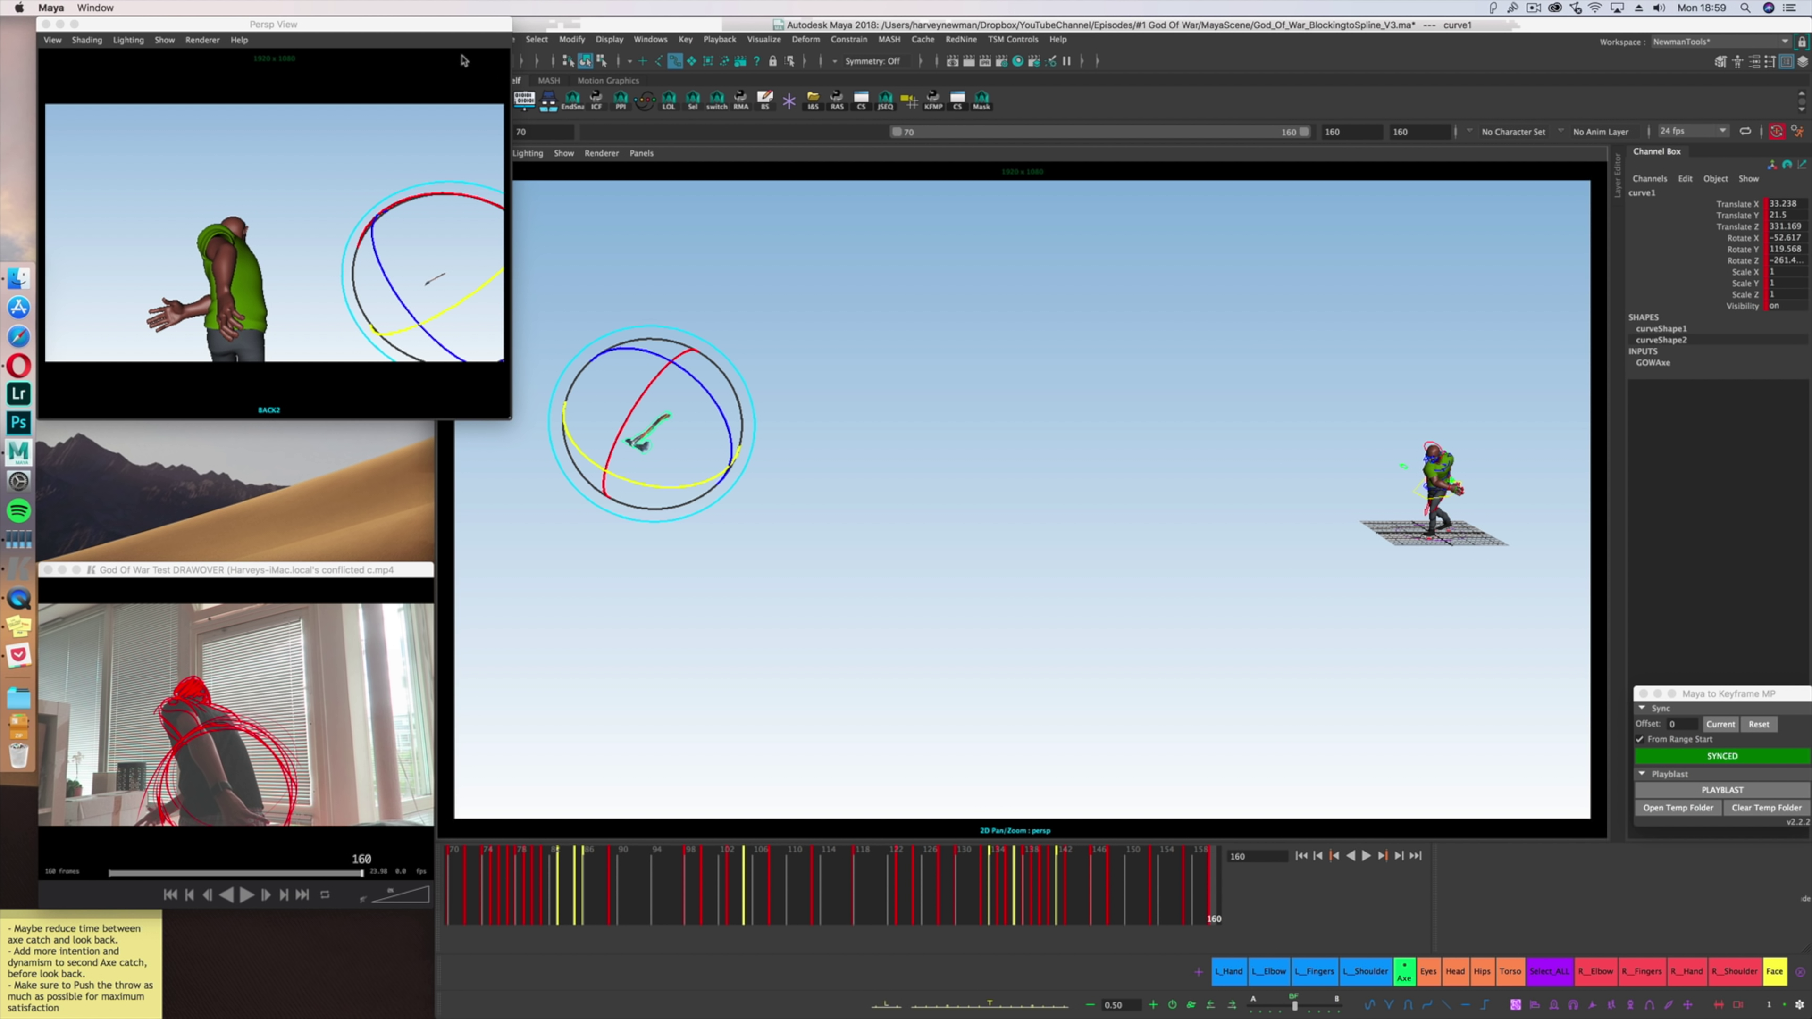
Open the axe control's curves in the Graph Editor and apply a curve filter to Rotate X, Y and Z.
drag(456, 24, 421, 25)
click(497, 100)
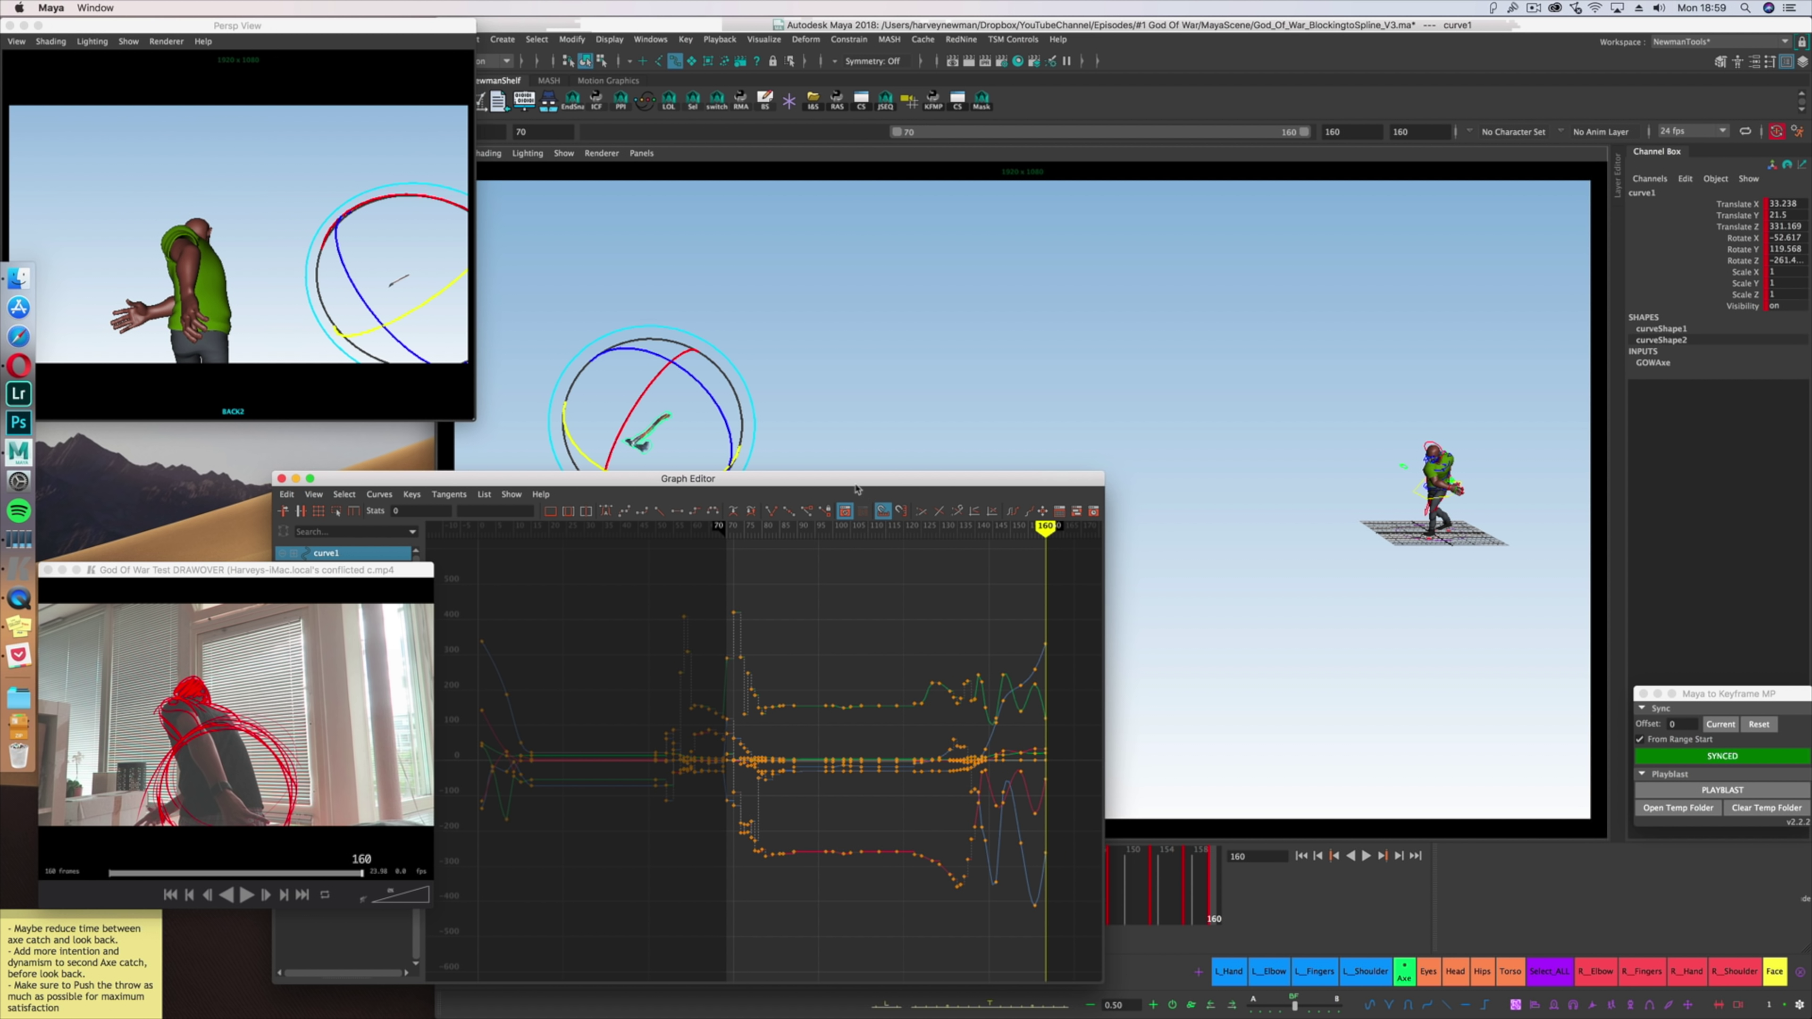
drag(591, 575, 591, 603)
click(626, 445)
click(652, 663)
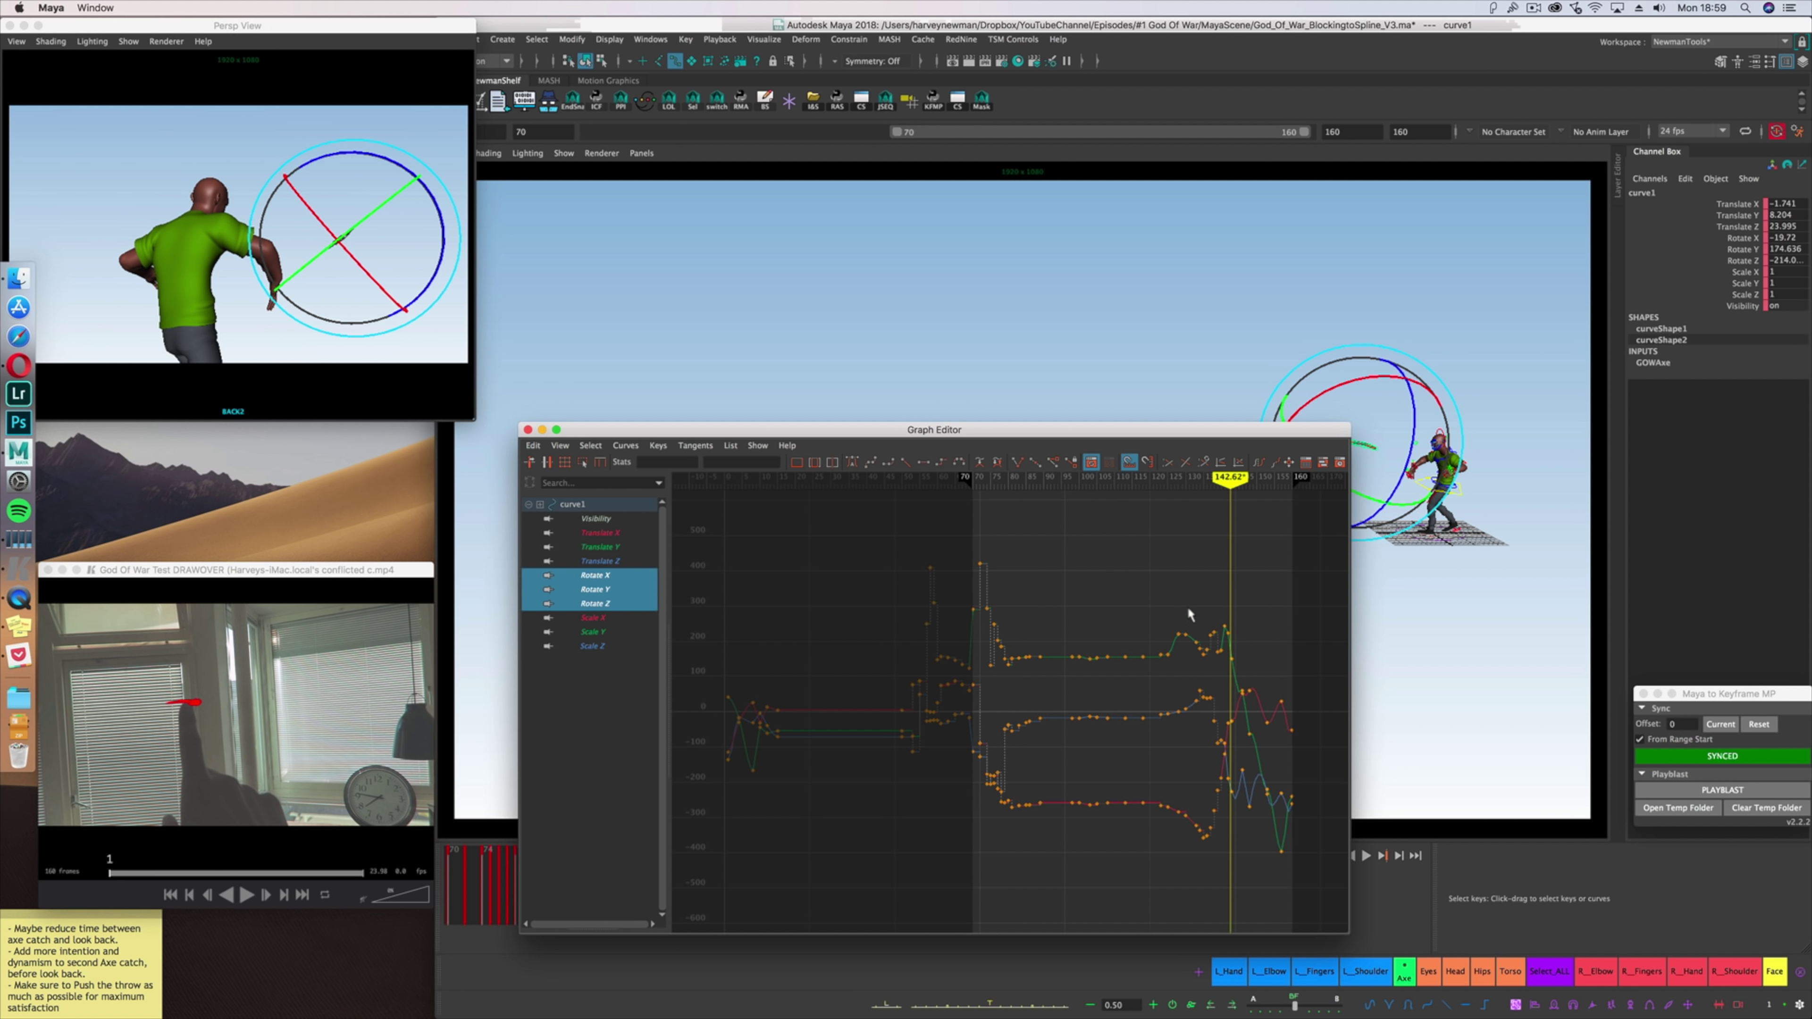
scroll(1194, 615, up, 5)
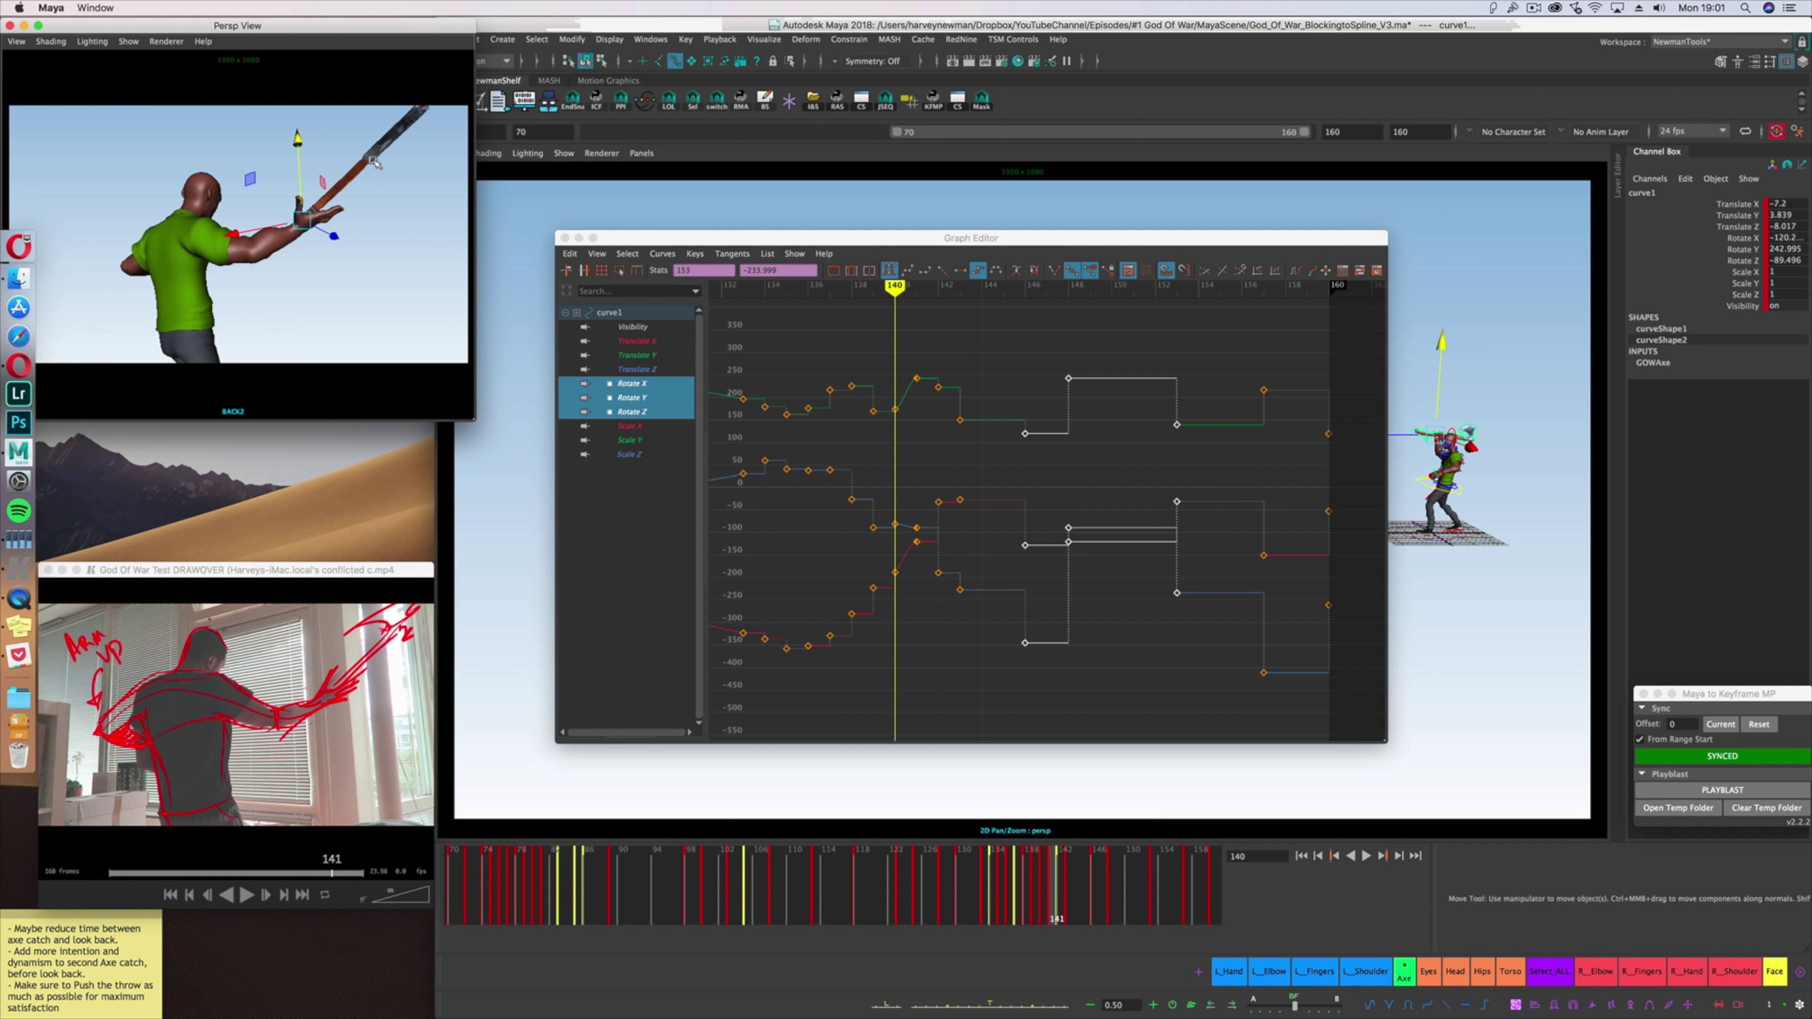
Step back and forth between frames 140 and 146 to examine the axe's path after the throw.
key(alt+period)
key(alt+period)
key(alt+period)
key(alt+period)
key(alt+period)
key(alt+period)
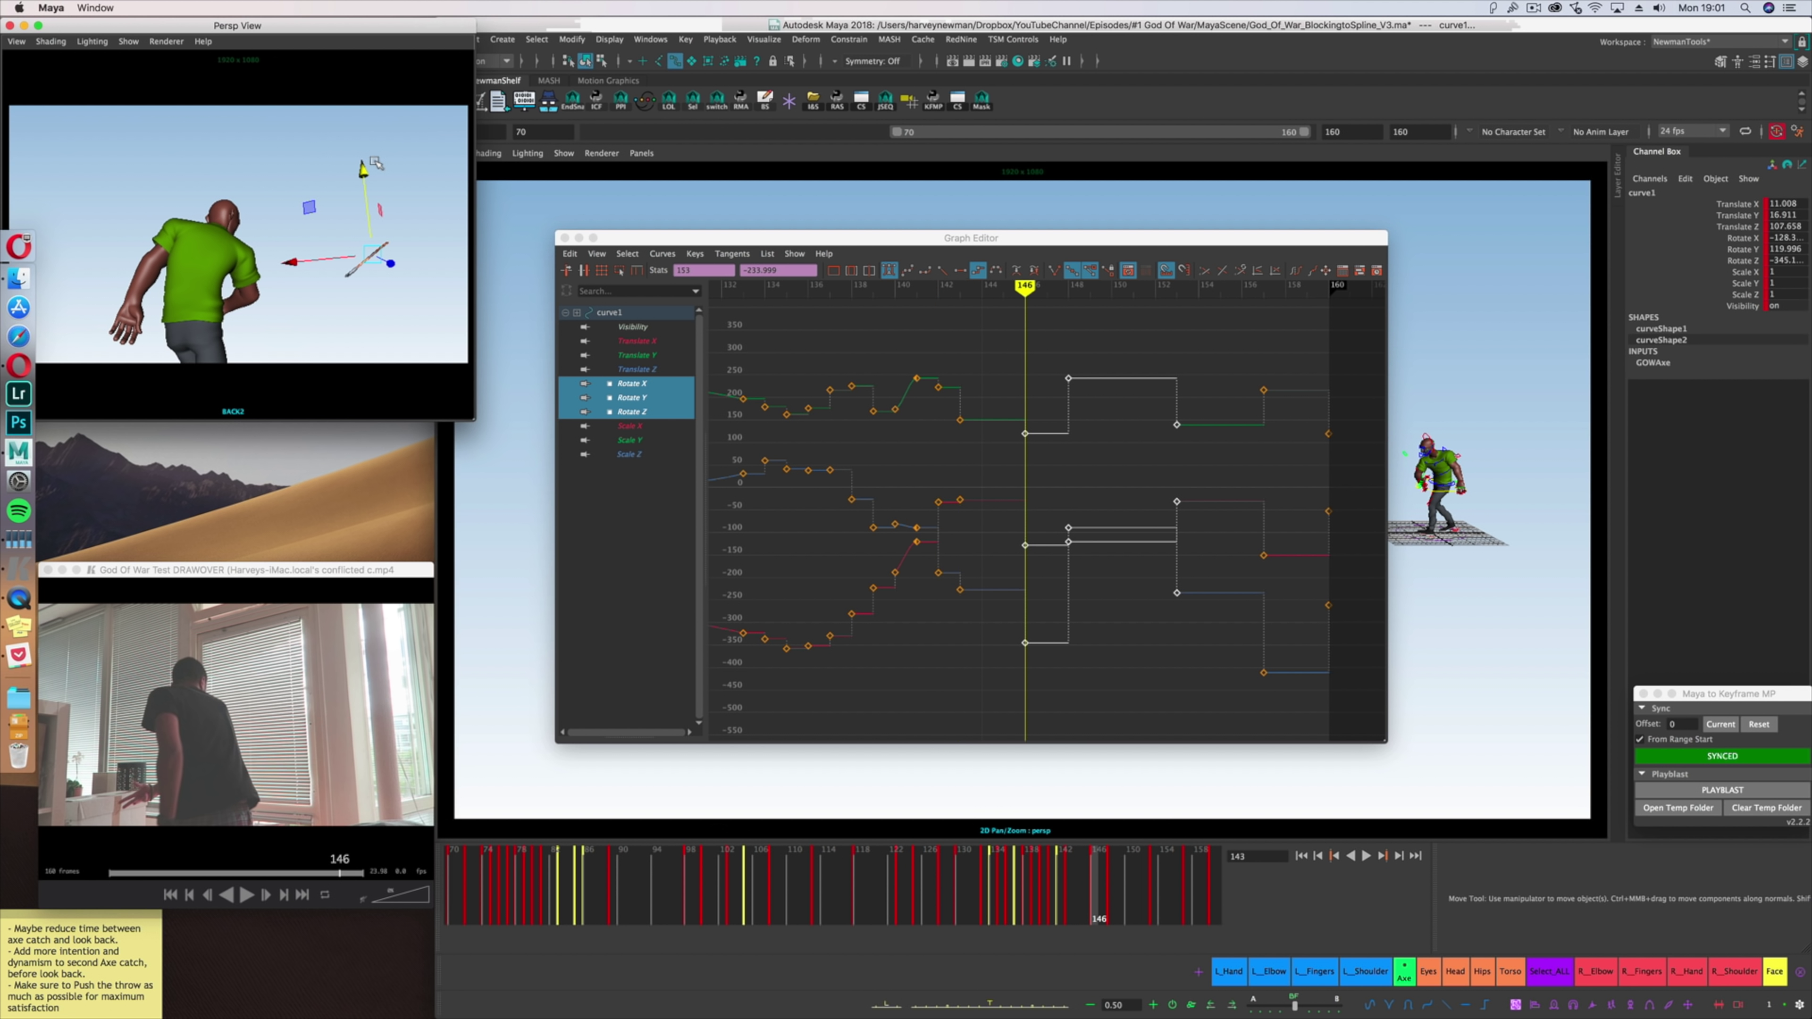
key(alt+comma)
key(alt+comma)
key(alt+comma)
key(alt+comma)
key(alt+comma)
key(alt+period)
key(alt+period)
key(alt+period)
key(alt+period)
key(alt+period)
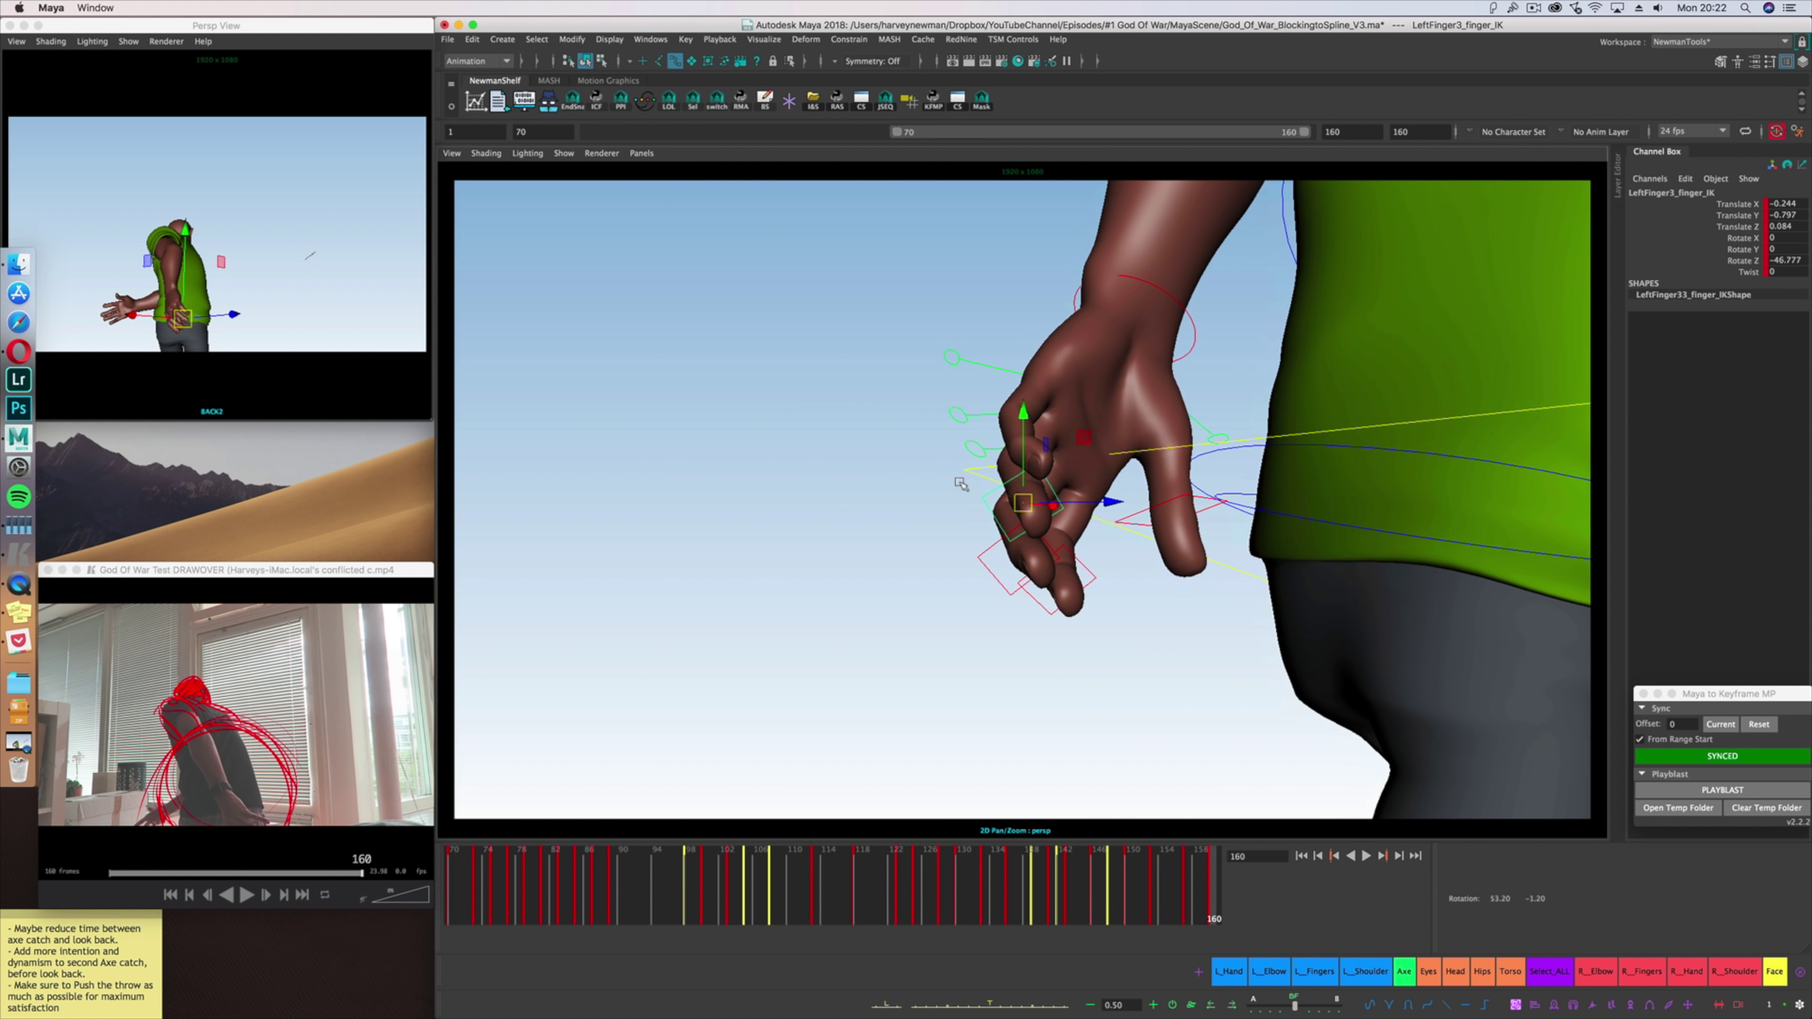
Rotate and reposition the LeftFinger3_finger_IK control at frame 160, to about Translate Z 0.605 and Rotate Z -73.85.
key(e)
drag(961, 484, 942, 564)
key(w)
click(937, 564)
key(e)
key(w)
click(959, 553)
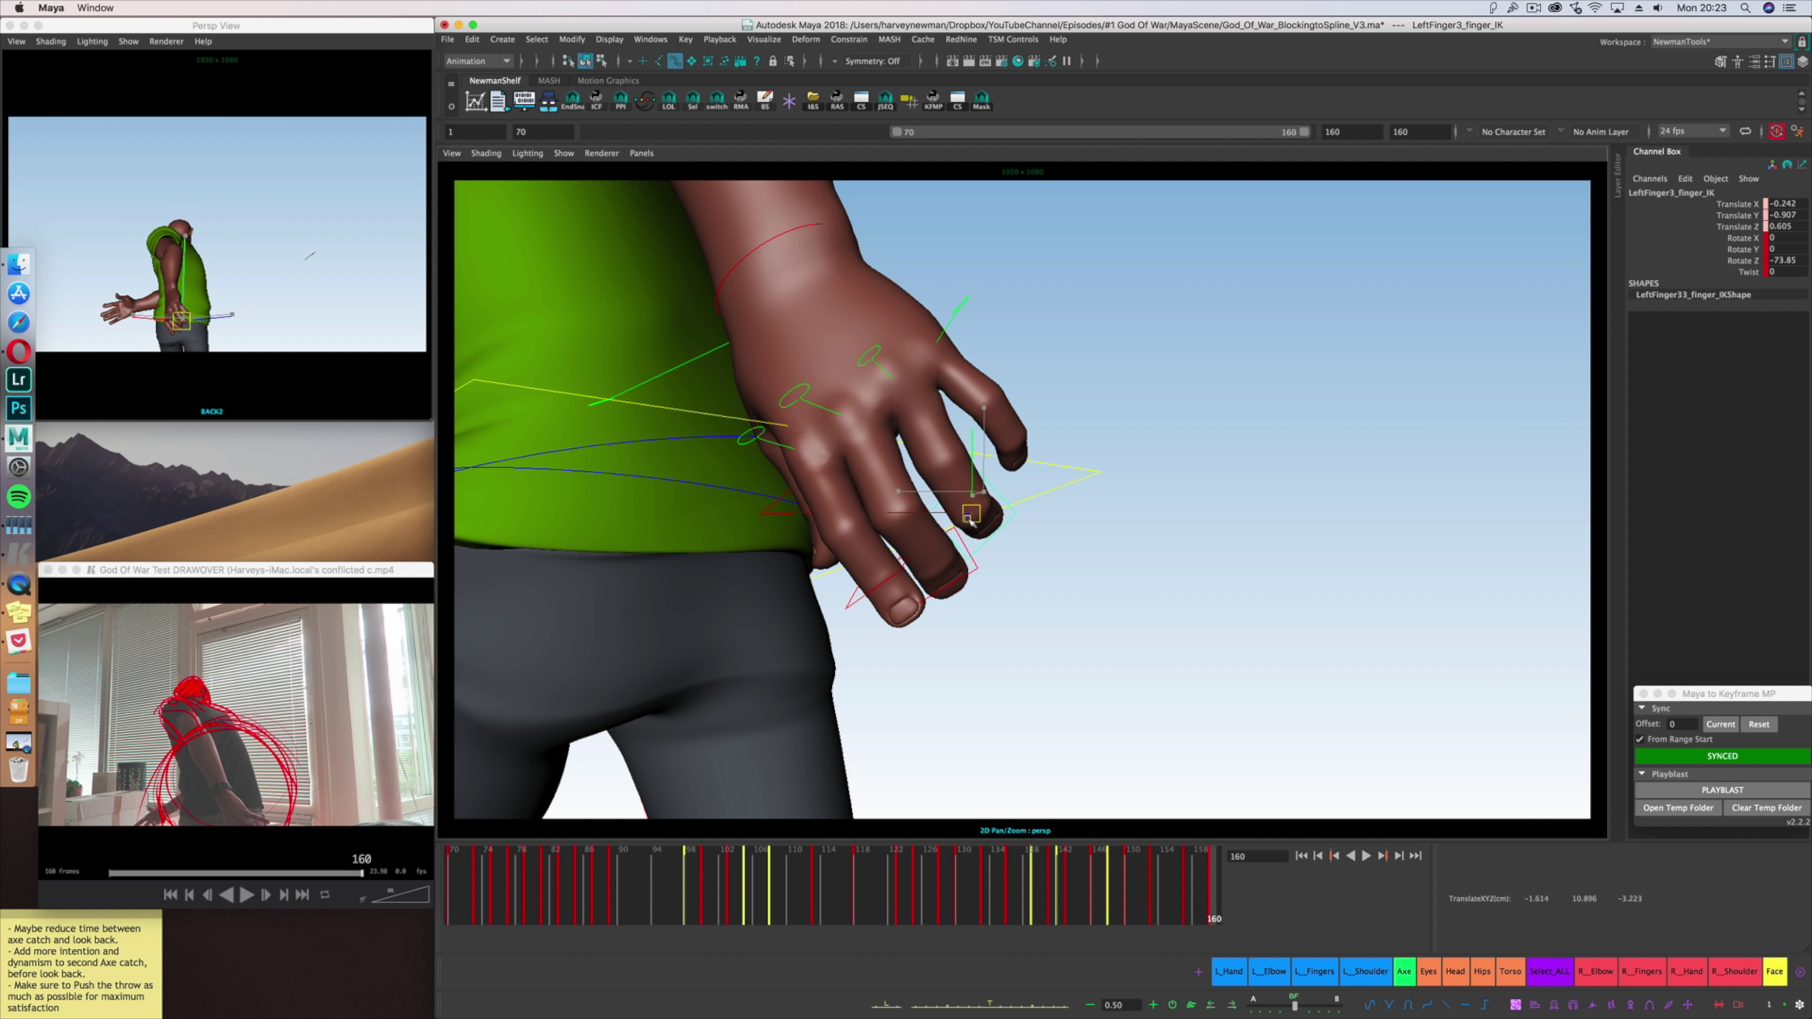
Fine-tune the LeftFinger3_finger_IK rotation to about -20.48 on Y and -71.32 on Z, undoing the last nudge.
key(e)
key(f)
key(bracketleft)
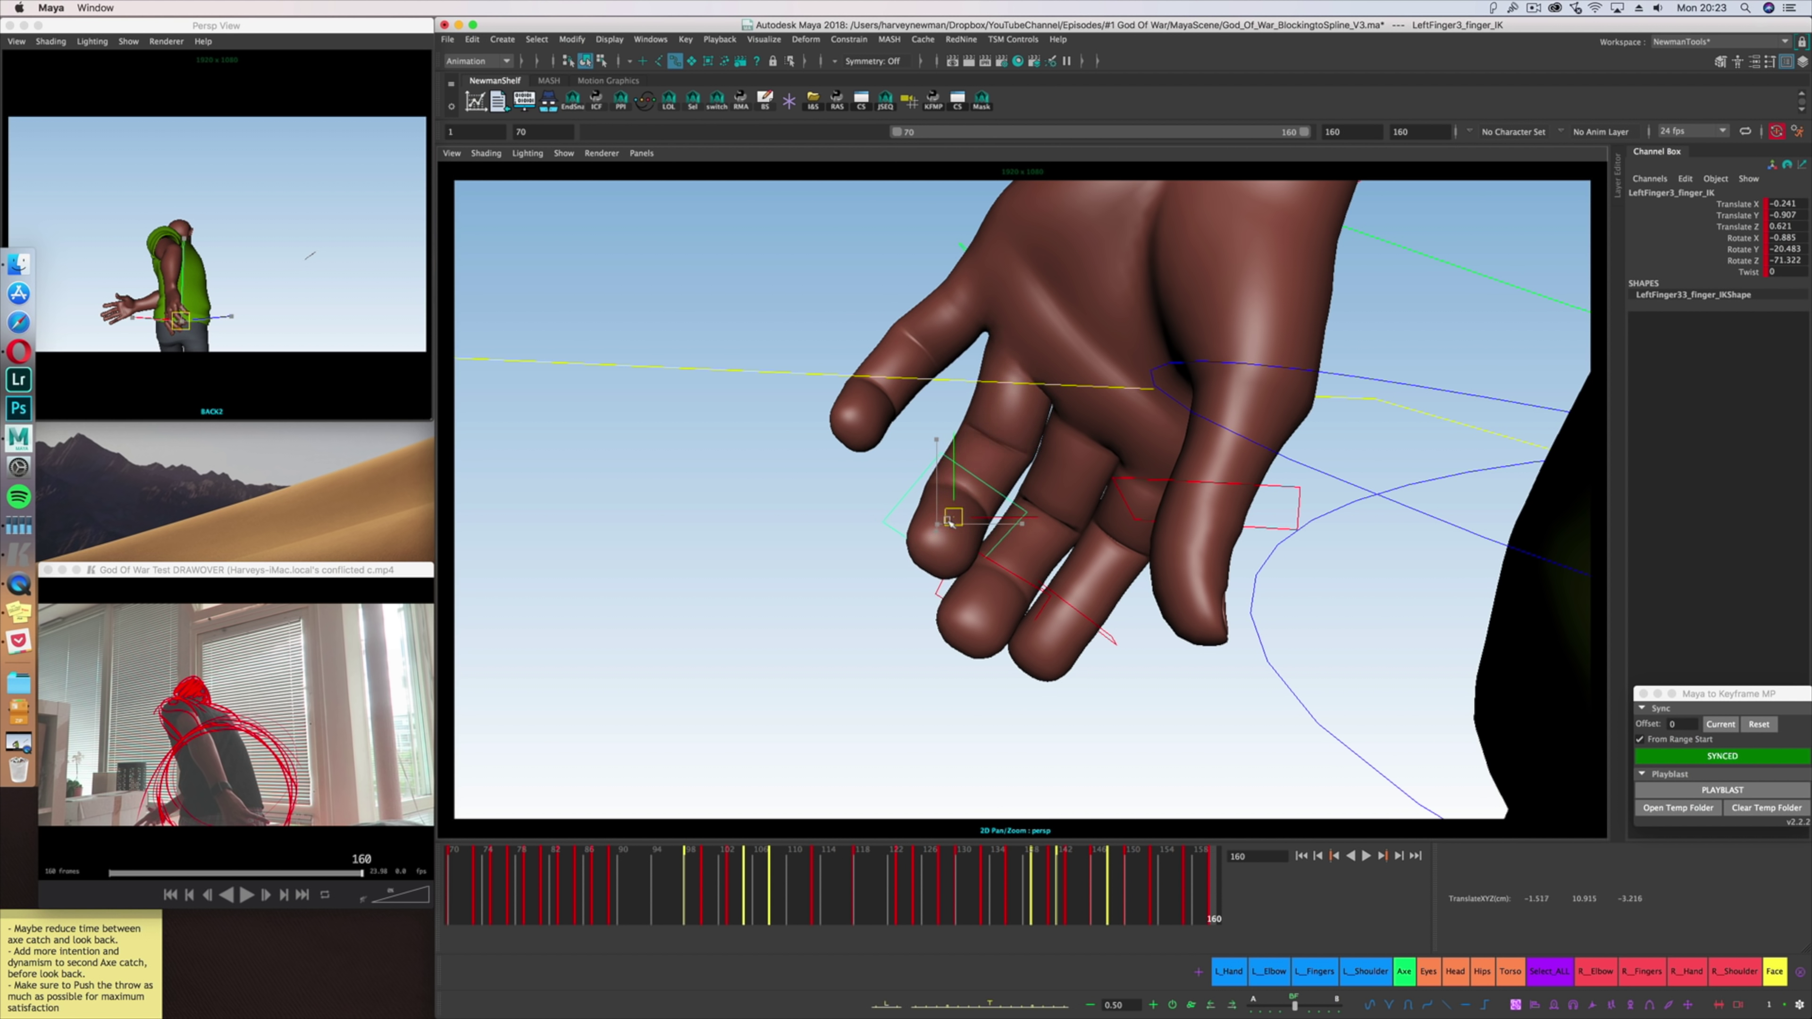
key(ctrl+z)
Adjust the Twist of the LeftFinger2_finger_IK control and inspect the hand from another angle.
key(w)
click(1257, 503)
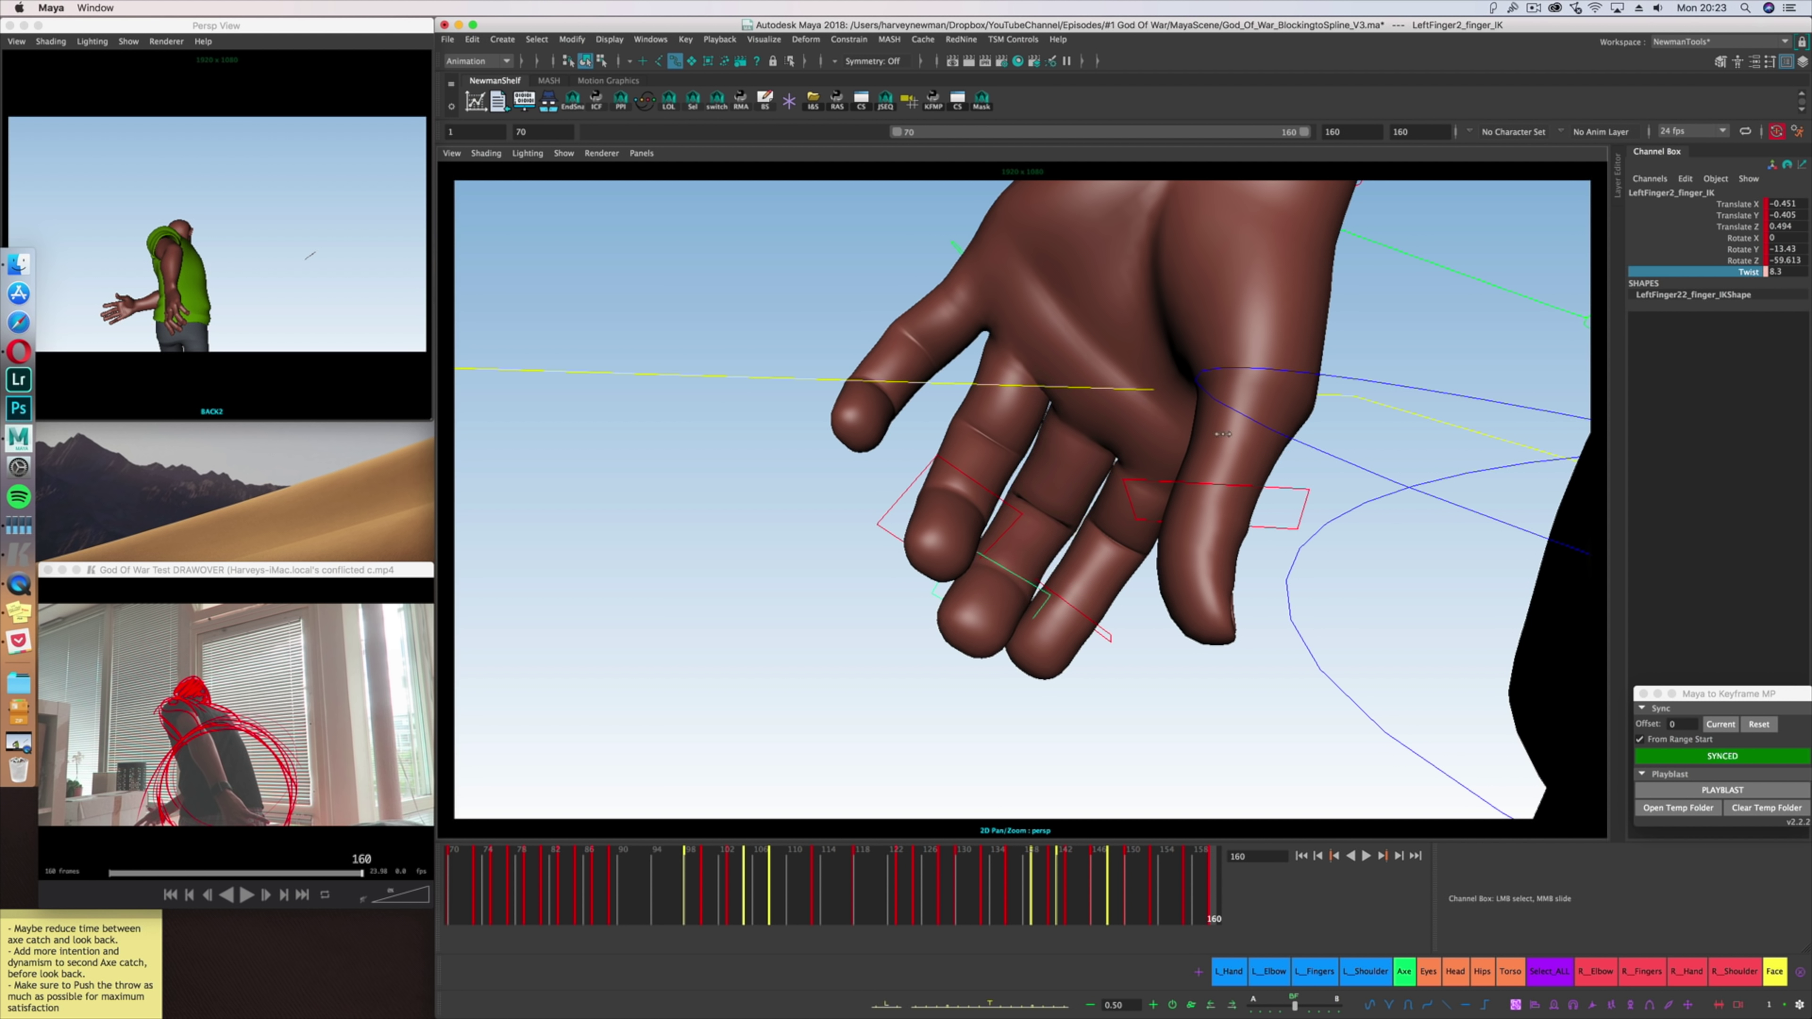
alt+drag(1257, 503, 927, 321)
key(e)
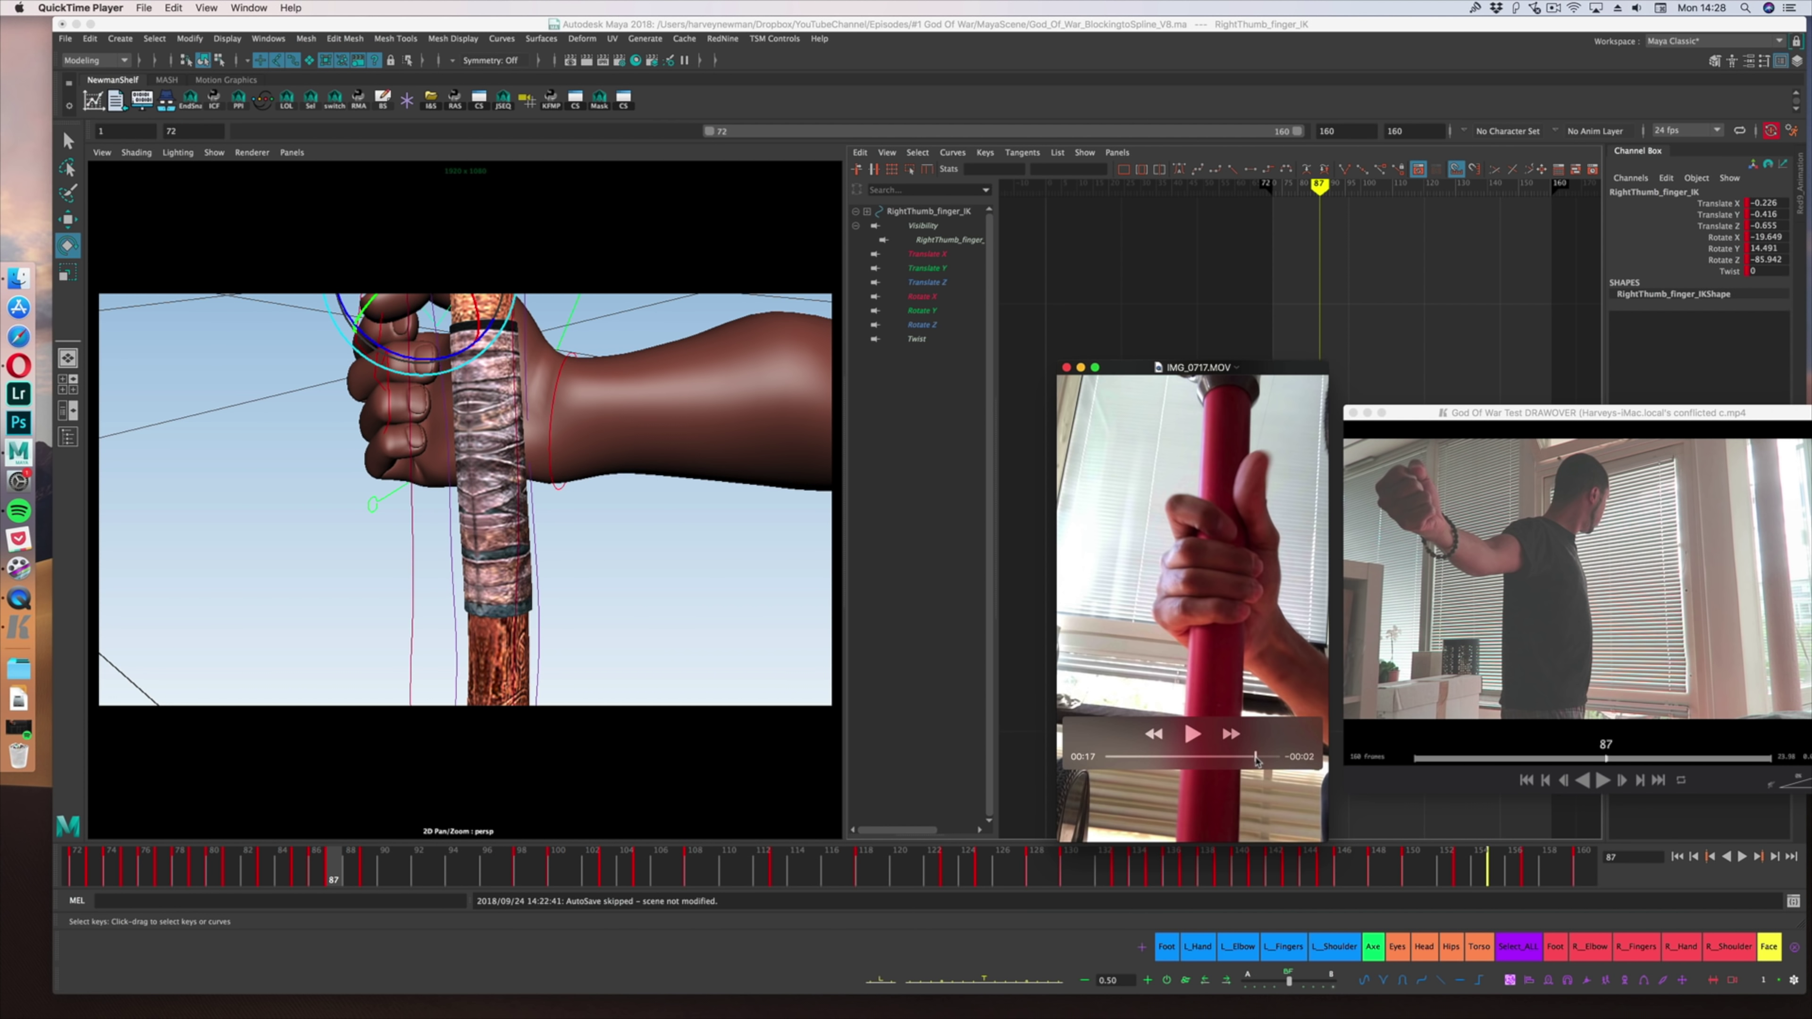
Scrub the IMG_0717.MOV hand reference and rotate RightThumb_finger_IK at frame 78 to about 8.39, 5.13 and 48.77 to match the open hand.
drag(1241, 758, 1260, 761)
drag(353, 879, 197, 872)
alt+drag(577, 600, 464, 512)
drag(423, 433, 439, 476)
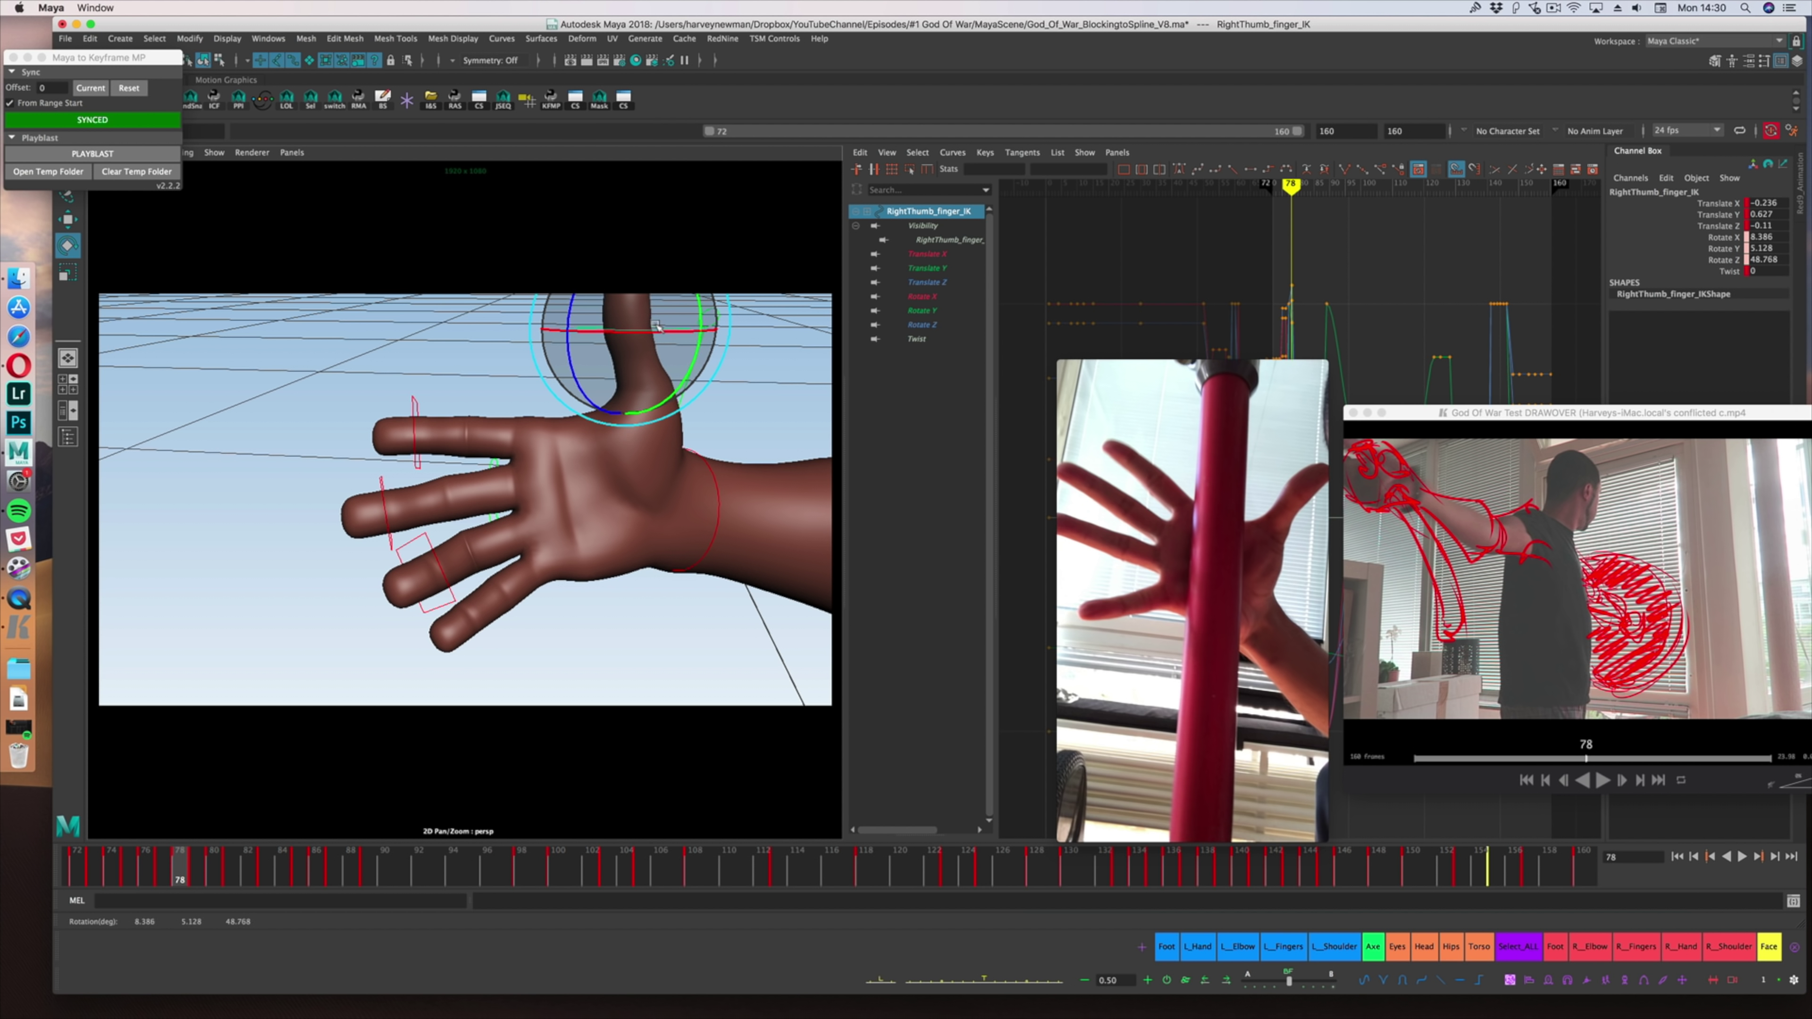
alt+drag(499, 464, 582, 498)
key(w)
key(e)
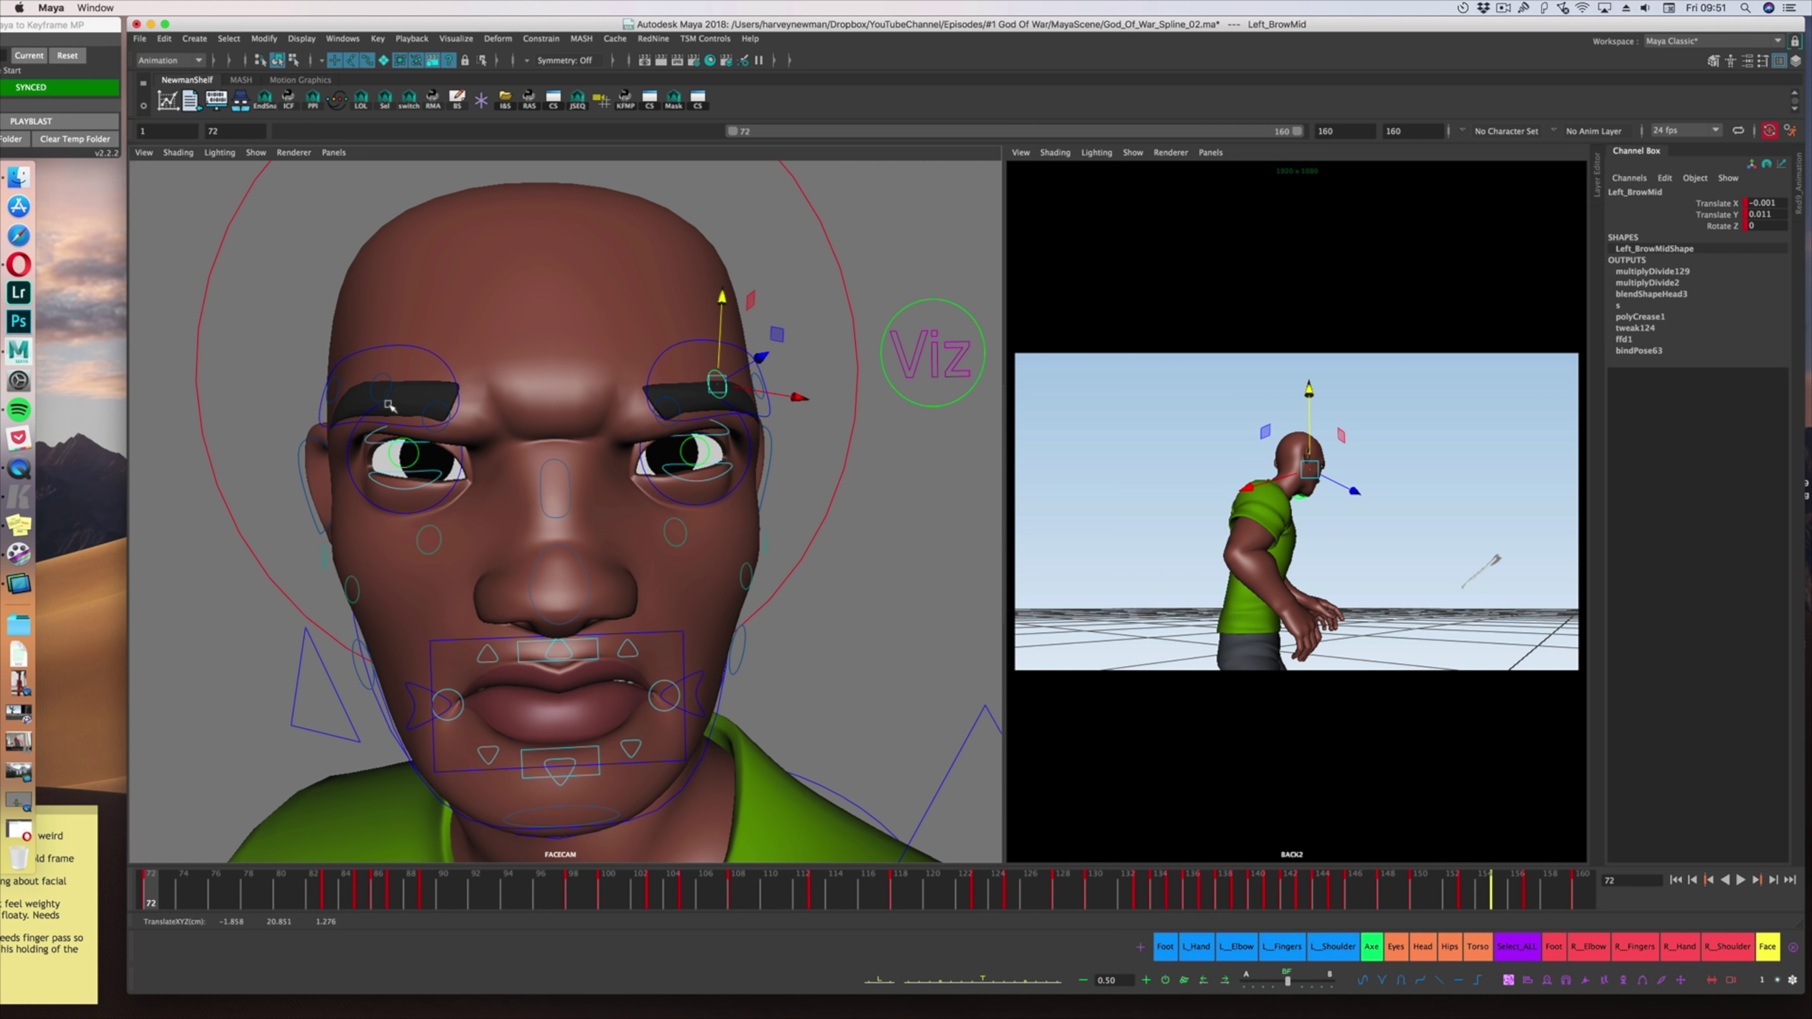
Refine the facial expression at frame 72 using the Right_BrowMid control, nudging the Right_SnearDn mouth control slightly downward.
click(385, 391)
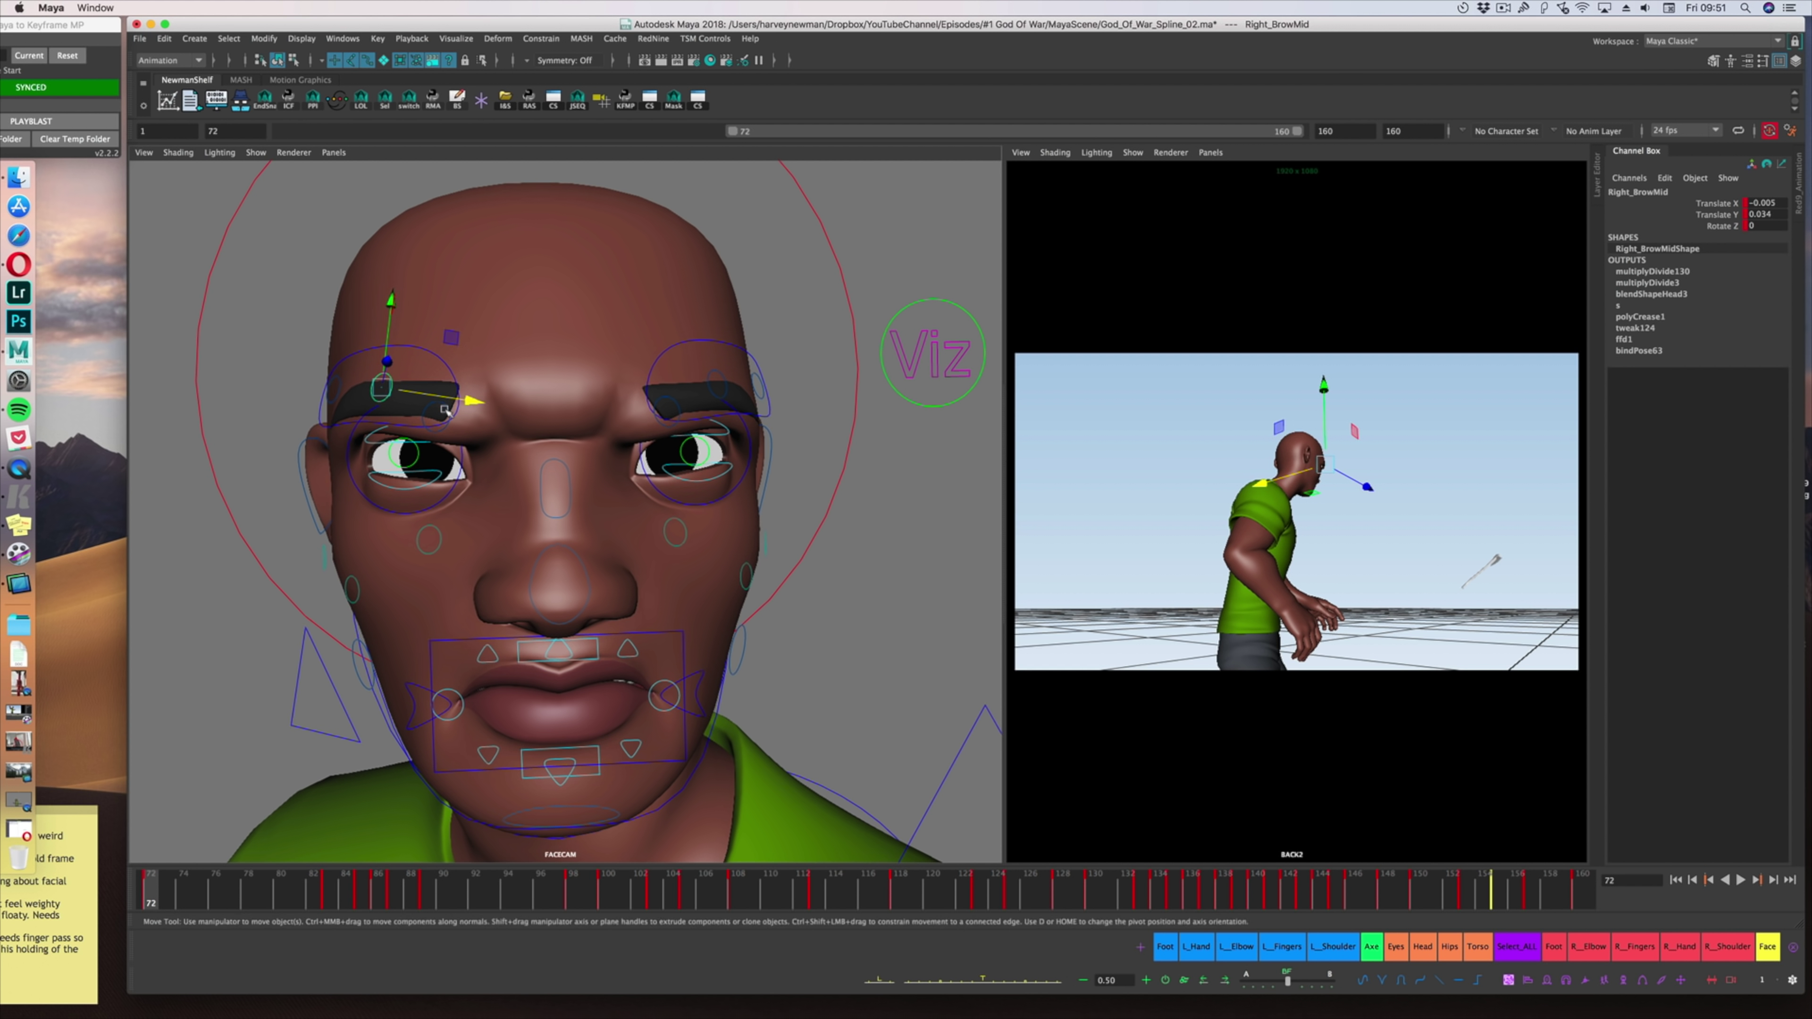
click(437, 390)
click(629, 748)
click(489, 755)
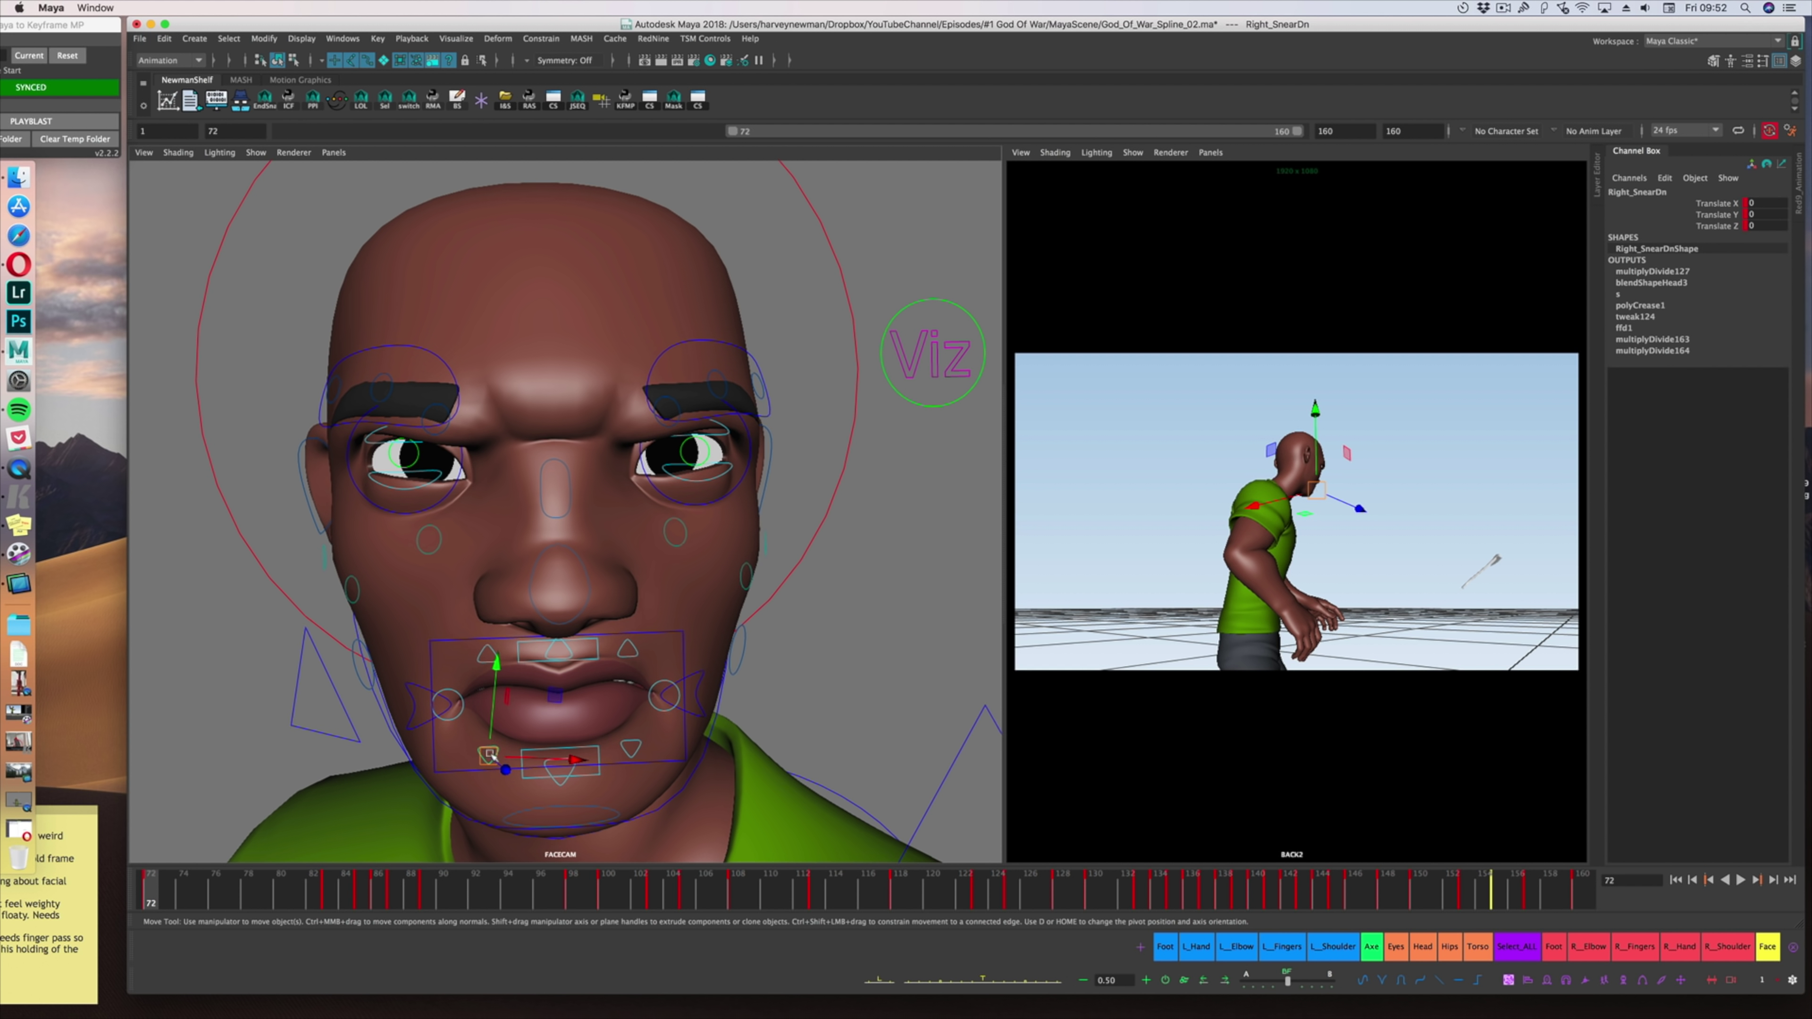
drag(490, 755, 491, 762)
click(456, 707)
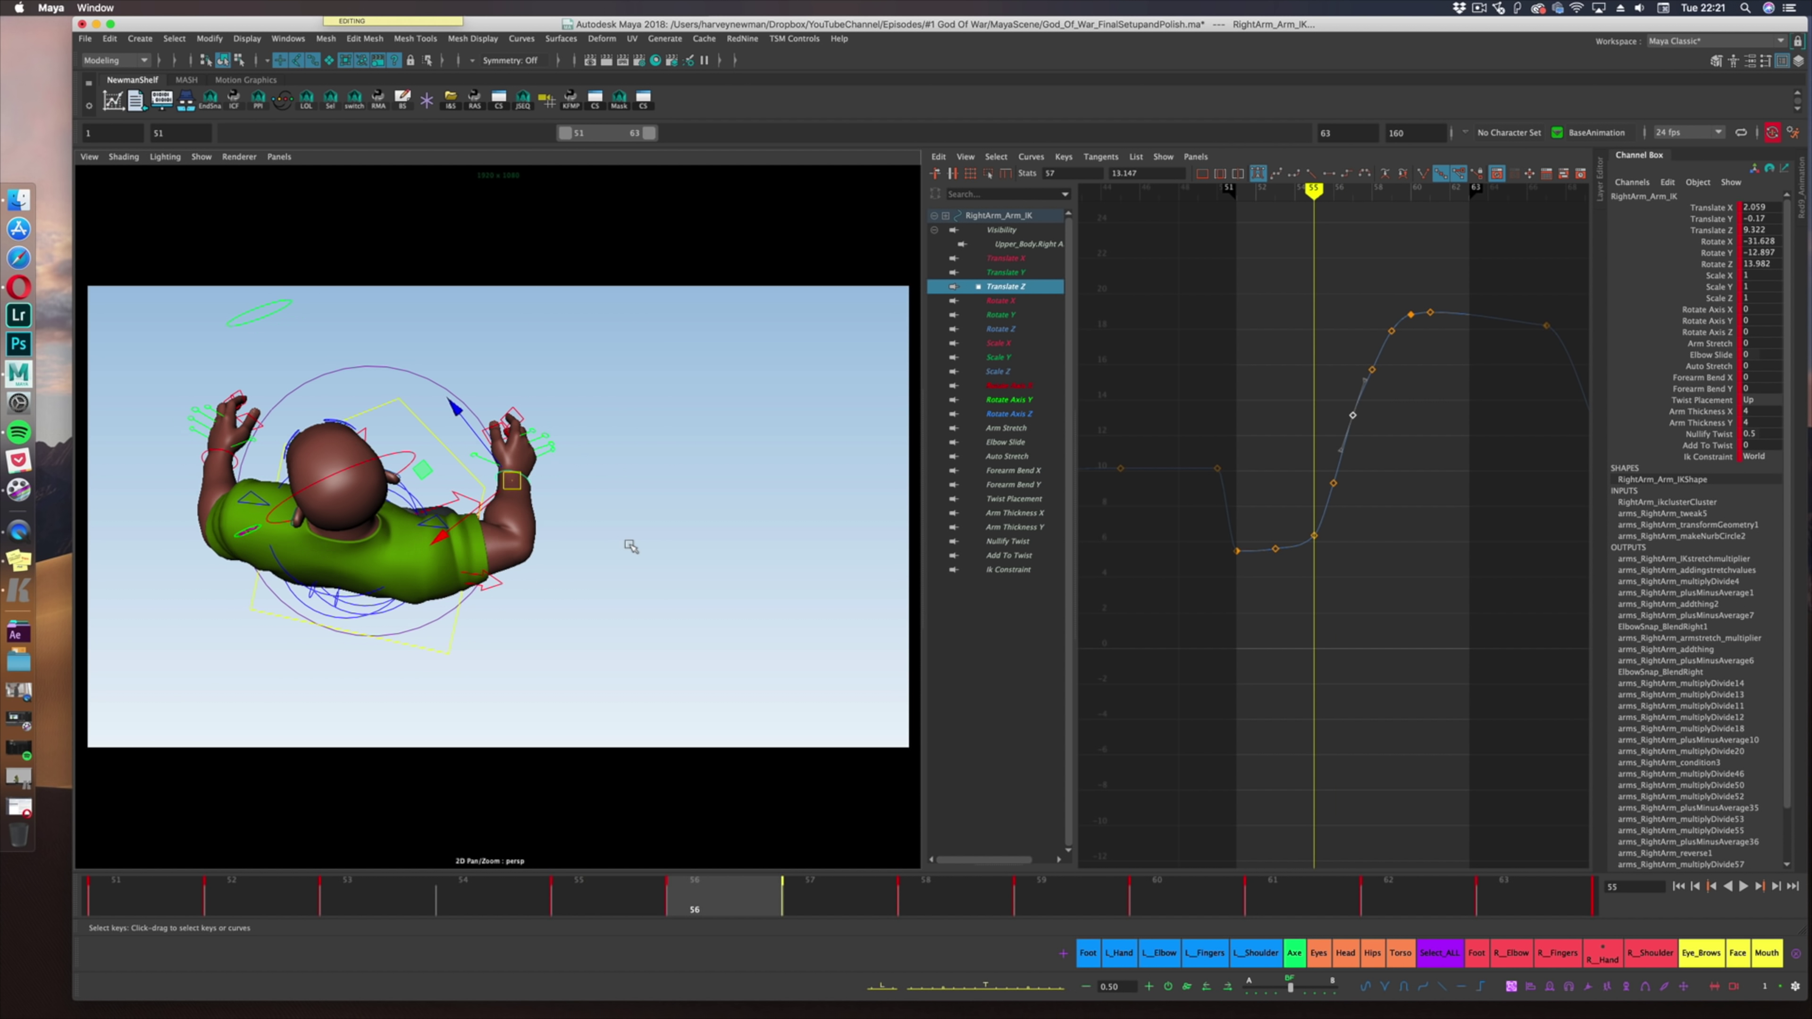
Key RightArm_Arm_IK at frame 57 with Translate Z about 10.94 and compare the arm pose across neighbouring frames.
key(alt+period)
key(s)
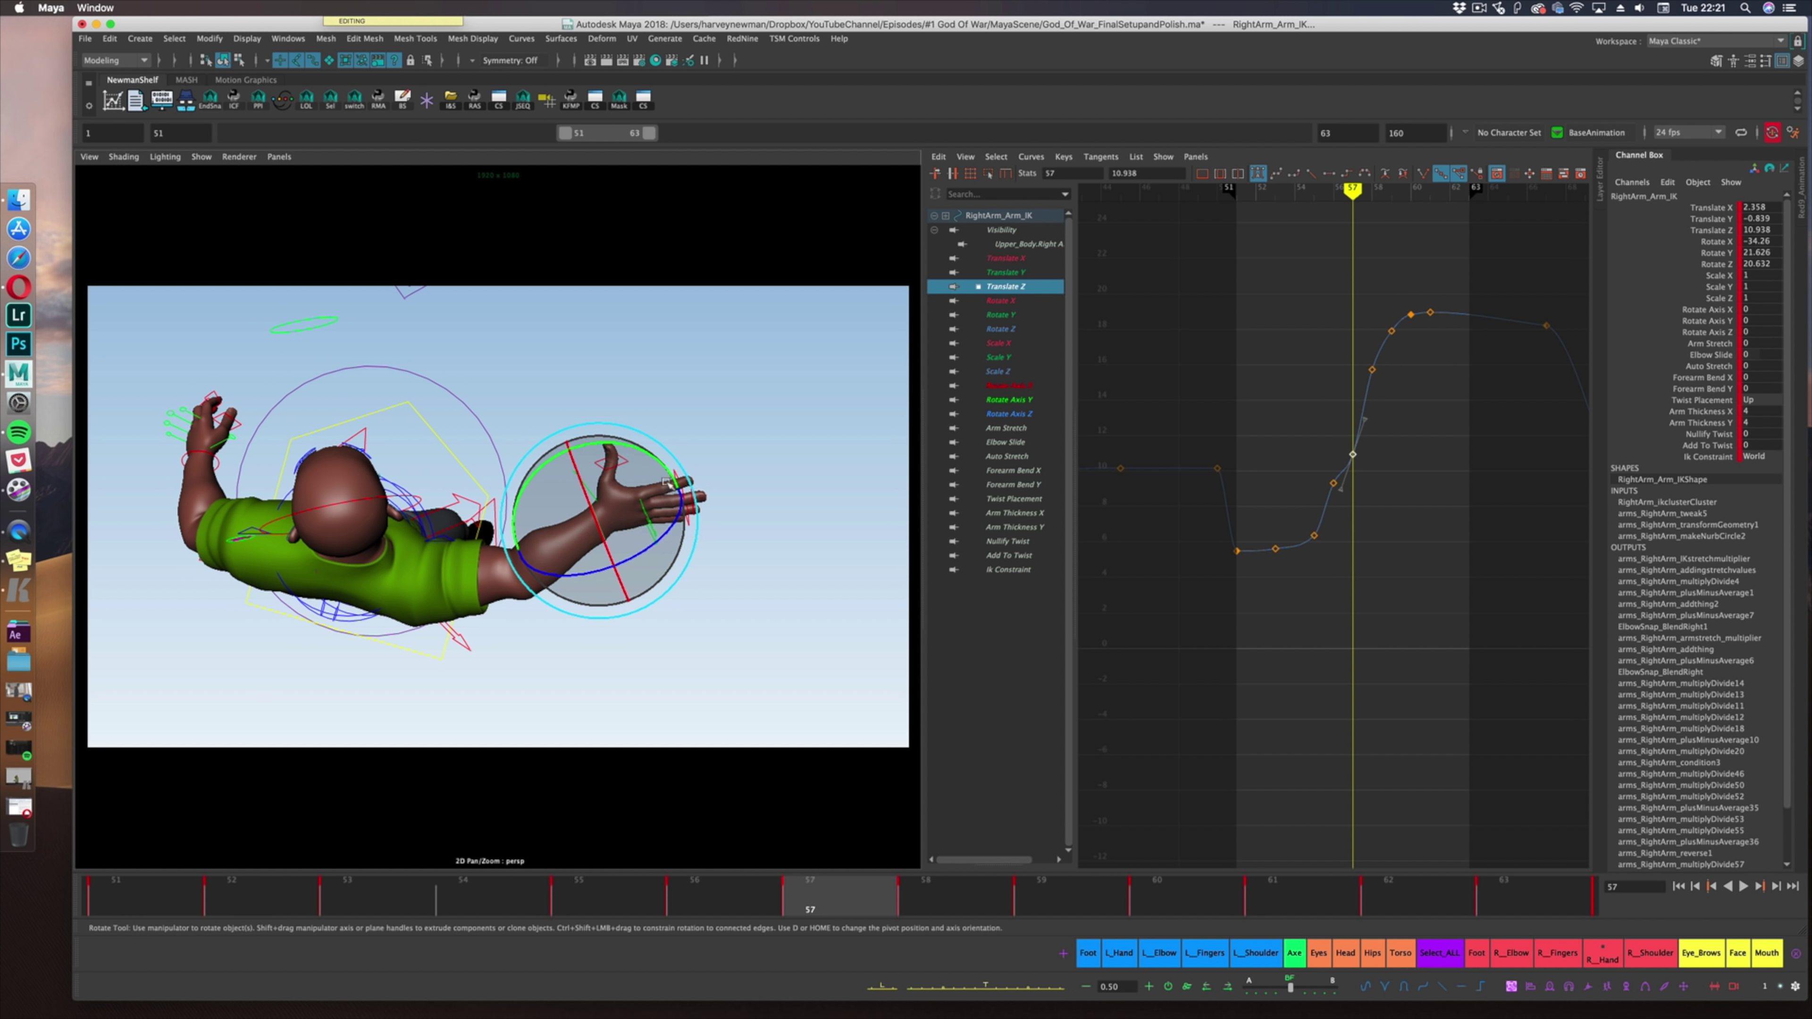
key(alt+period)
key(alt+period)
key(alt+comma)
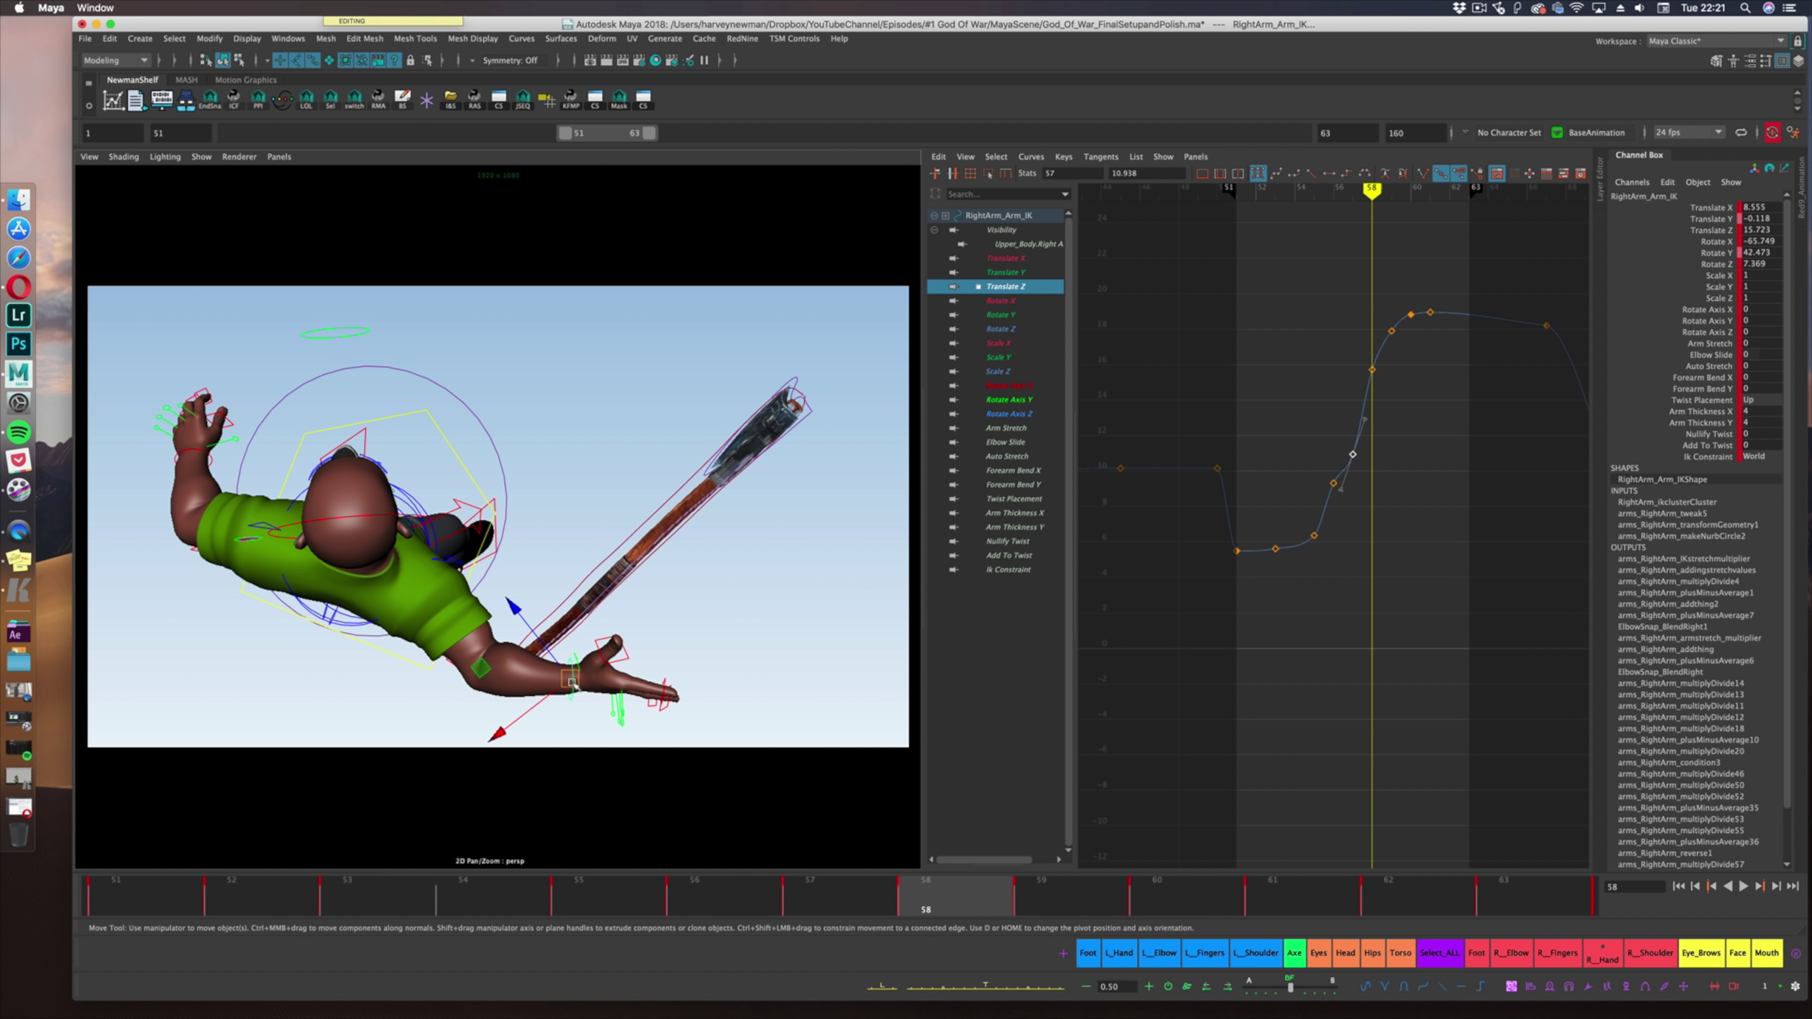
key(alt+comma)
key(alt+period)
key(alt+period)
key(alt+comma)
Reposition RightArm_Arm_IK at frame 58 to smooth the arm's swing arc and check the spacing against frames 56 and 57.
drag(575, 682, 634, 614)
key(e)
key(alt+period)
key(alt+comma)
key(alt+comma)
key(alt+comma)
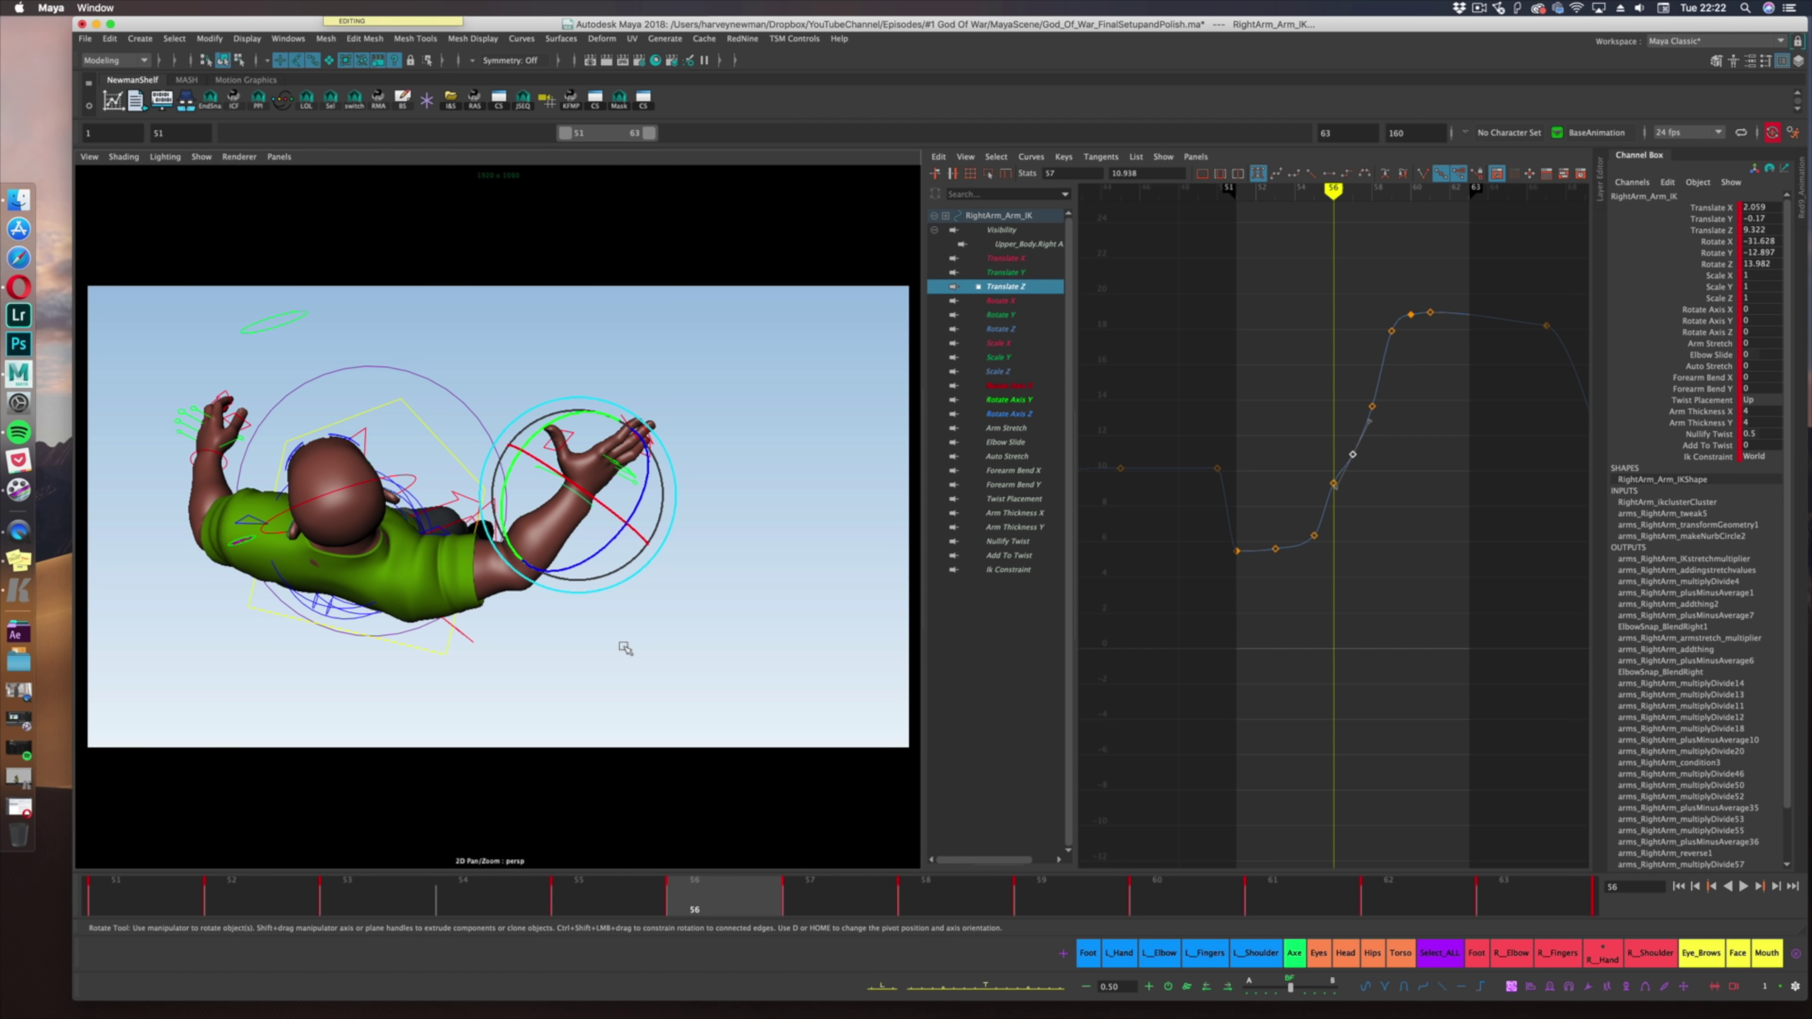
key(alt+period)
key(alt+period)
key(alt+comma)
key(alt+comma)
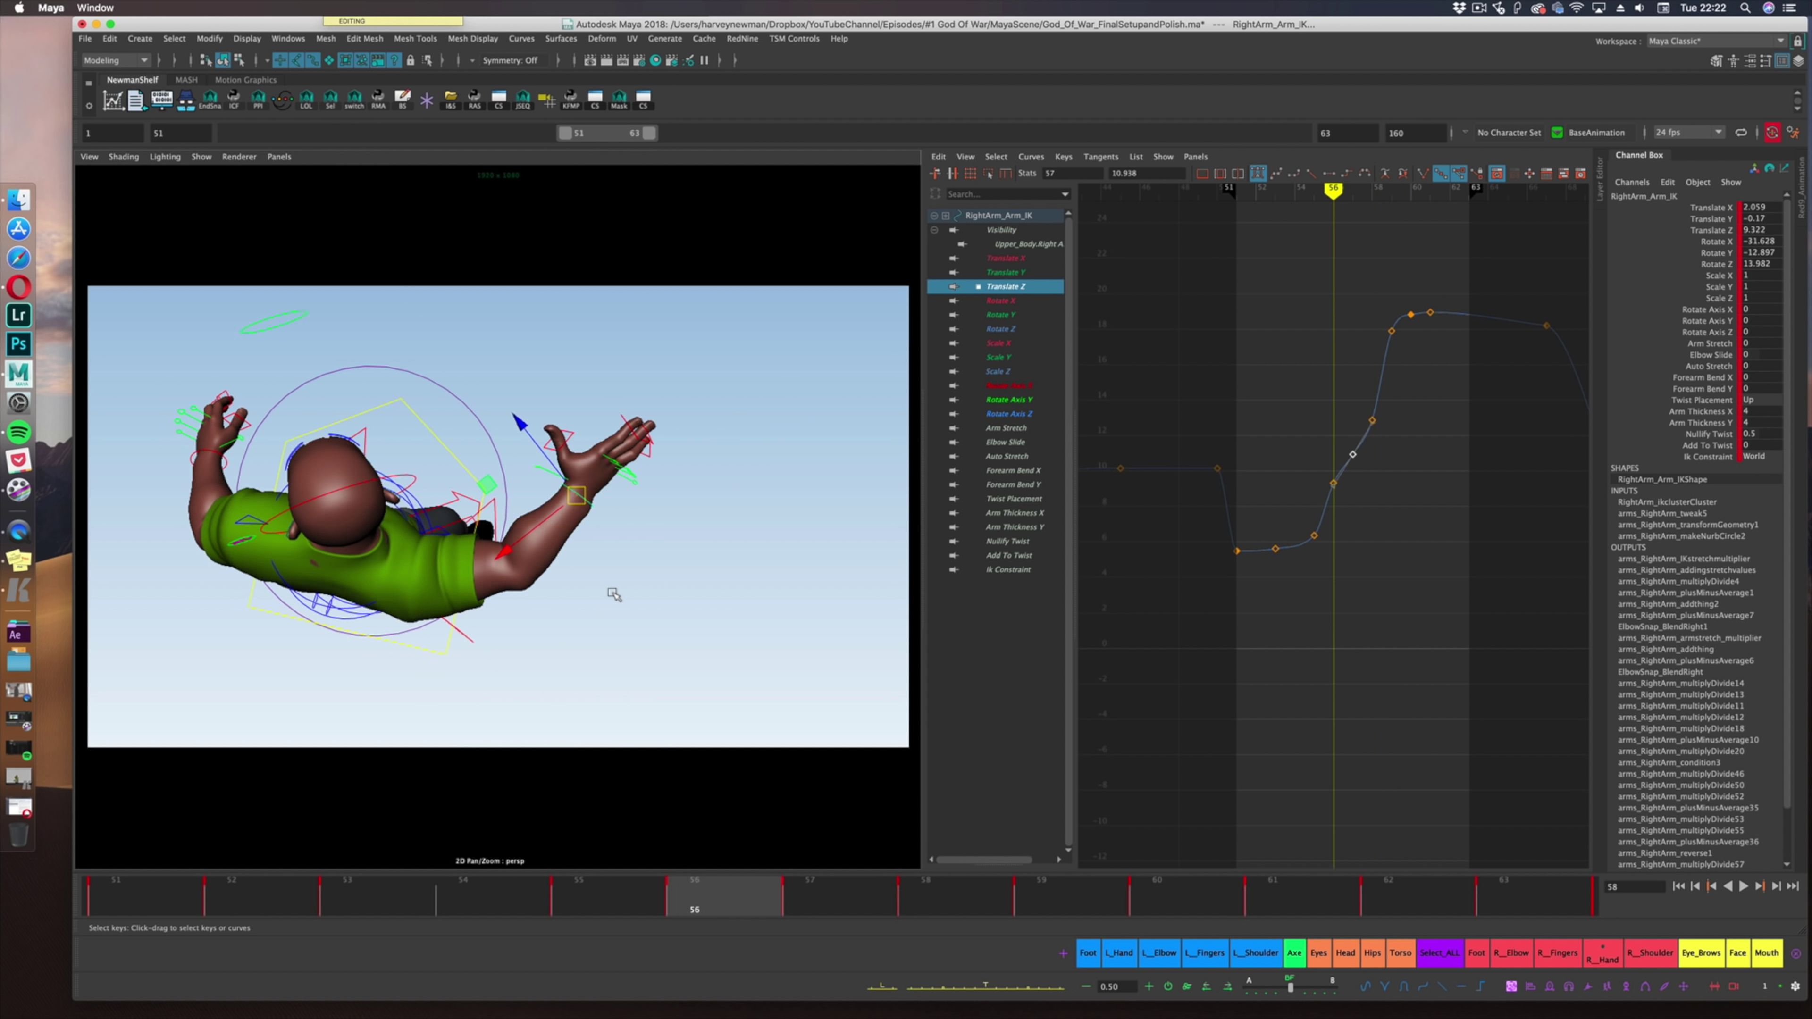
key(alt+period)
Rotate RightArm_Arm_IK at frame 57 to about -17.67, 9.40 and 11.37, check it through the BACK1 camera and play the playblast.
click(279, 156)
mouse_move(300, 175)
click(457, 188)
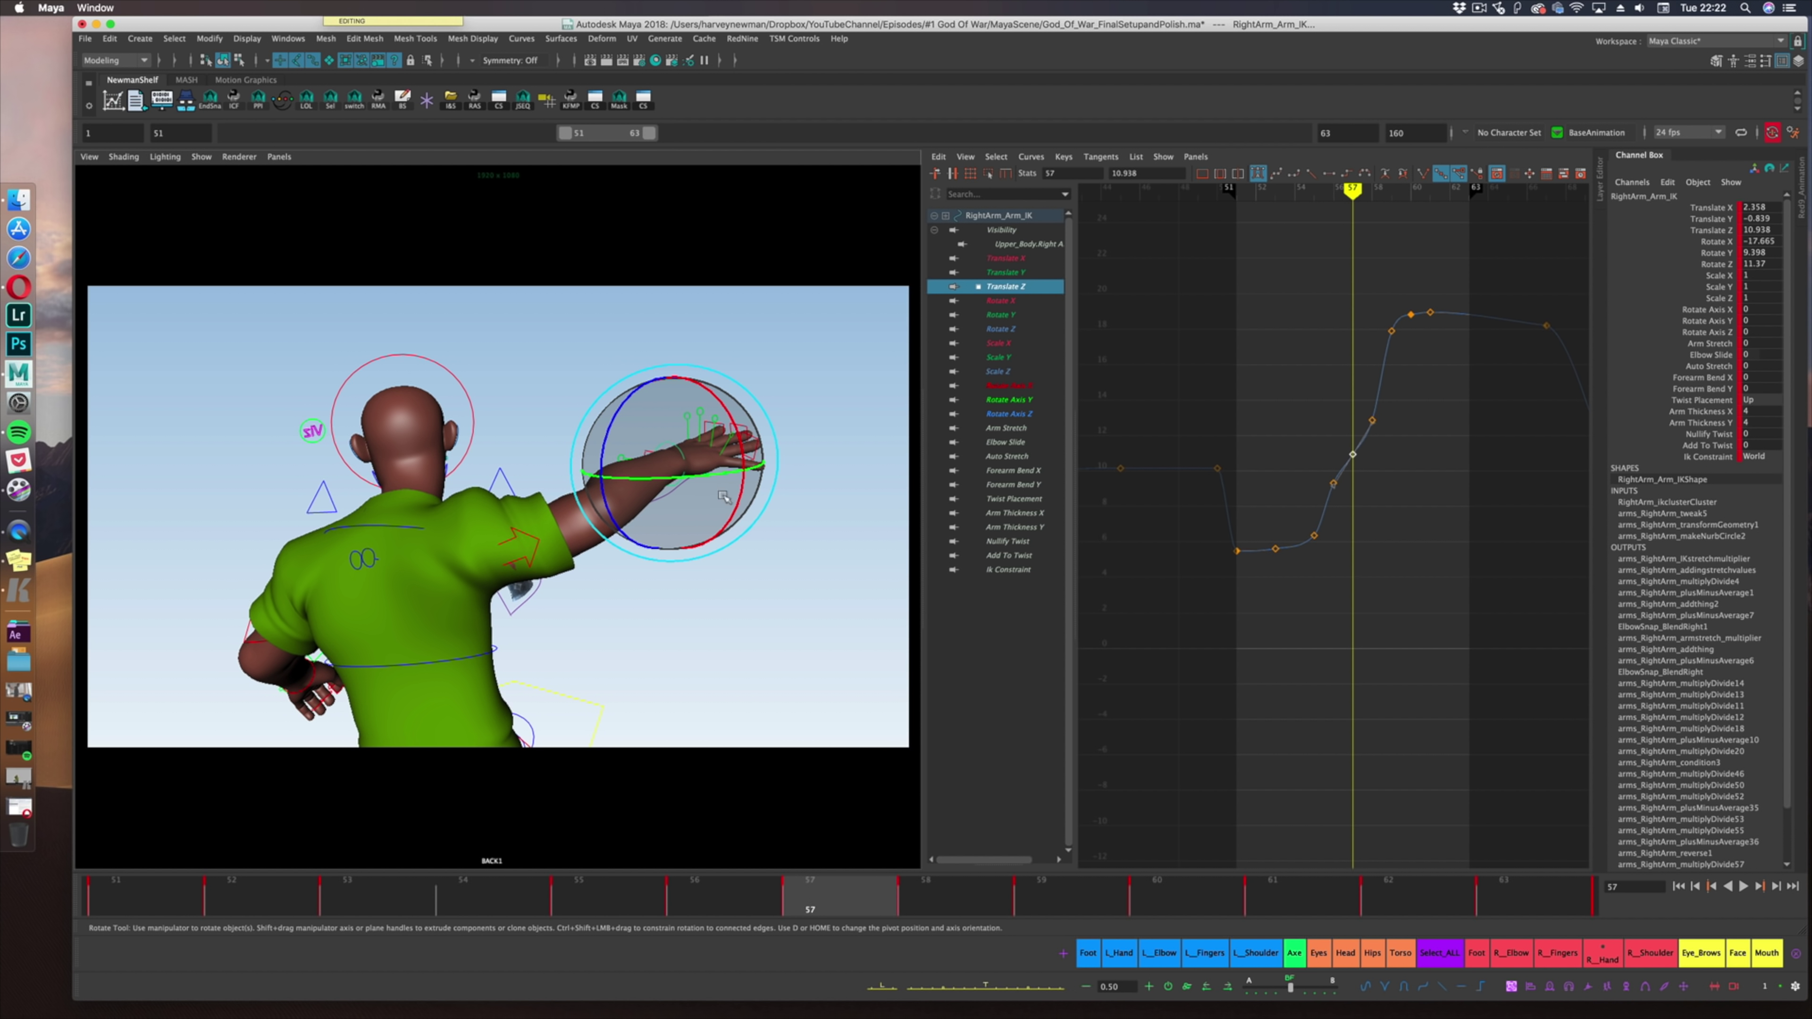
key(alt+comma)
key(alt+comma)
key(alt+period)
key(alt+period)
key(alt+period)
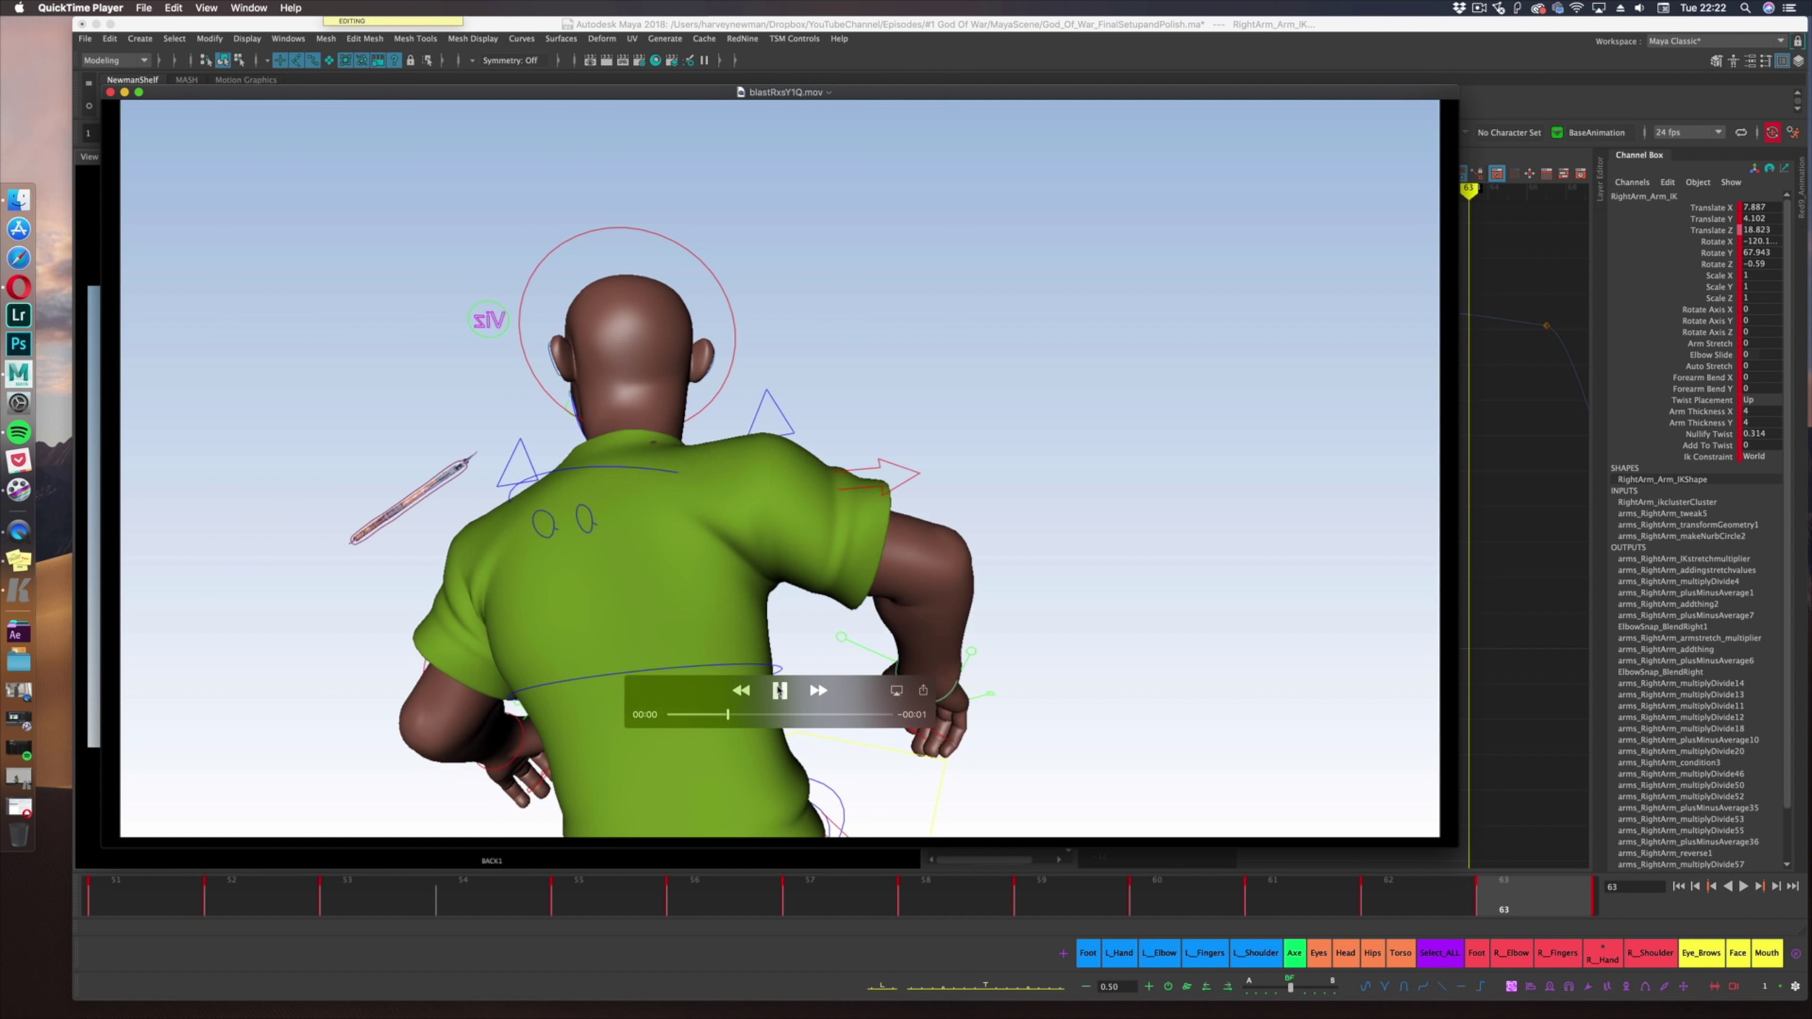
click(780, 690)
click(781, 691)
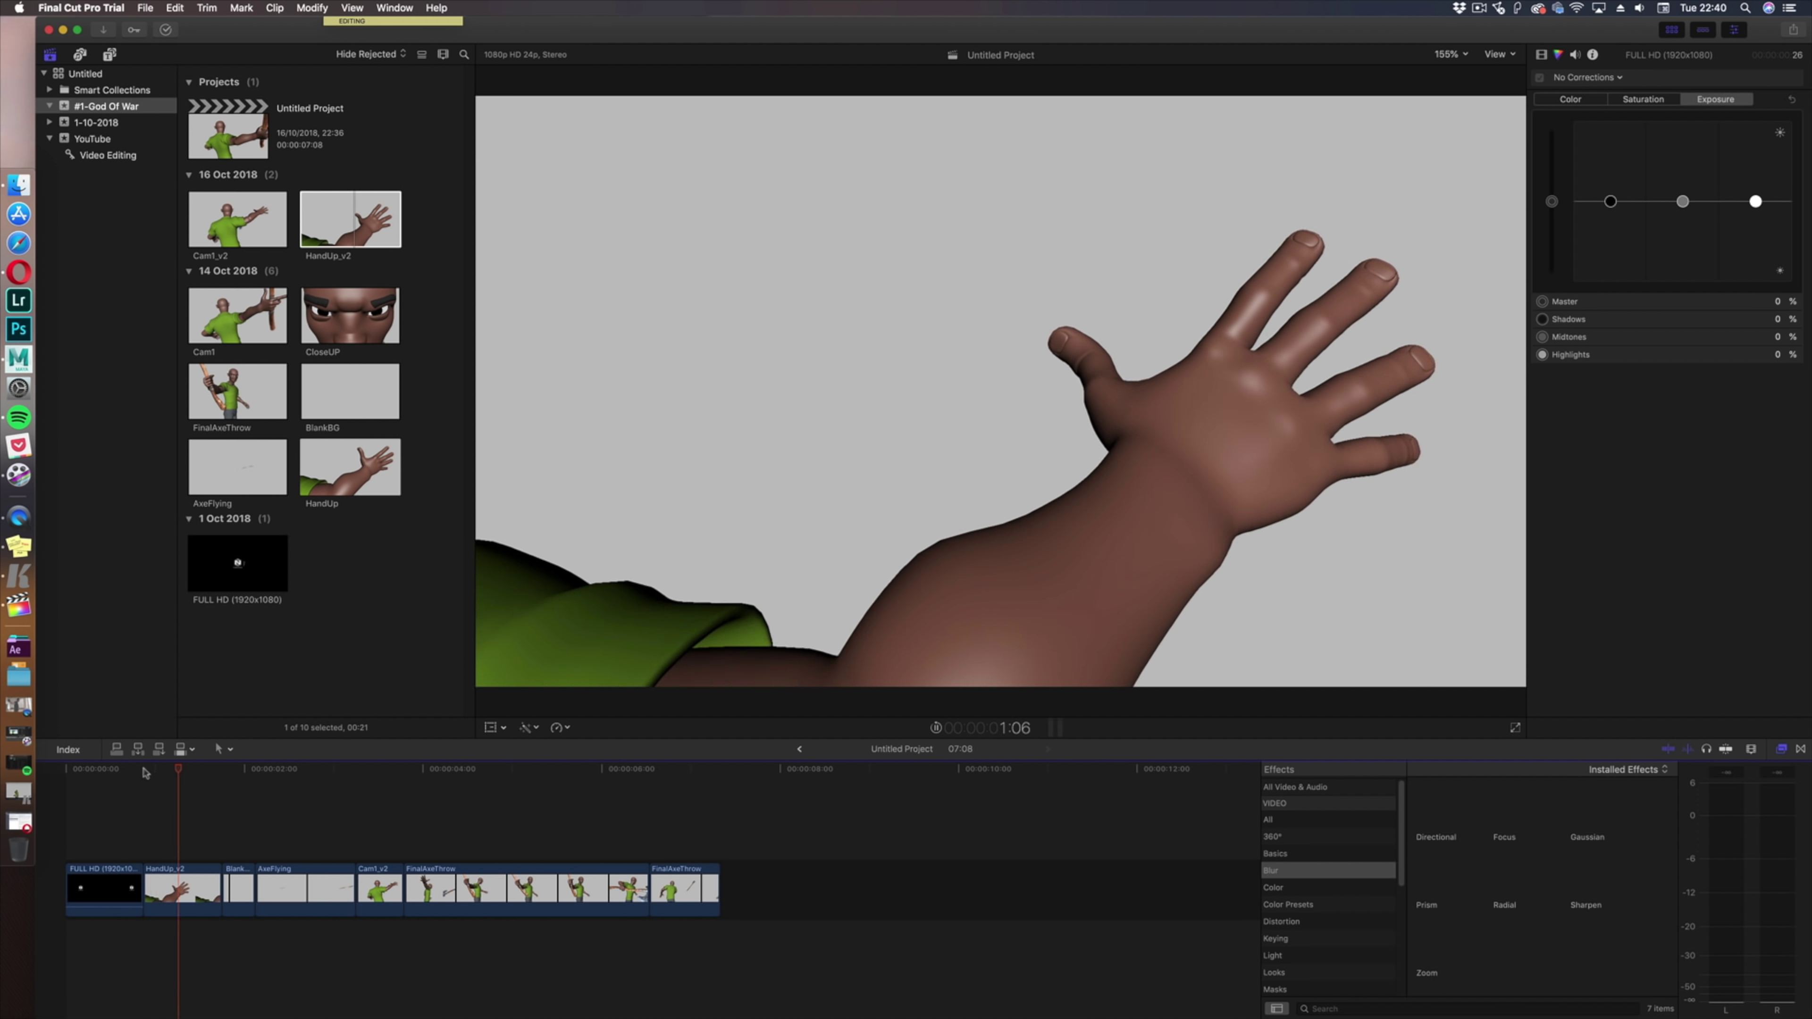
Review the edited shots in Final Cut Pro and examine the editing and animation to-do items in the sticky note.
click(312, 770)
double_click(372, 21)
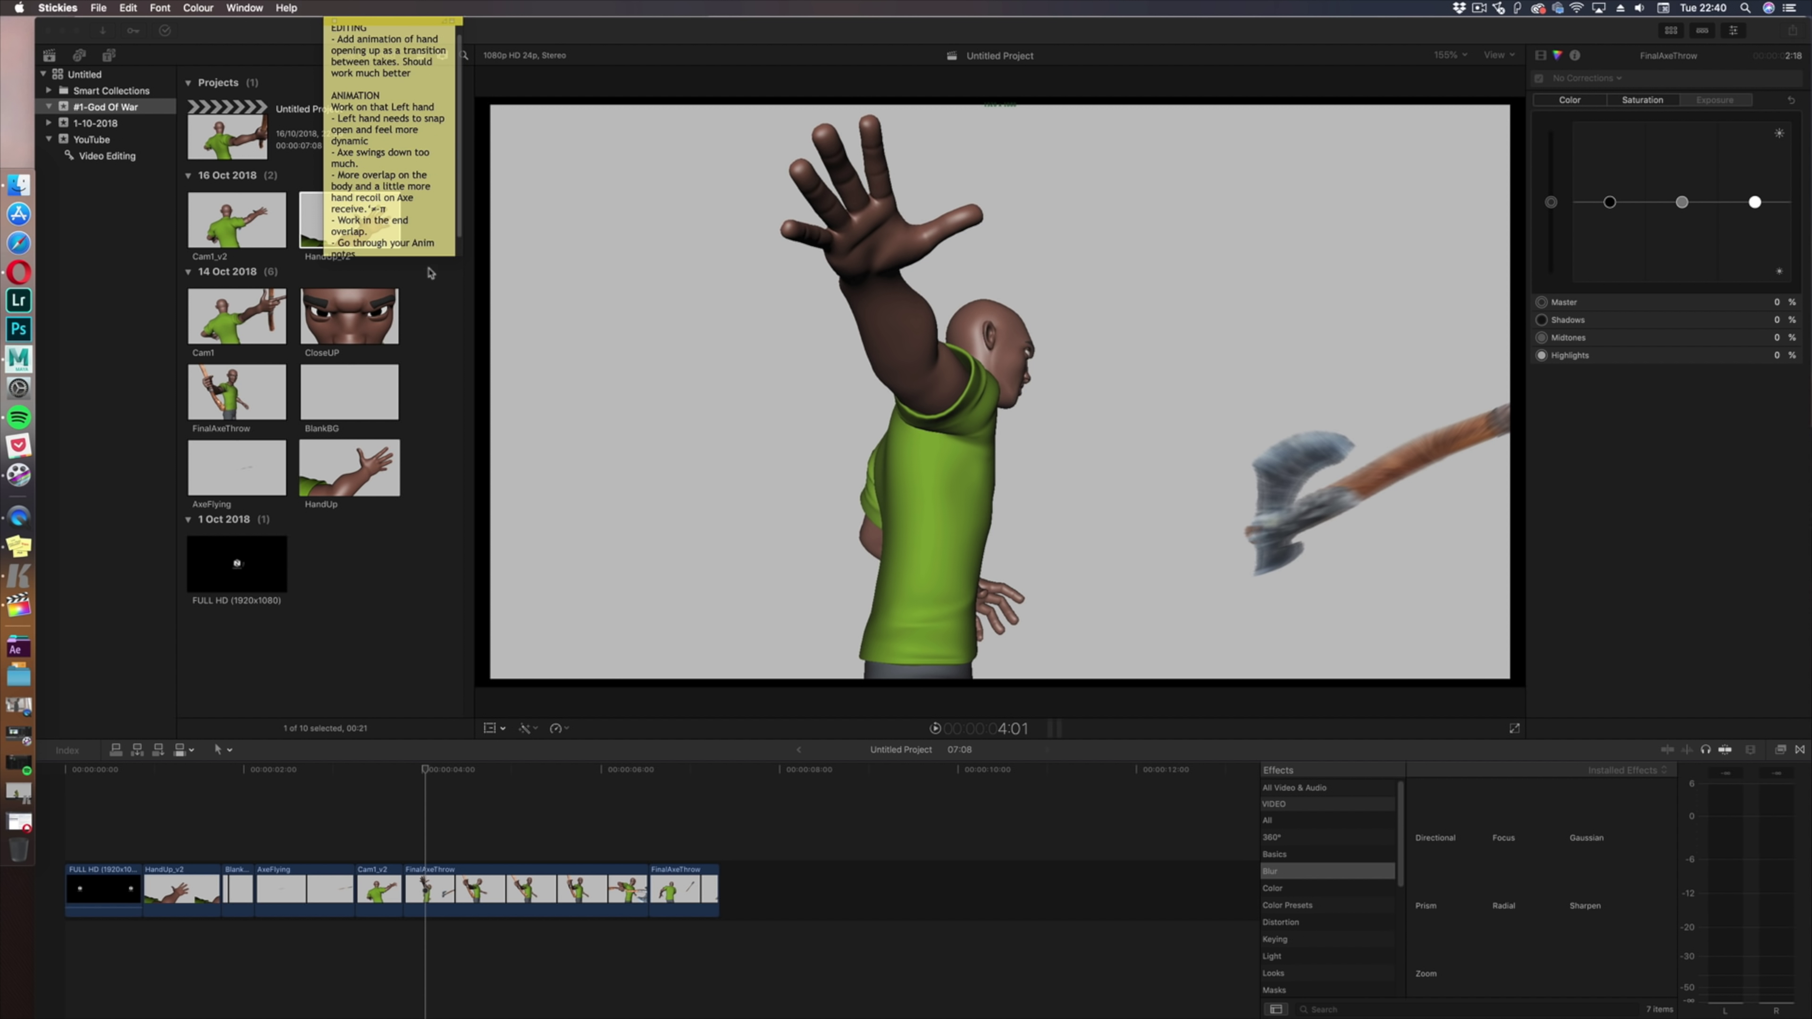
drag(465, 260, 458, 256)
double_click(422, 25)
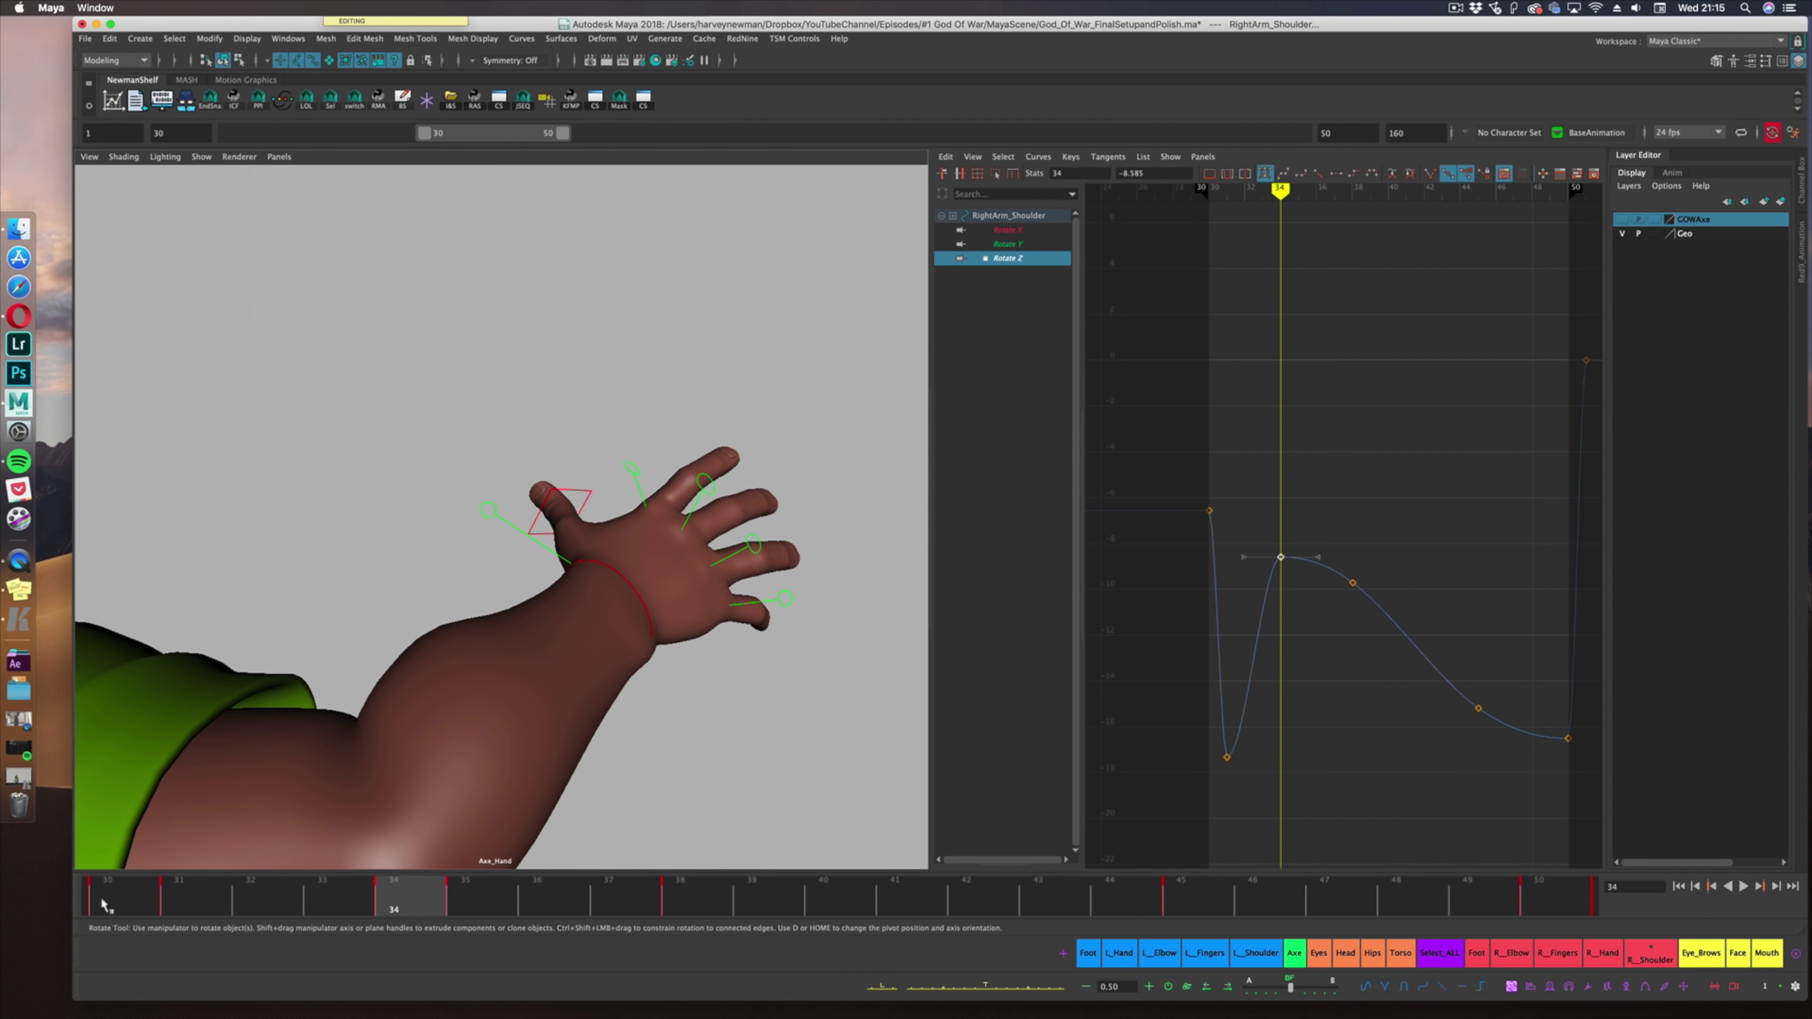
Reshape the RightArm_Shoulder Rotate Z curve in Maya by lowering the frame 34 key to about -11.43 and raising the frame 31 key.
drag(107, 907, 460, 907)
key(comma)
key(period)
middle_drag(1306, 611, 1306, 676)
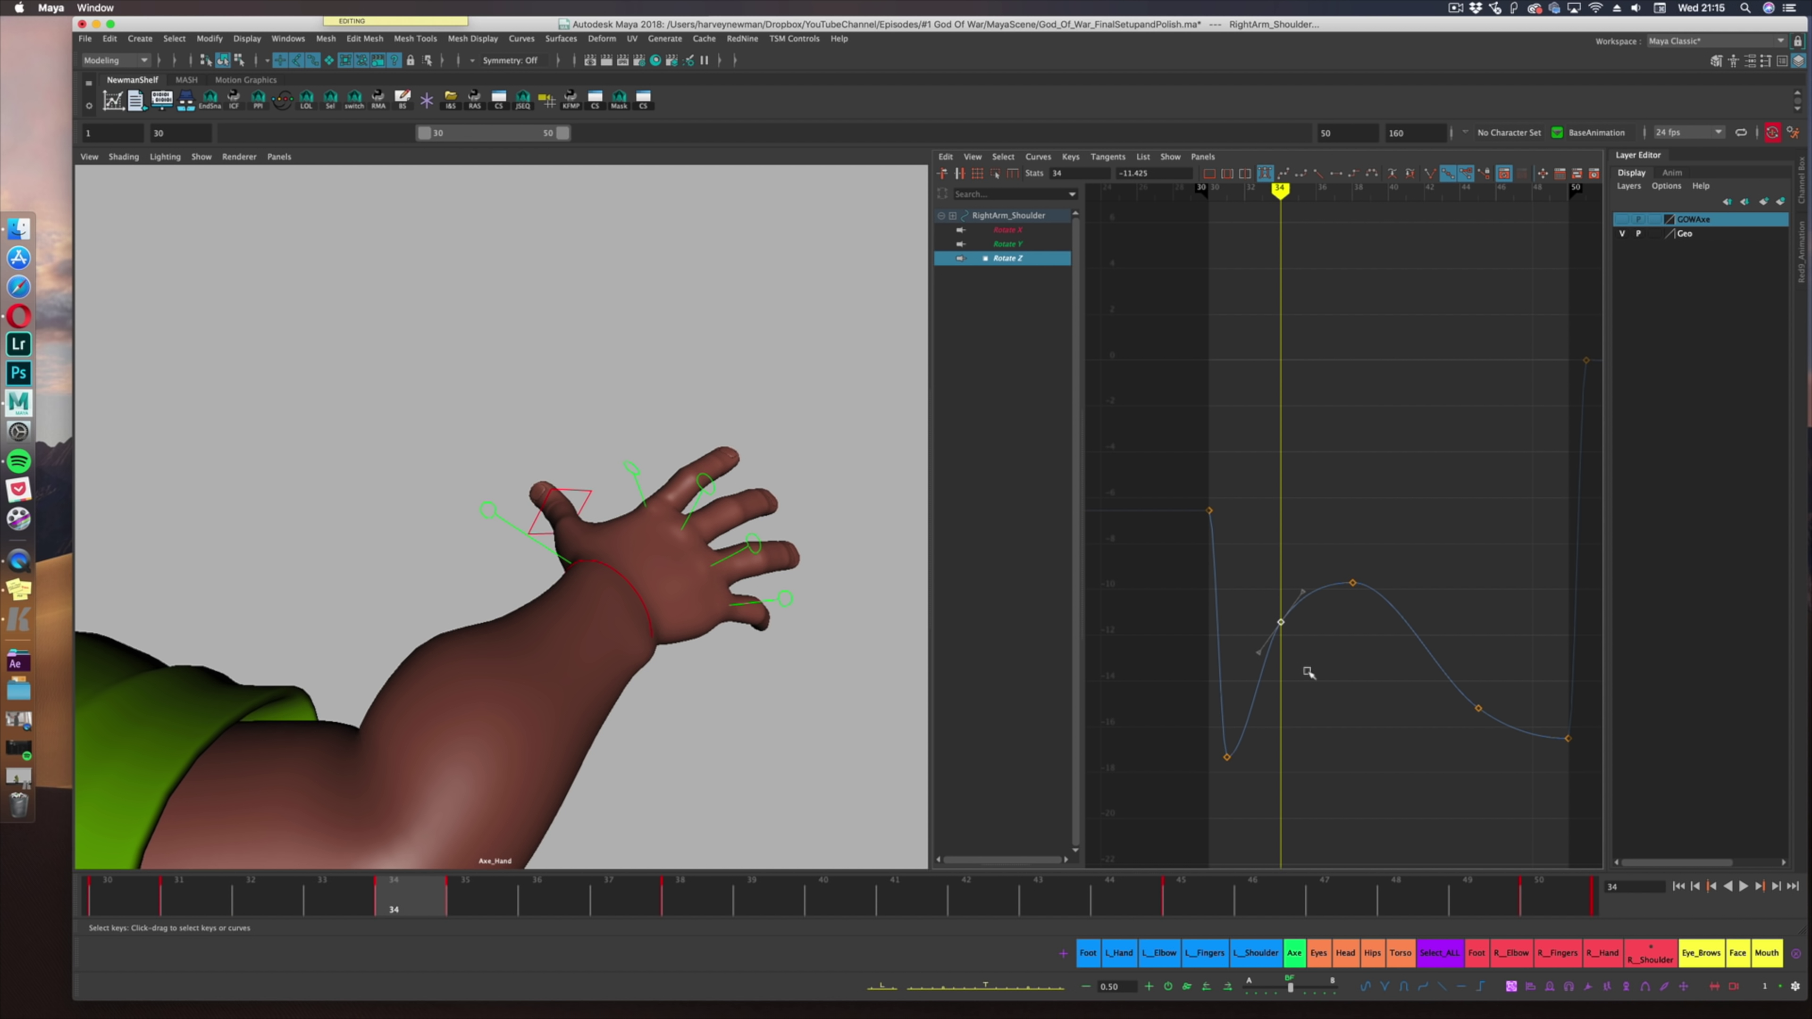
key(comma)
click(1227, 756)
middle_drag(1261, 830, 1261, 595)
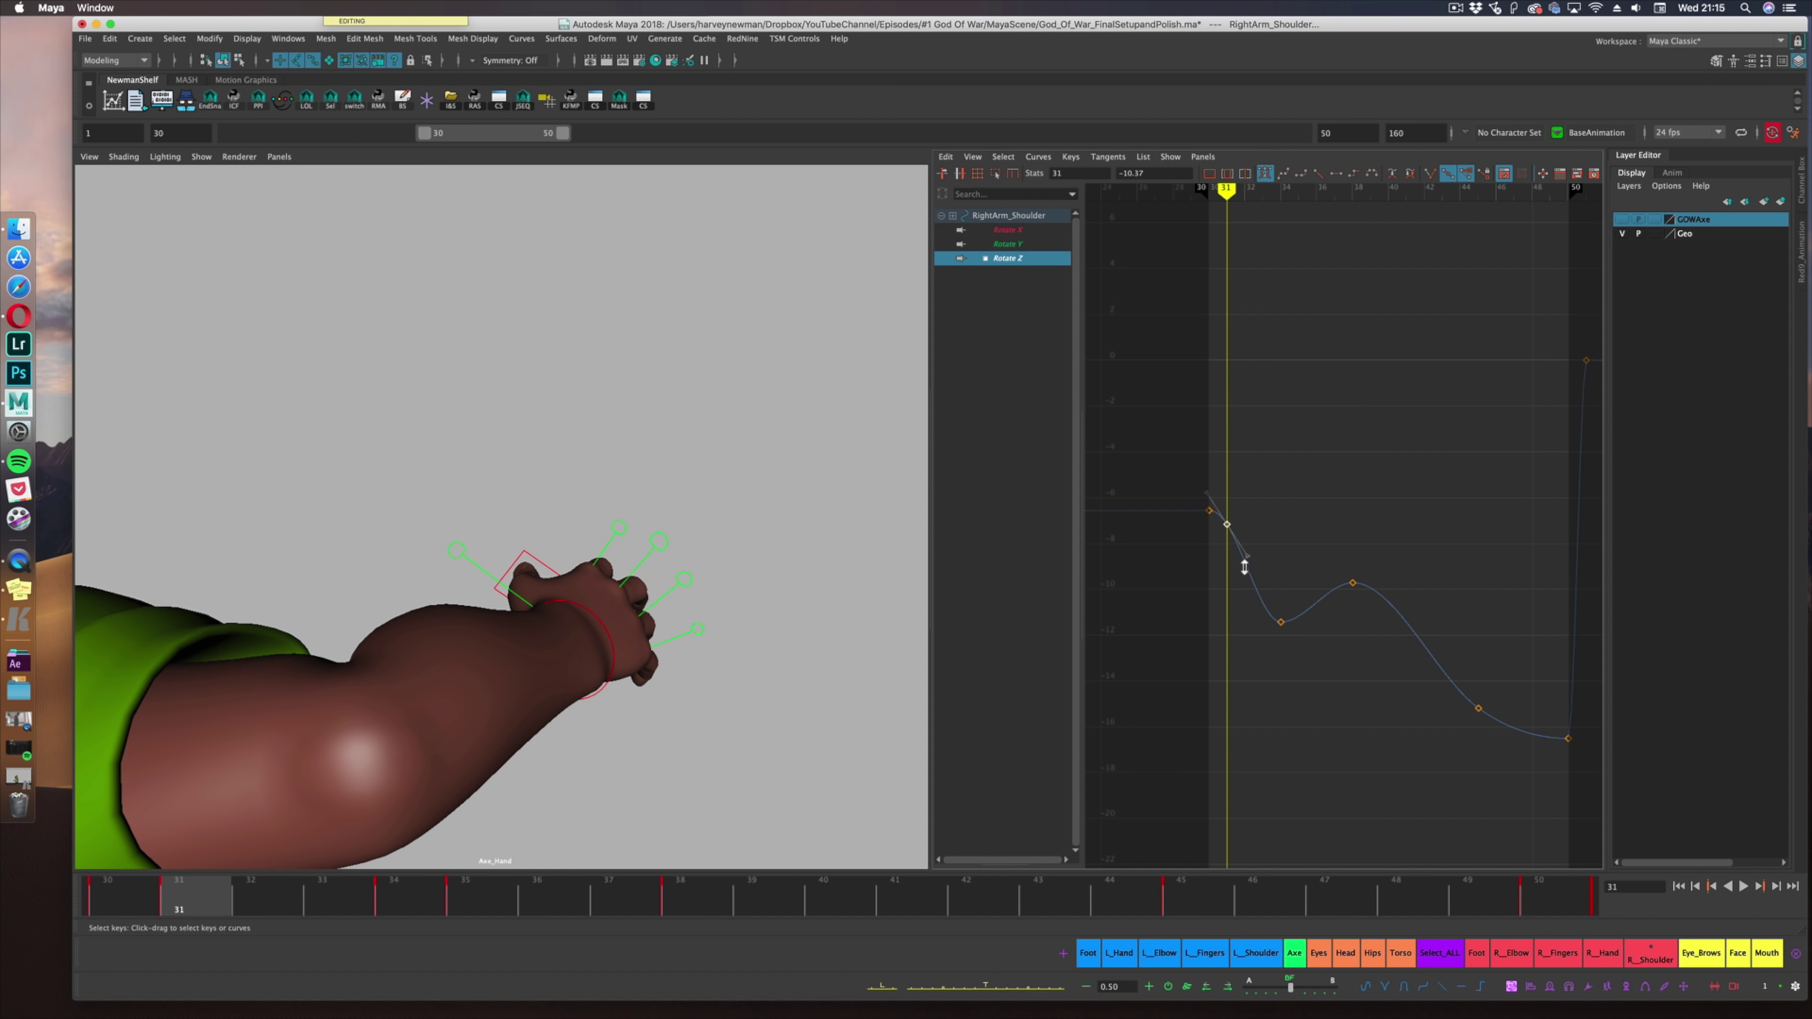
Lower the frame 38 and 45 keys of the shoulder's Rotate Z curve to level its end and play back the motion.
key(period)
key(period)
click(1353, 583)
middle_drag(1436, 554, 1436, 696)
key(period)
click(1478, 709)
middle_drag(1498, 776, 1498, 795)
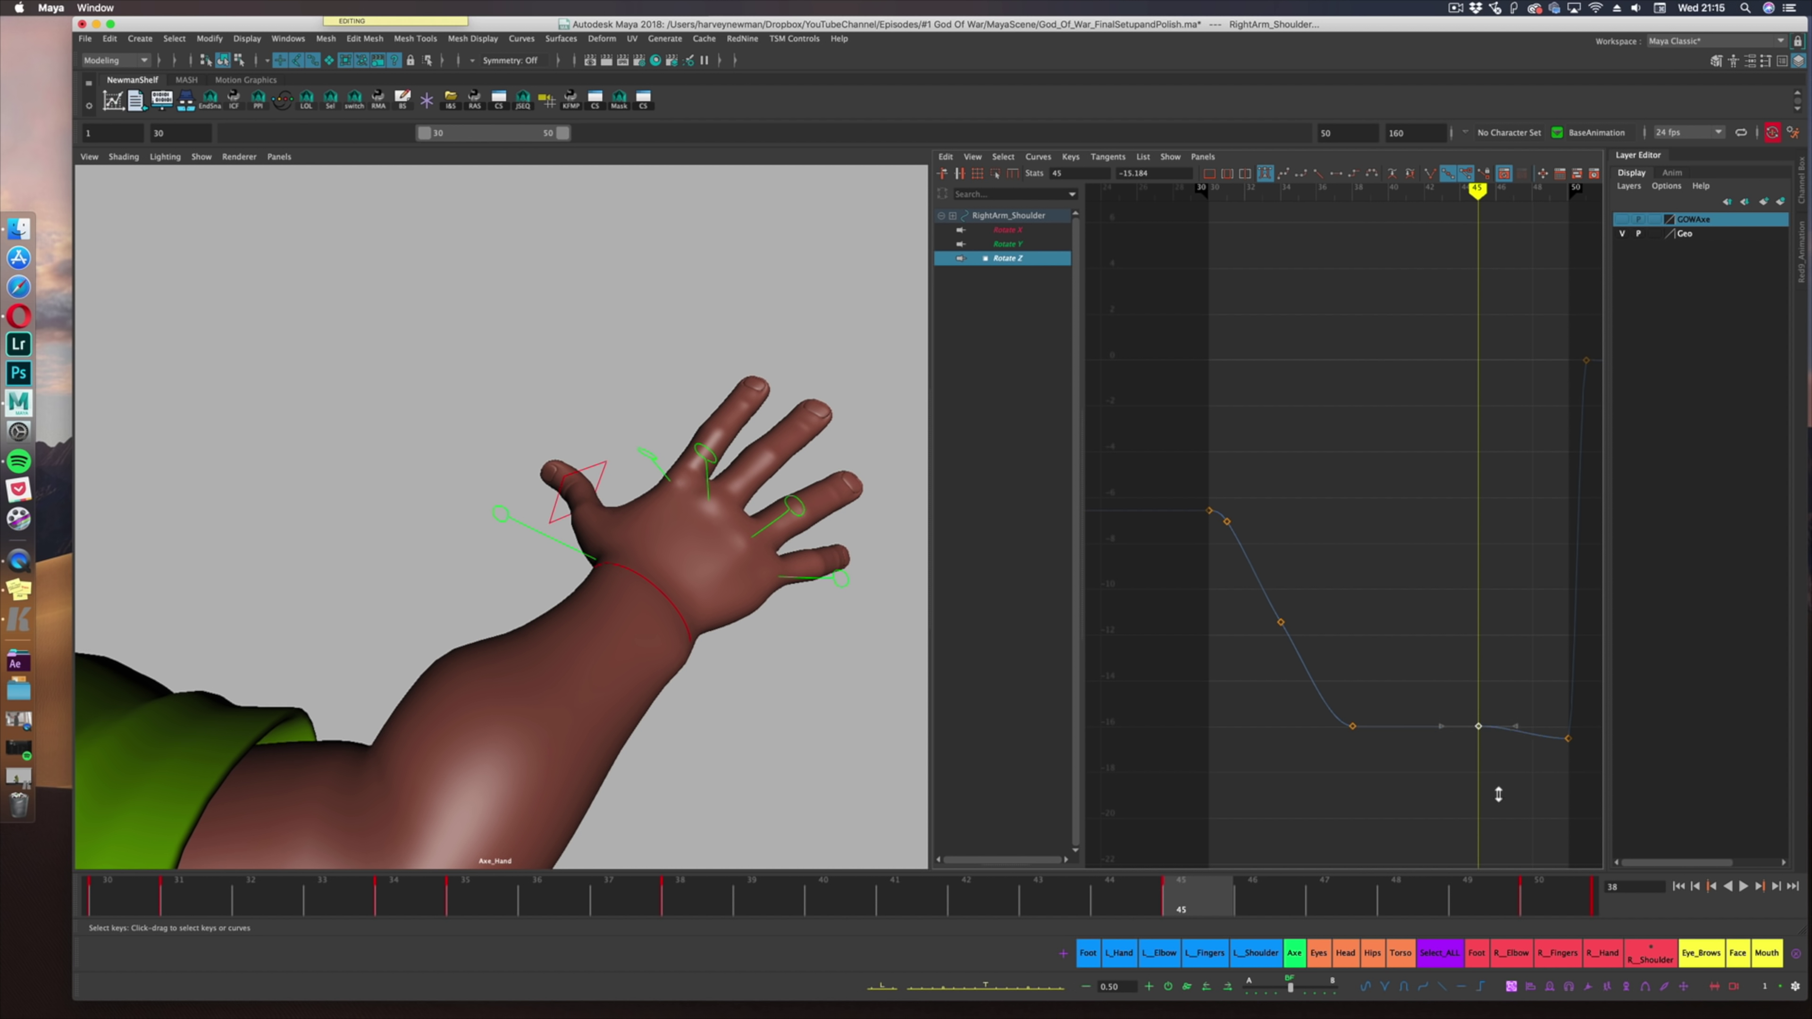
key(alt+v)
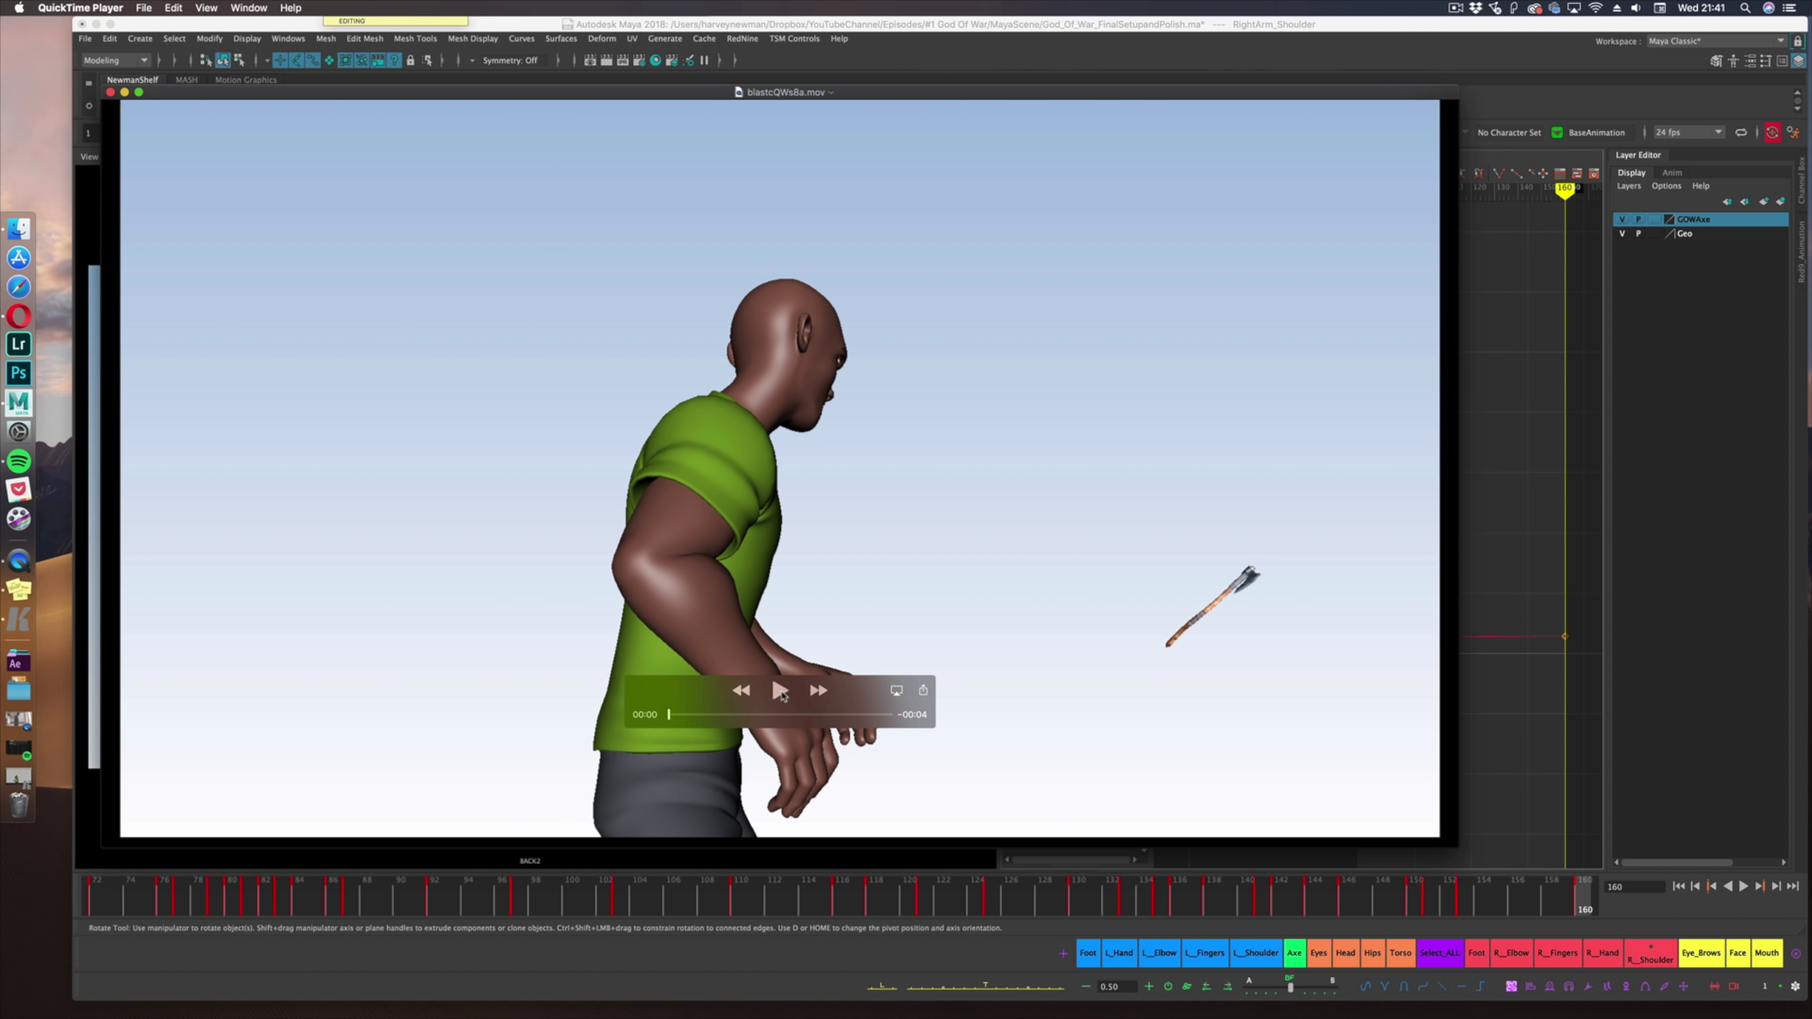
Play the blastcQWo8a.mov playblast and examine the axe catch and the body motion.
click(781, 691)
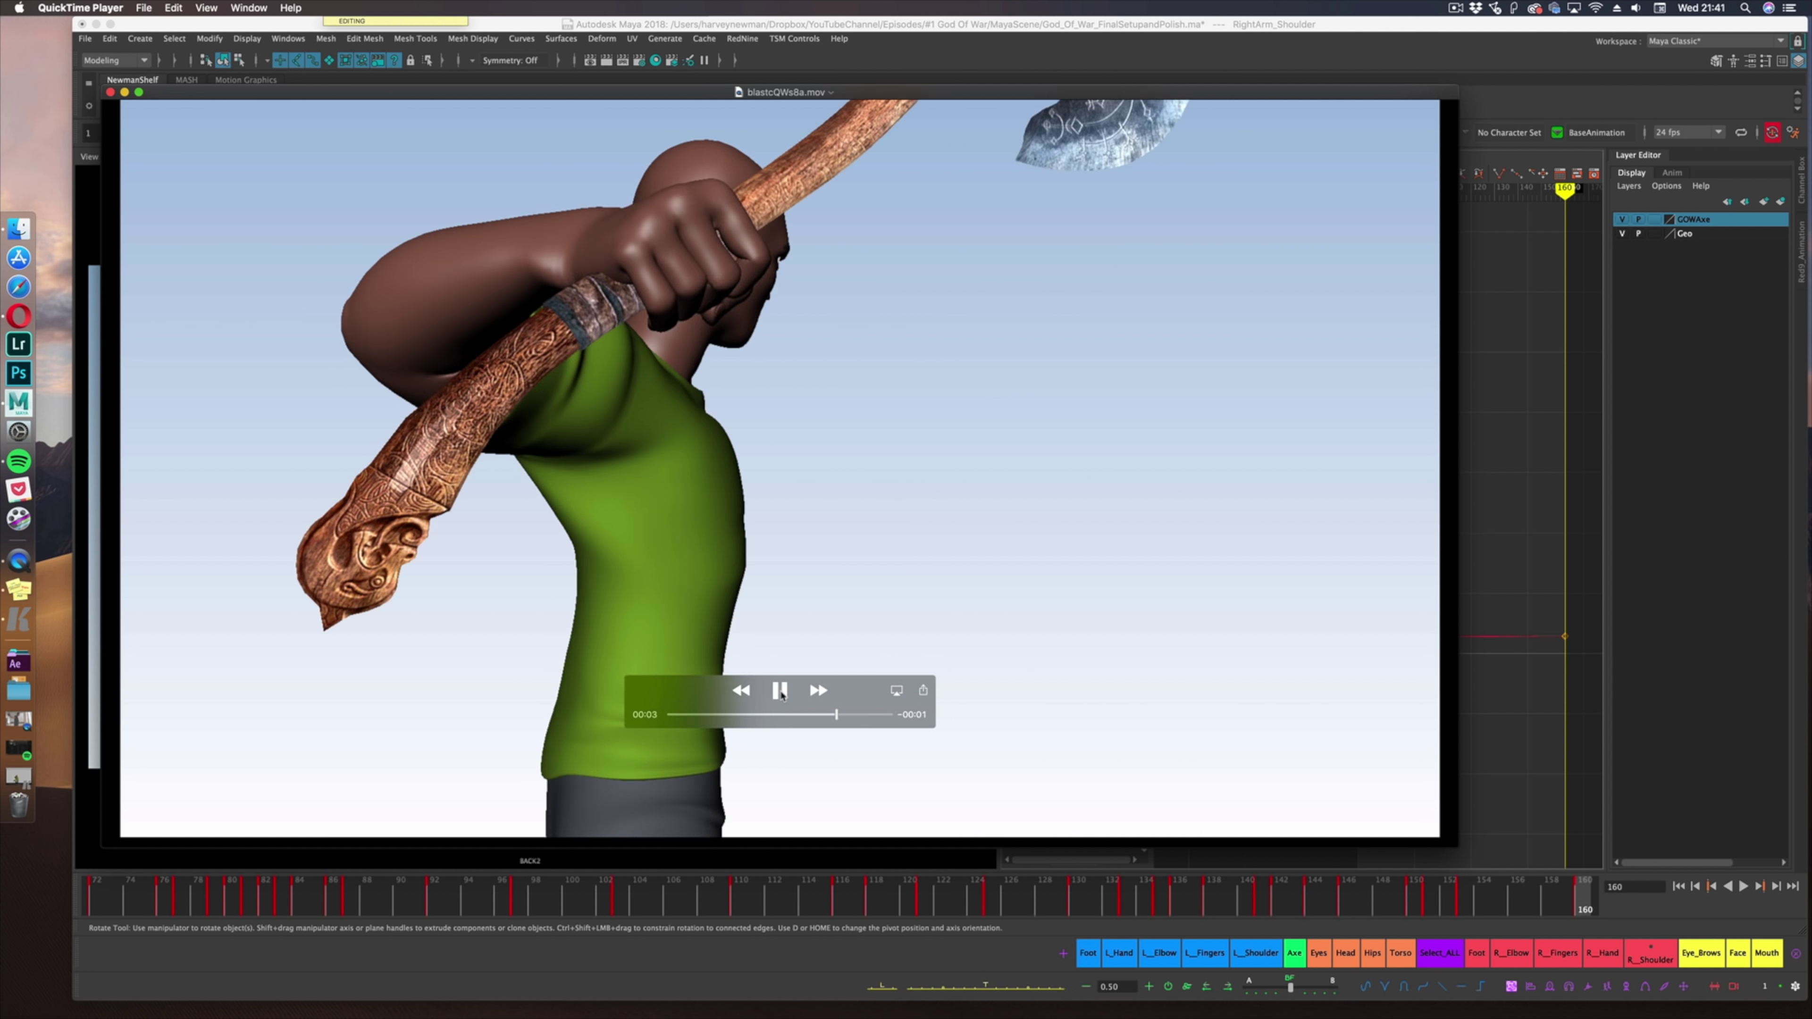
click(779, 690)
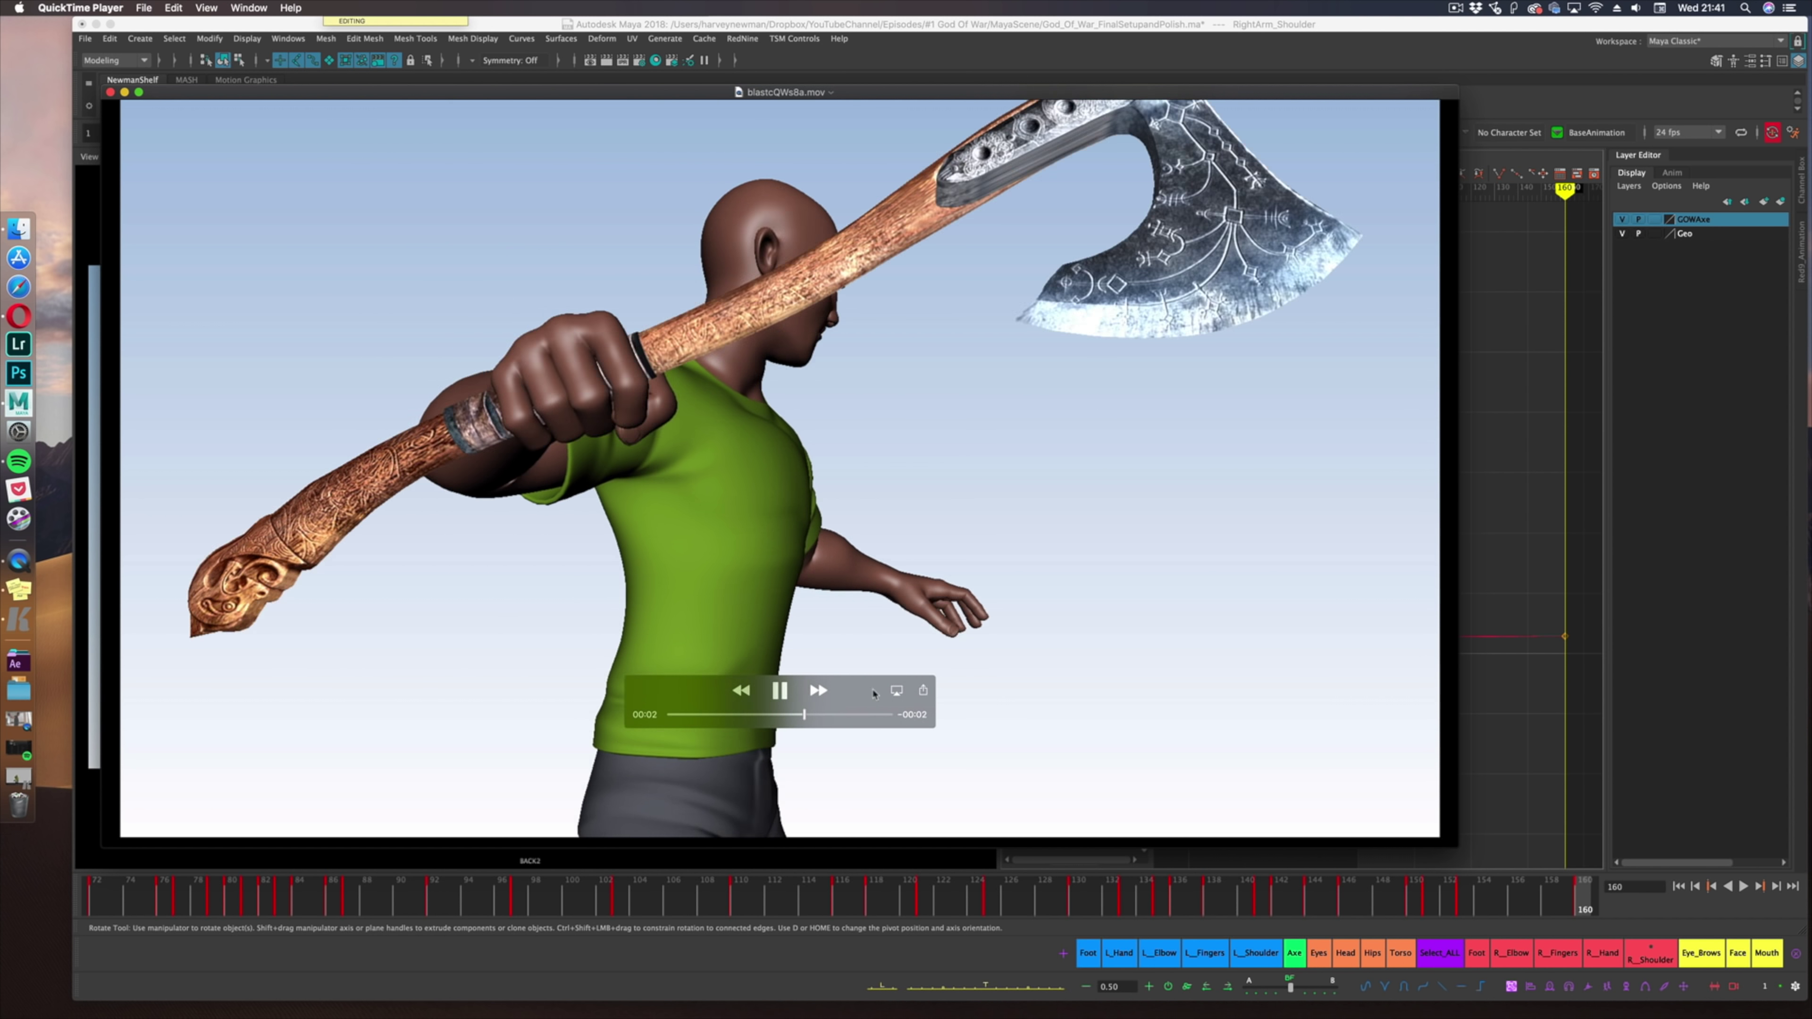
drag(815, 683, 1237, 771)
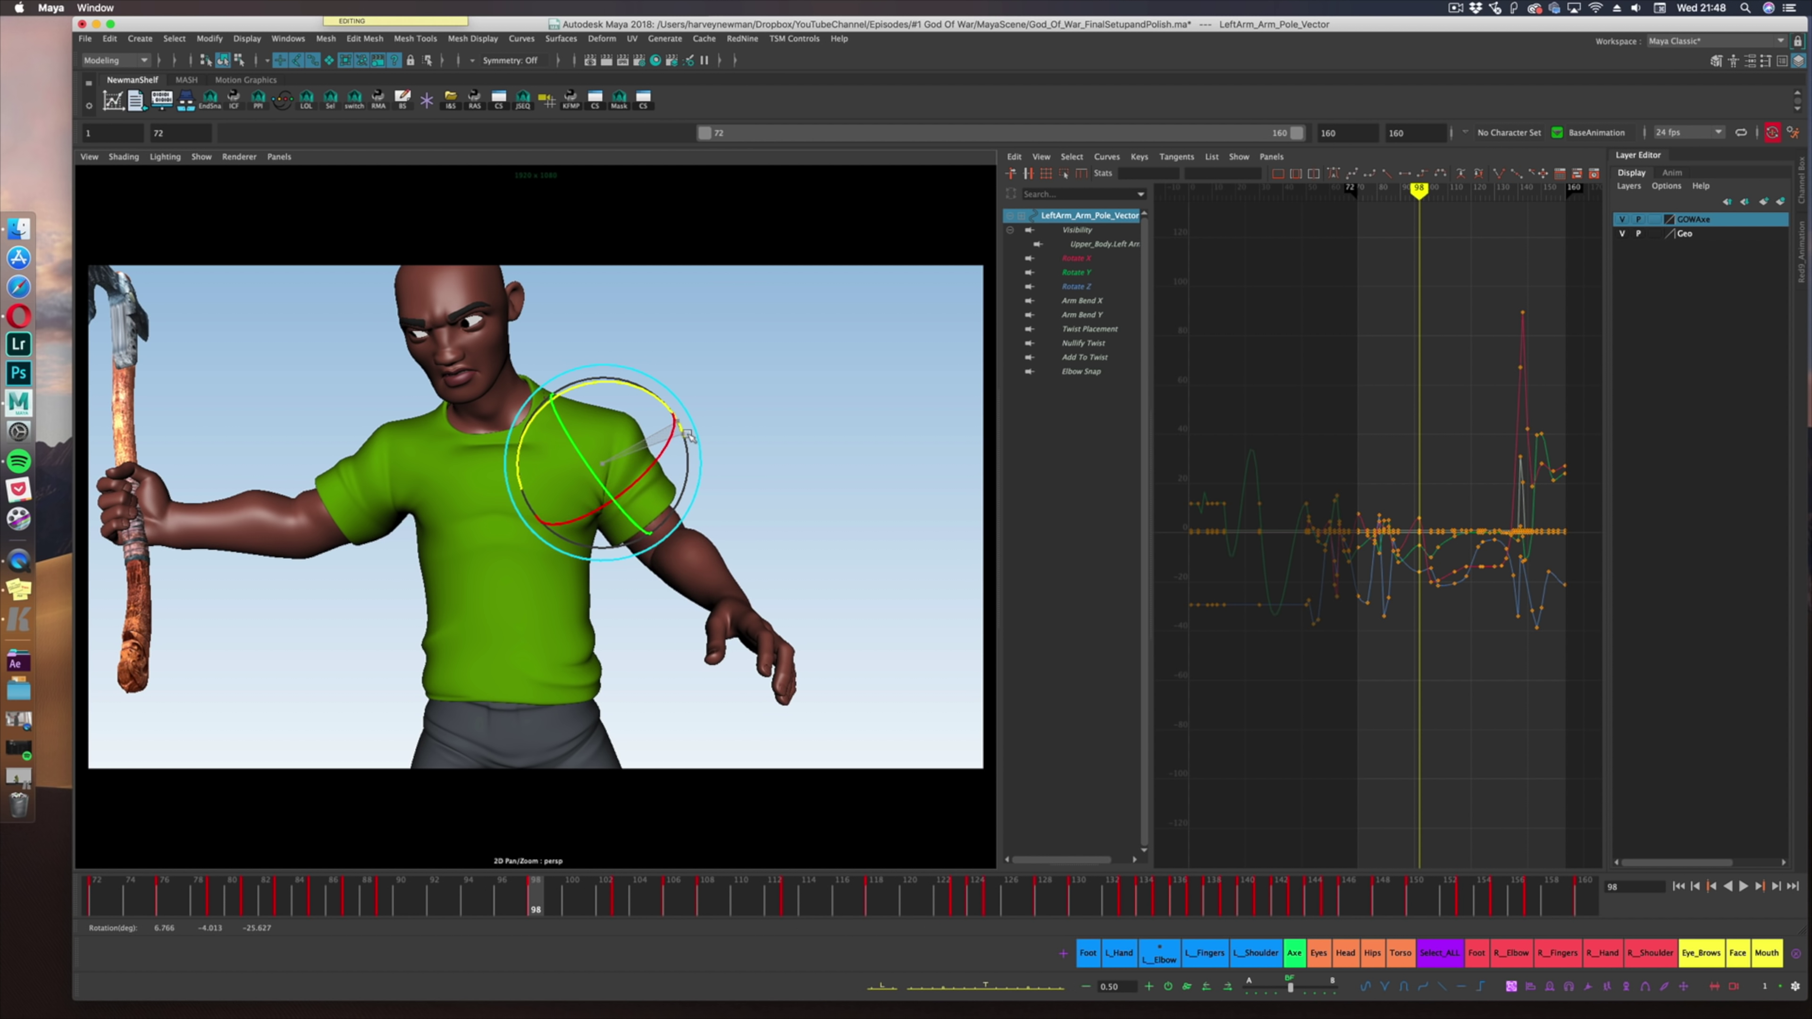
Rotate LeftArm_Arm_Pole_Vector at frame 106 to adjust the left elbow and play back the motion.
key(period)
drag(523, 456, 534, 484)
key(alt+v)
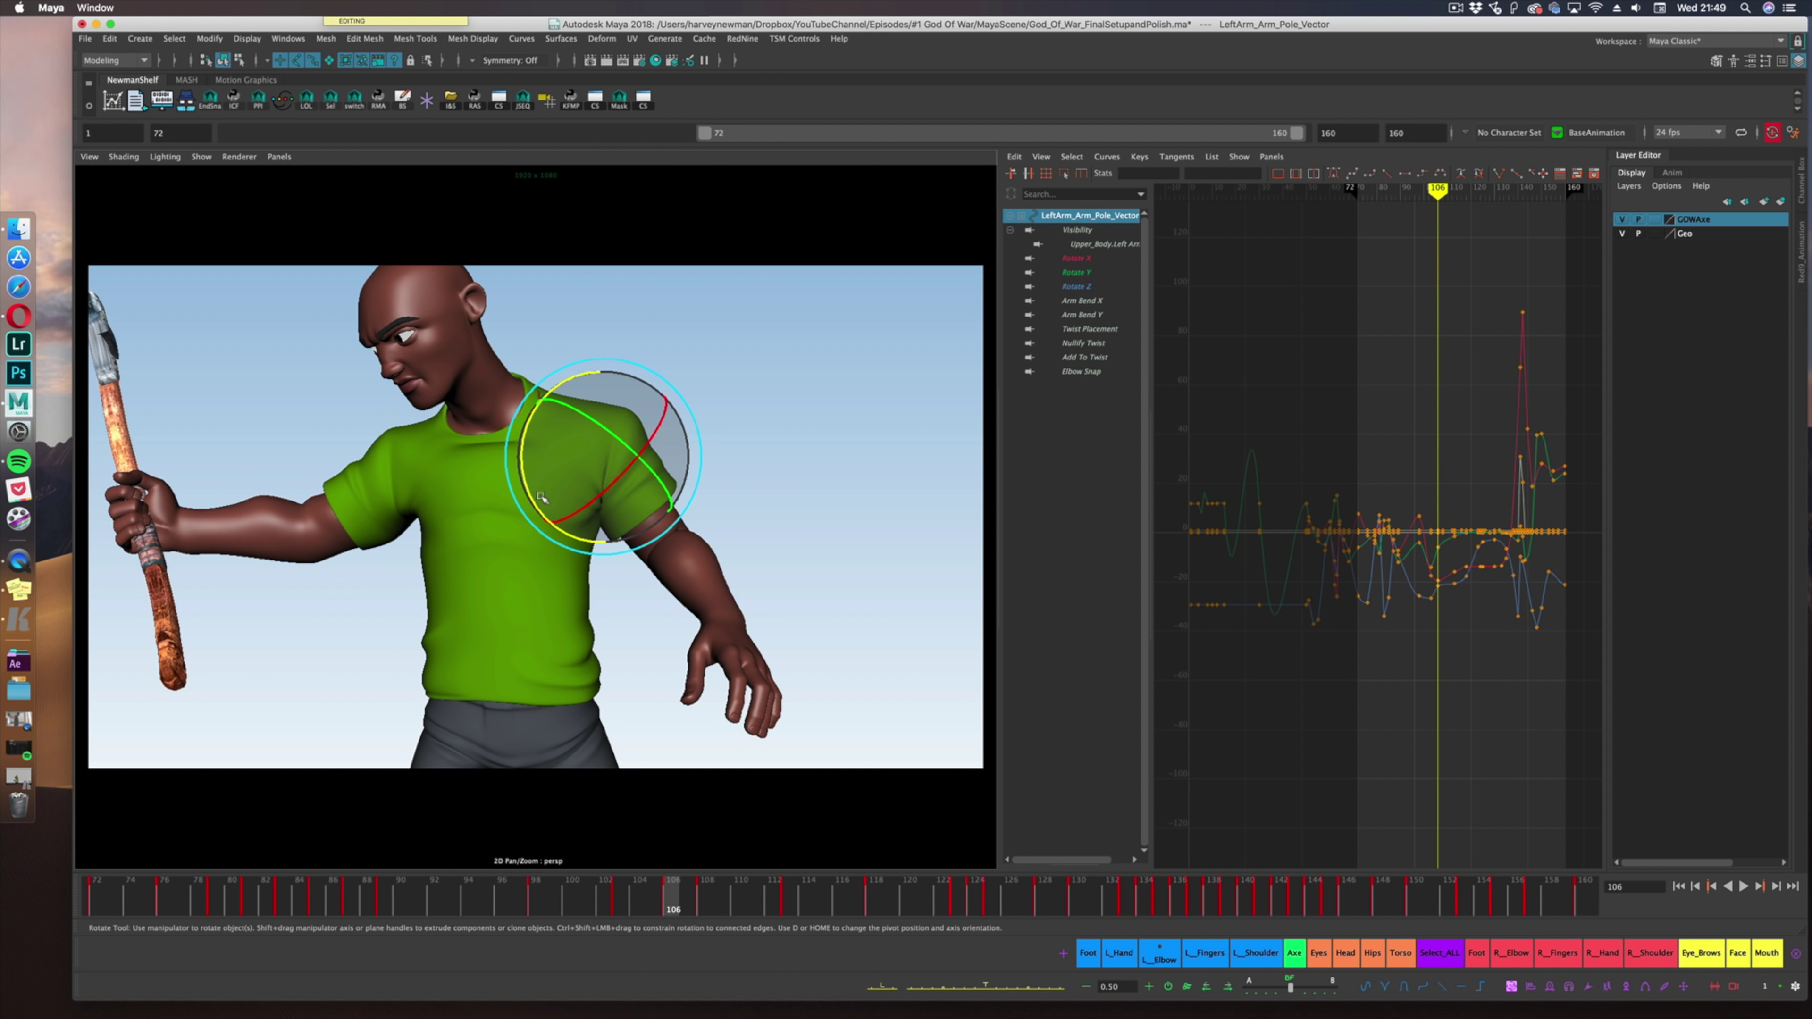
Refine the LeftArm_Arm_IK hand rotation frame by frame between frames 83 and 87, with about -0.84, -107.72 and -25.41 at frame 84.
drag(205, 907, 232, 902)
click(645, 667)
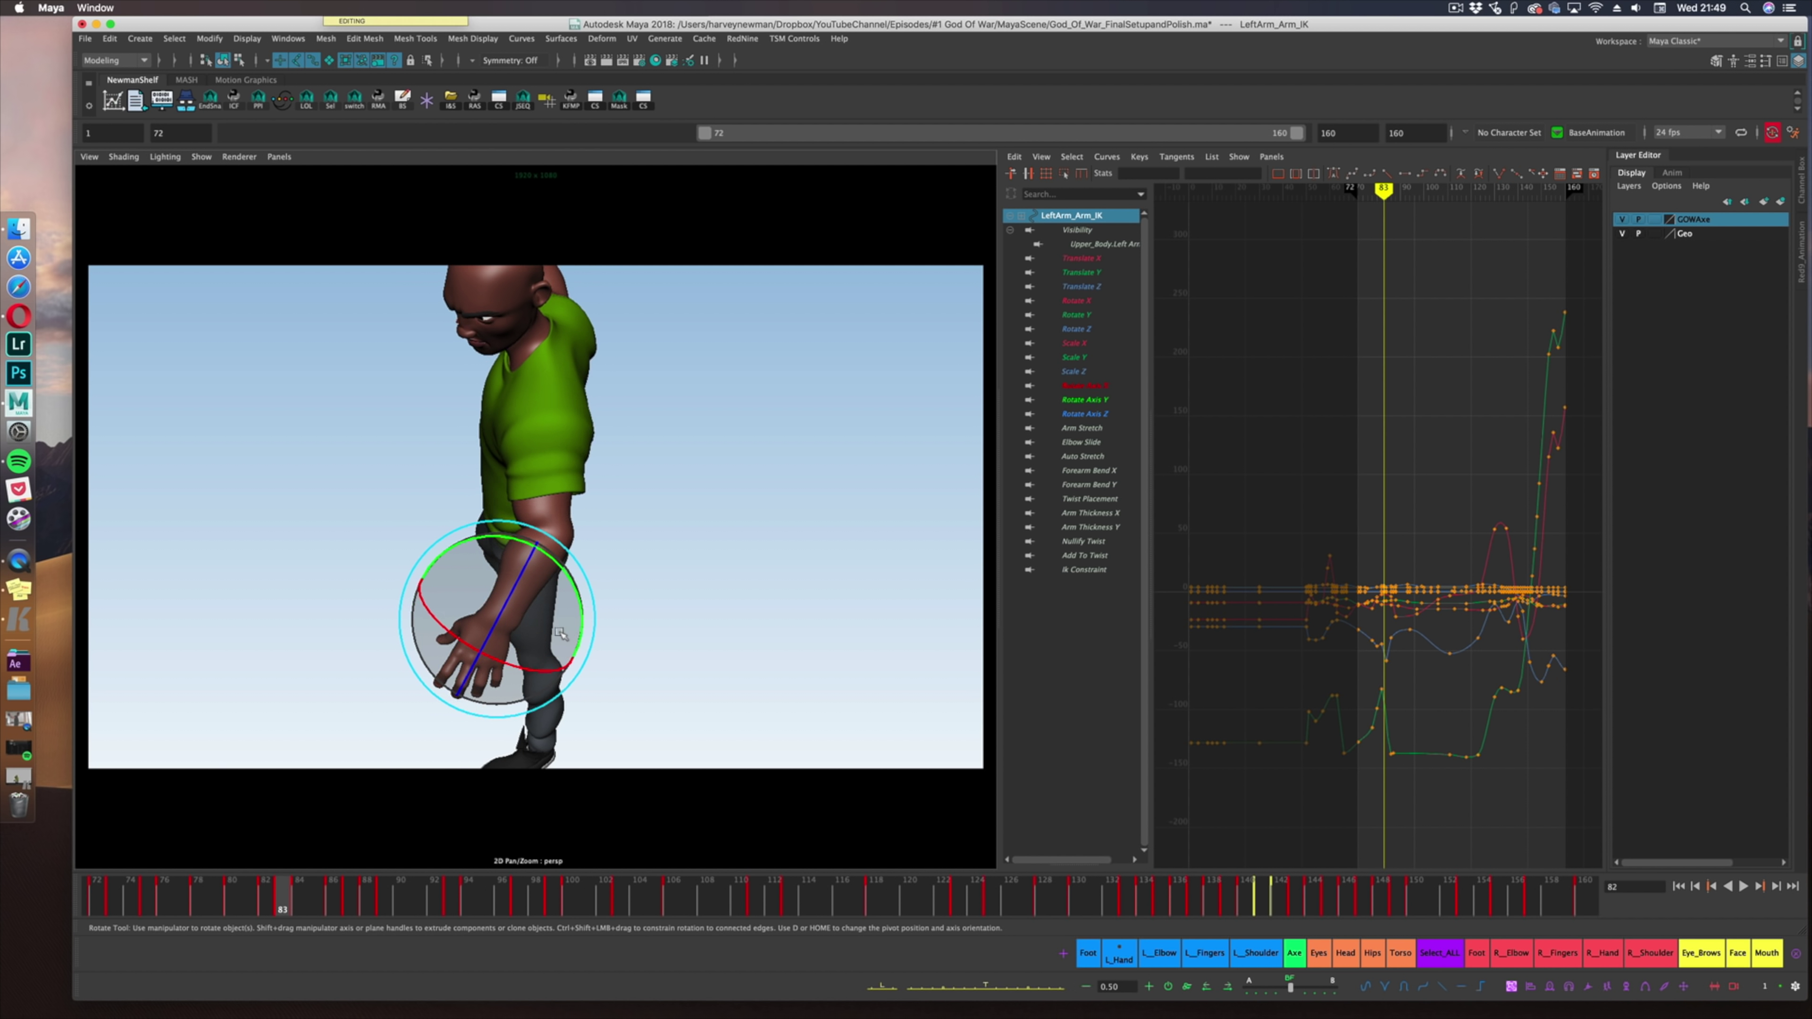
mouse_move(561, 633)
alt+mouse_down()
mouse_move(599, 639)
mouse_move(572, 625)
alt+mouse_up()
key(alt+period)
key(alt+period)
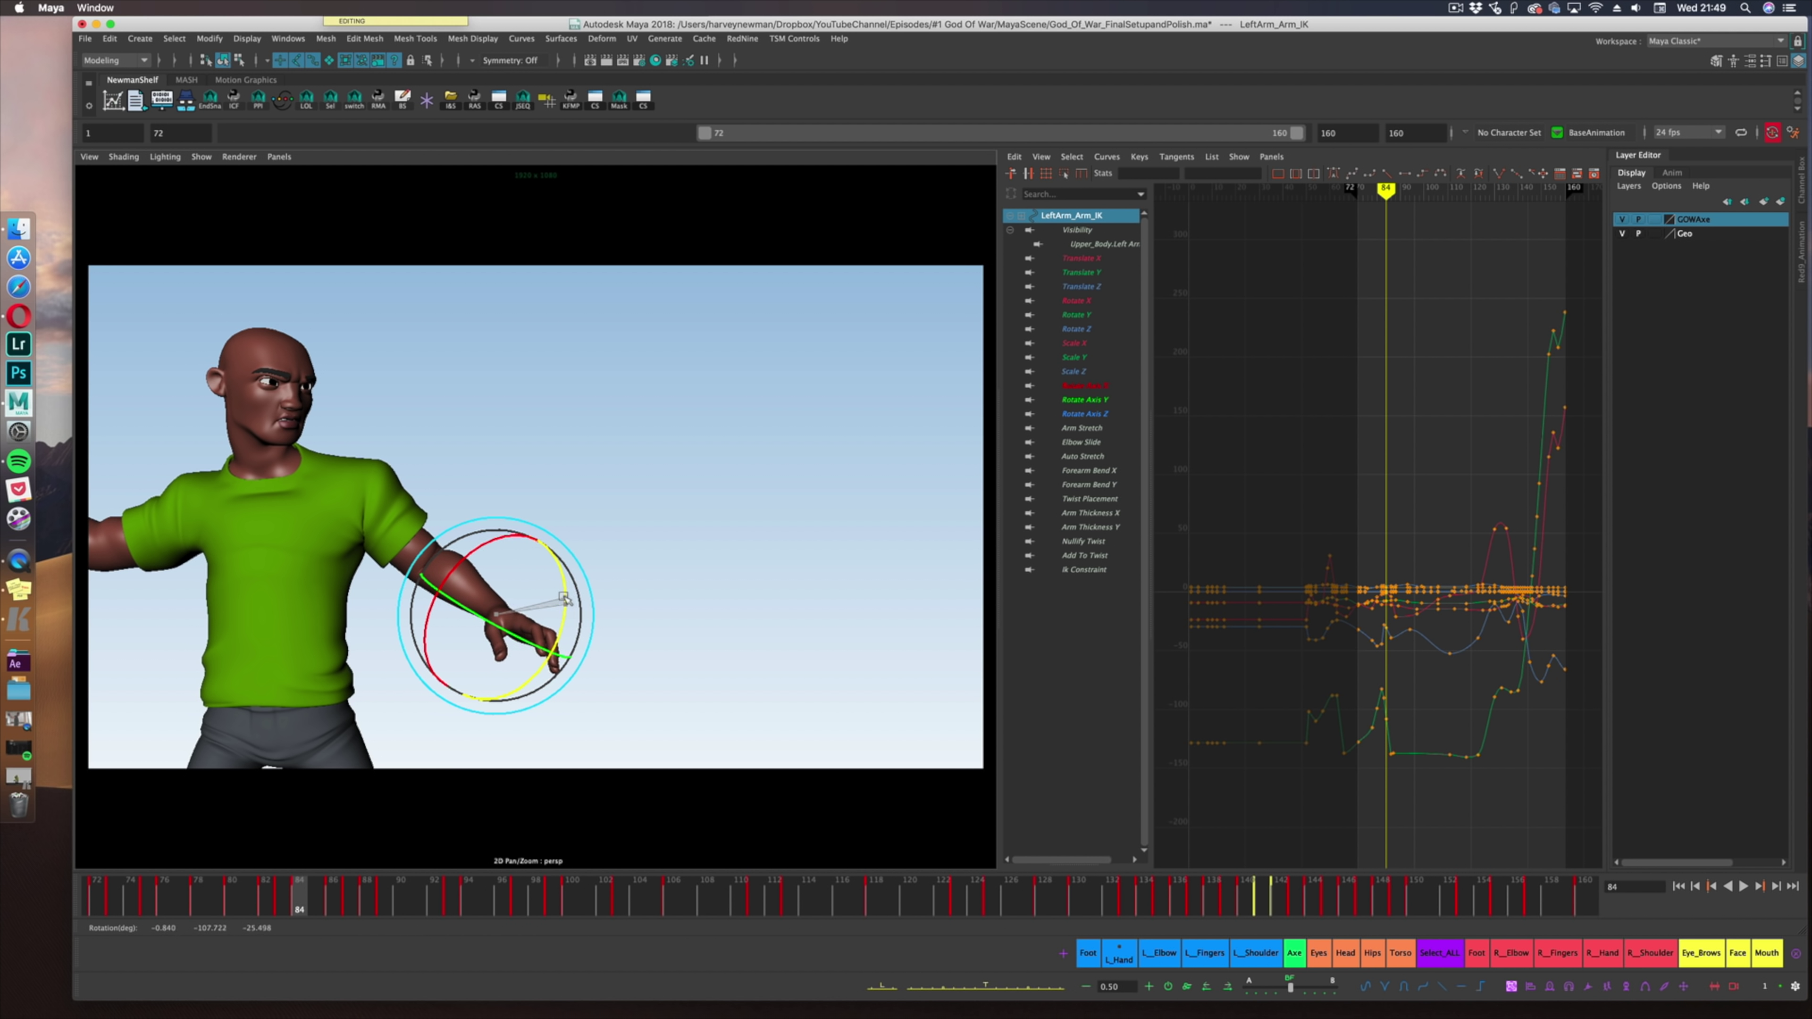
key(alt+period)
key(alt+period)
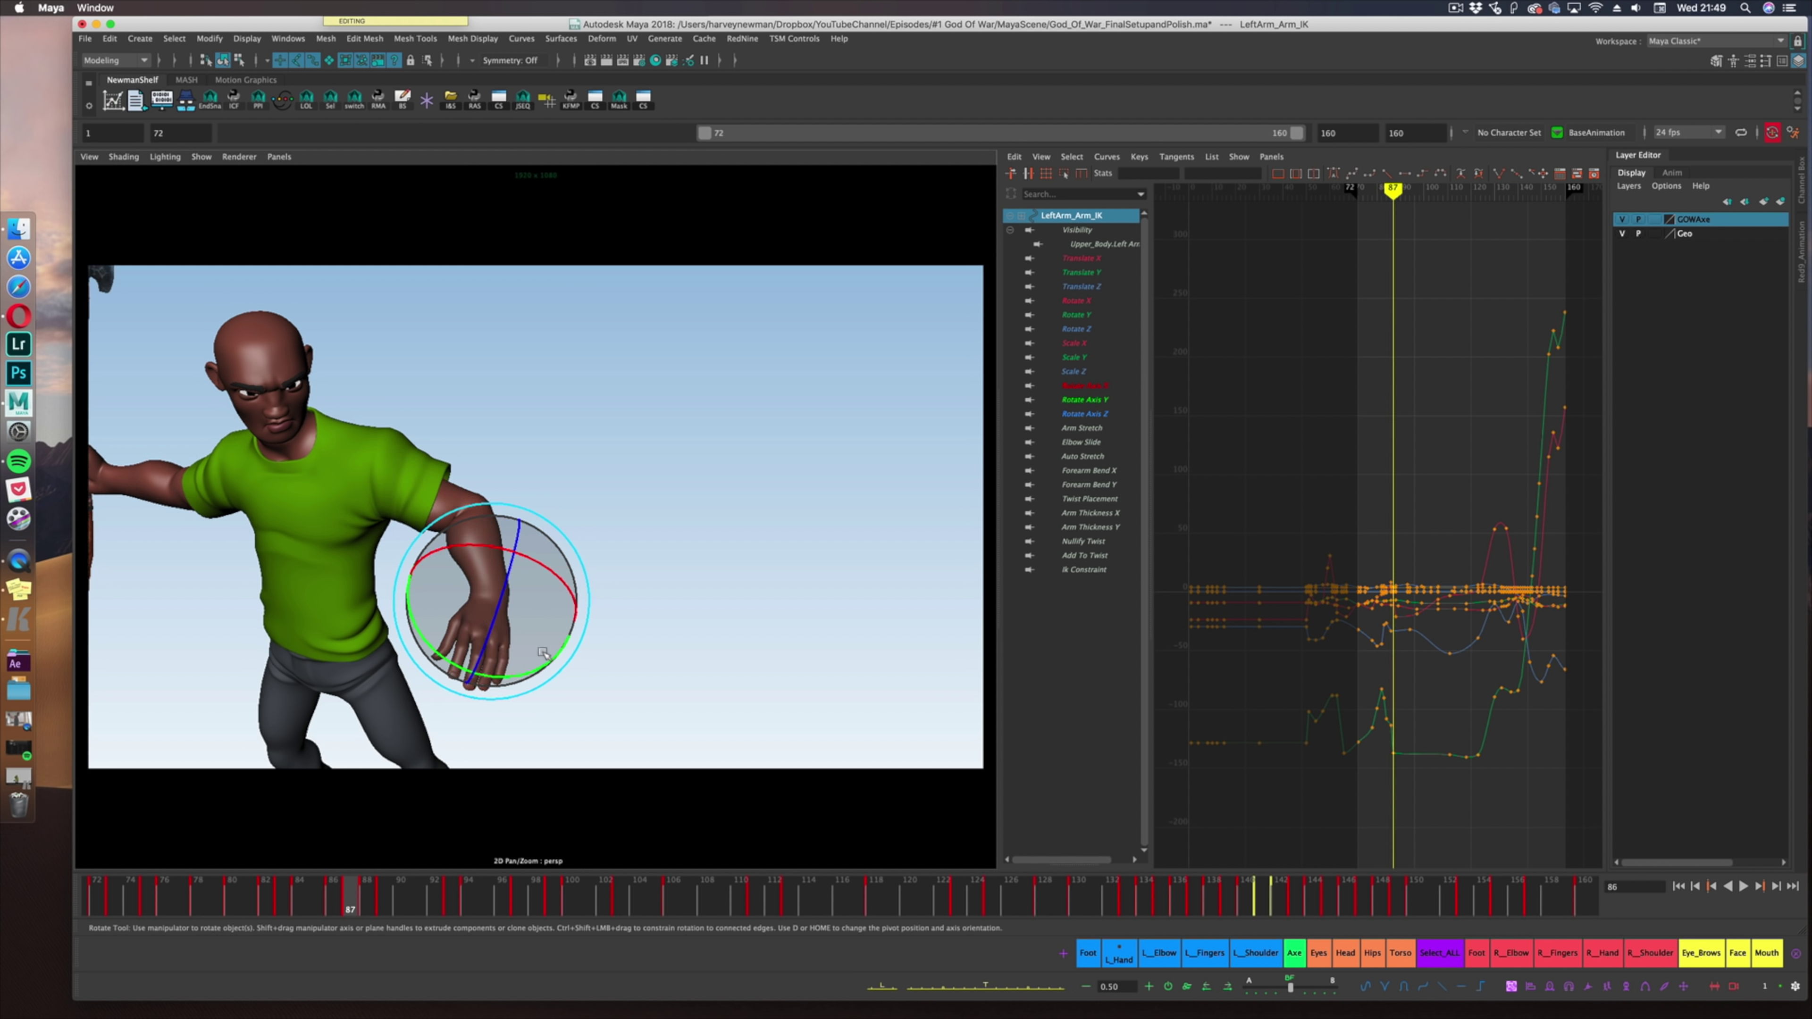
key(alt+period)
key(alt+period)
key(alt+period)
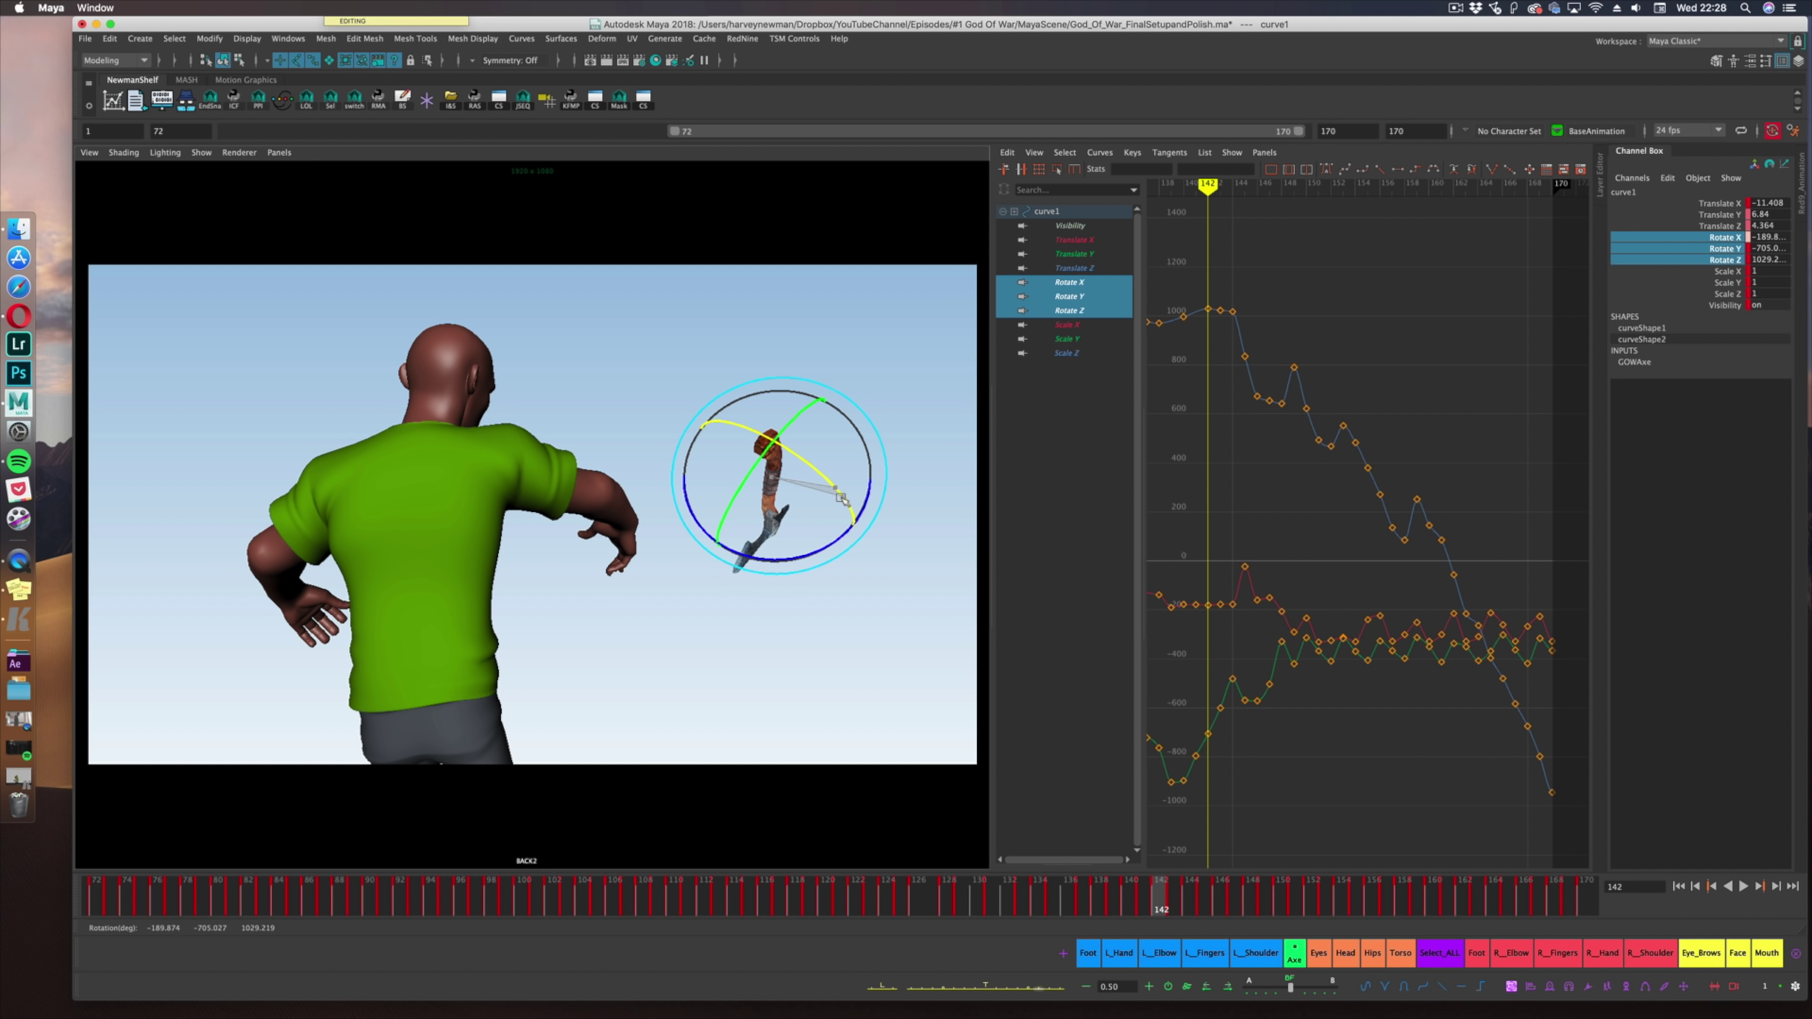
Rotate the axe's curve1 control to about -187.2 on X at frame 142, and adjust its rotation at frame 143.
key(alt+period)
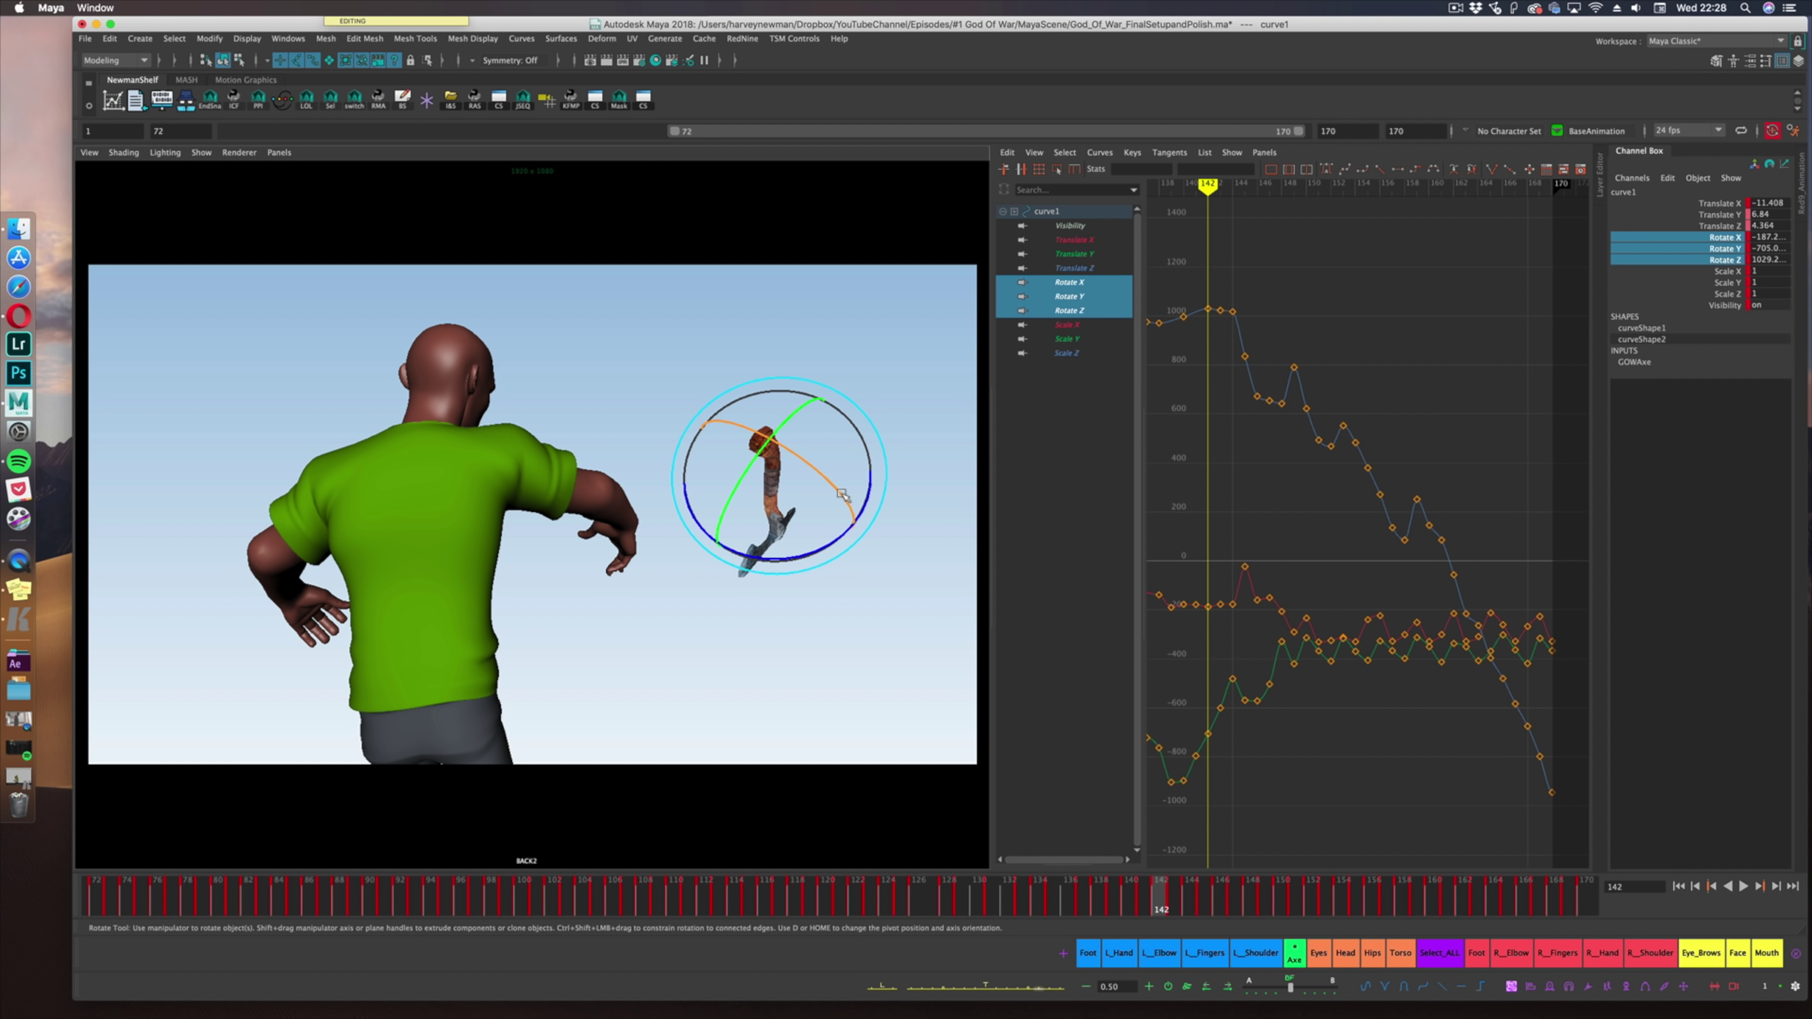
key(alt+period)
key(alt+period)
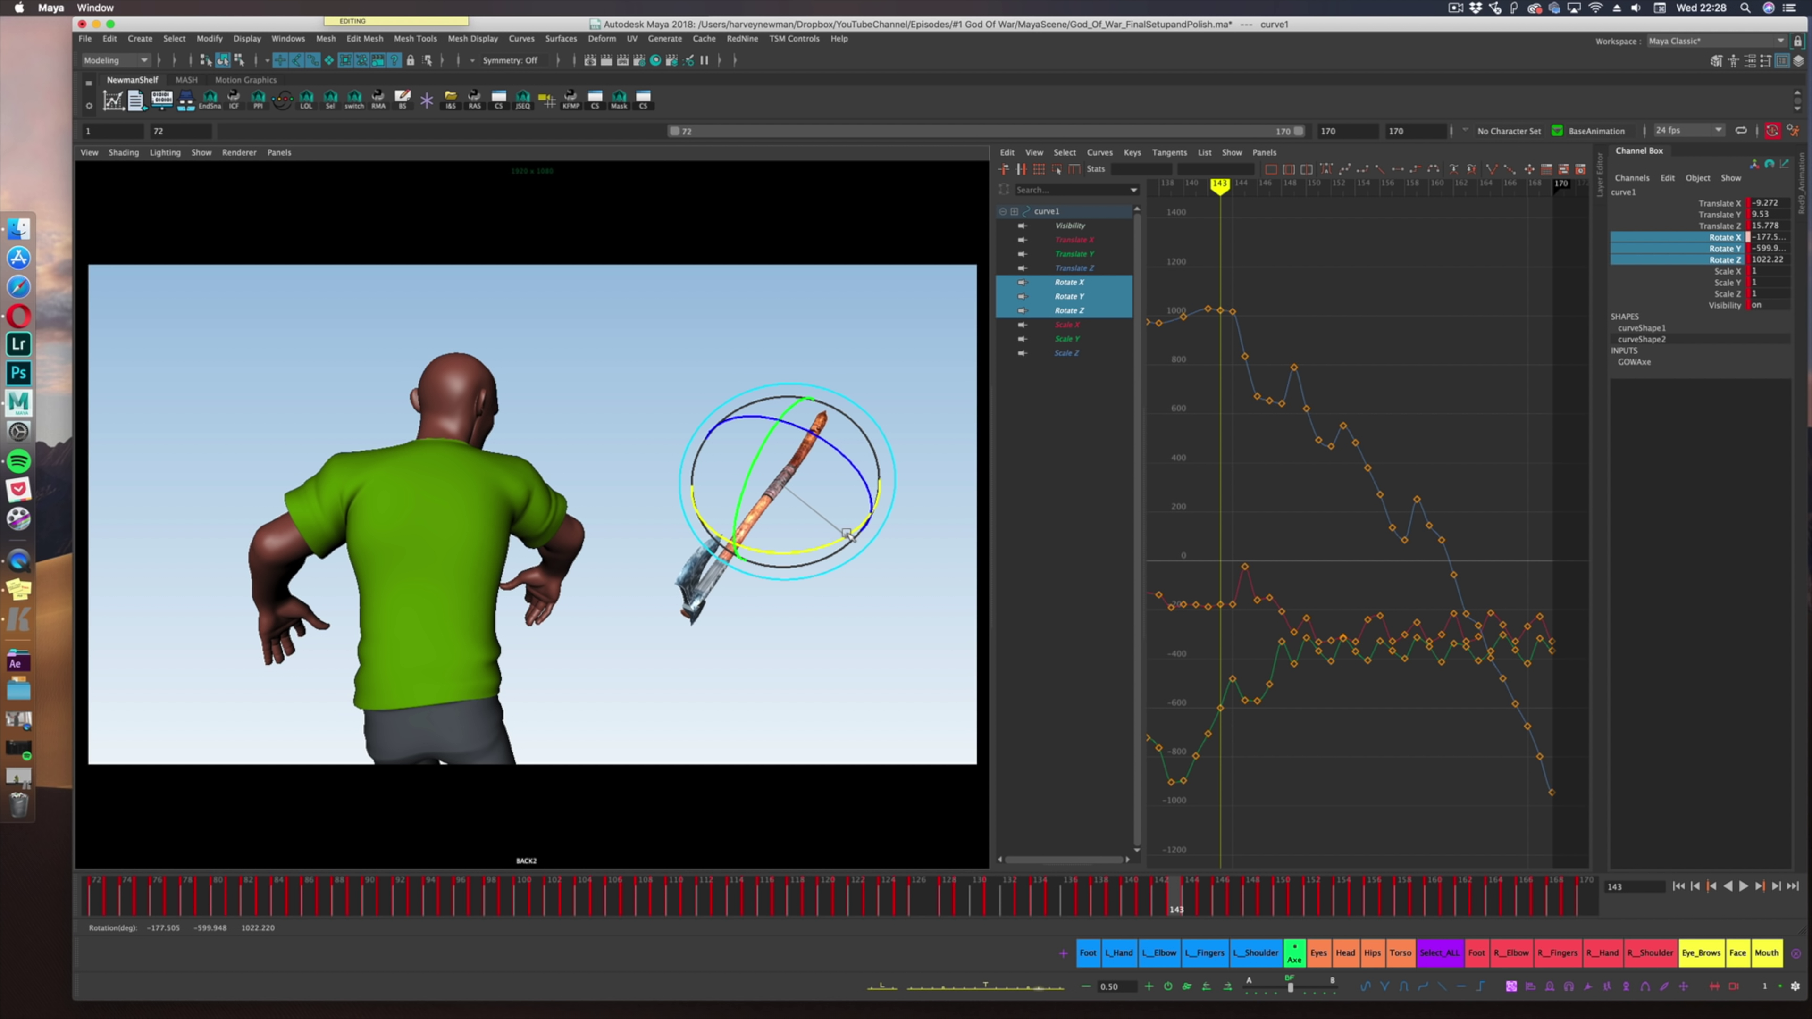
drag(849, 528, 809, 526)
key(alt+comma)
key(alt+comma)
key(alt+comma)
key(alt+period)
key(alt+period)
key(alt+period)
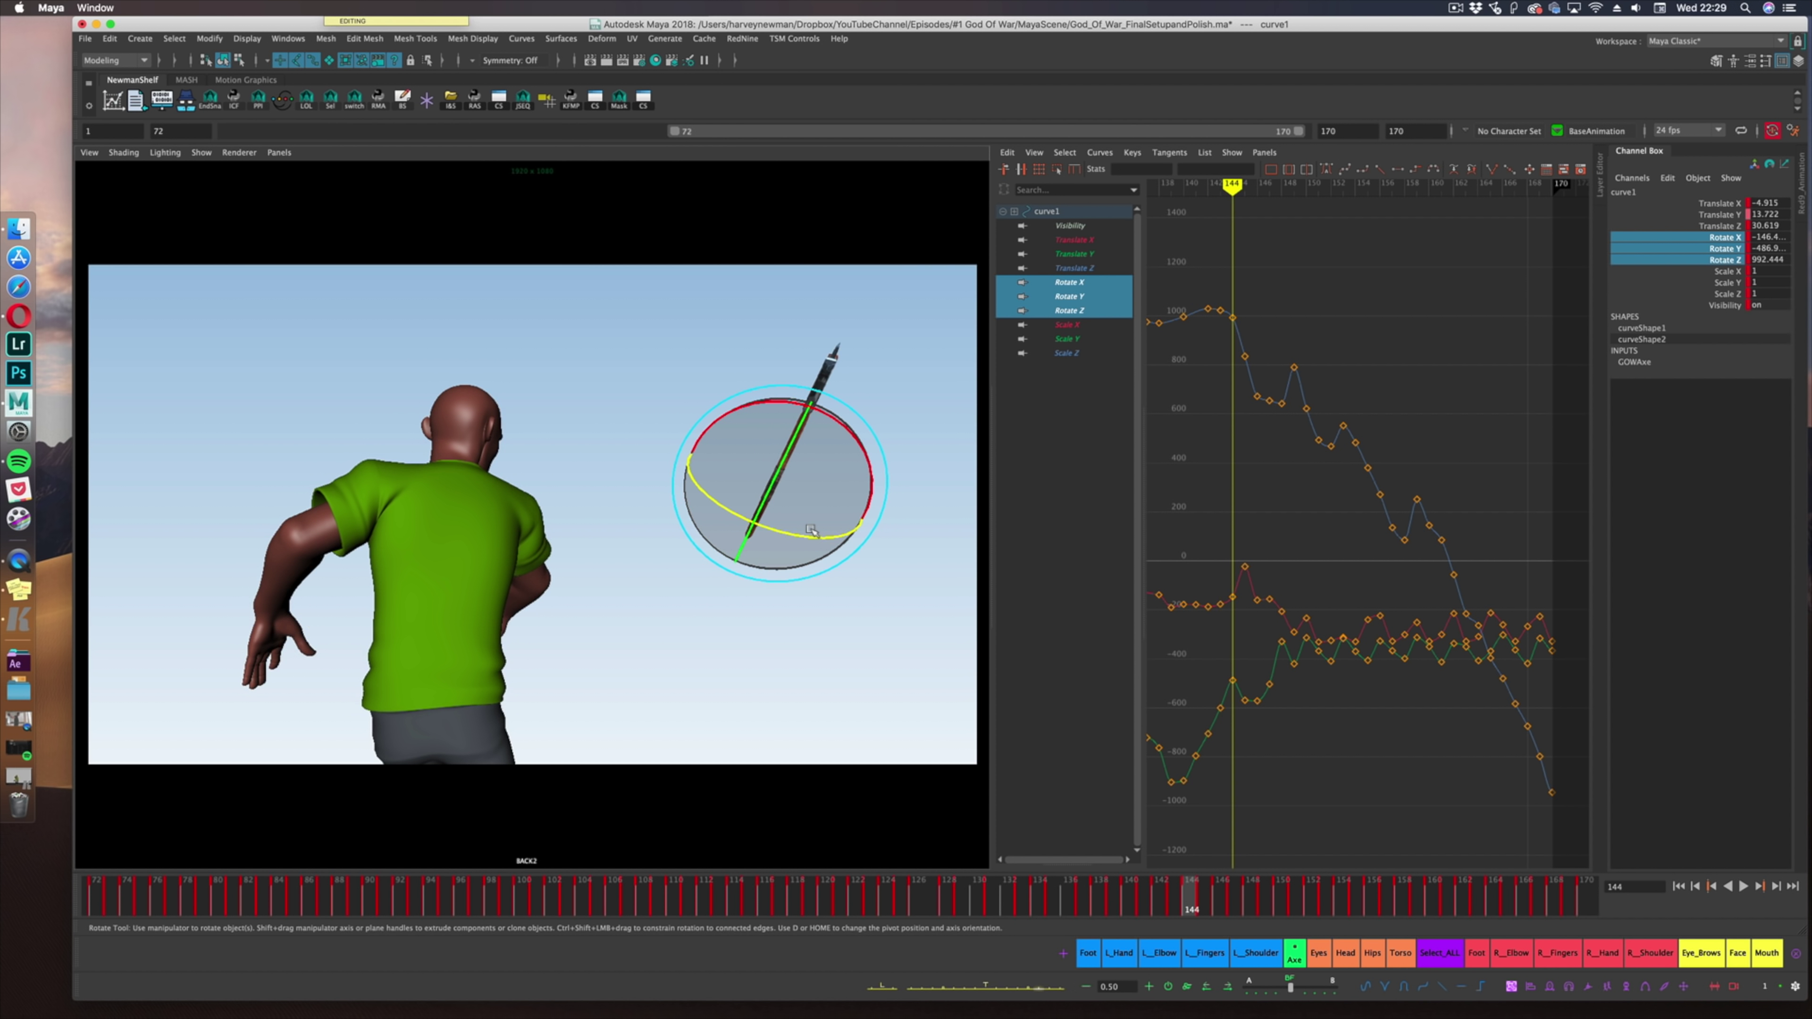
Fine-tune the axe's curve1 rotation frame by frame from frame 144 to about 150, checking its spin as it flies away.
key(alt+comma)
key(alt+comma)
key(alt+period)
key(alt+period)
key(alt+period)
key(alt+period)
key(alt+period)
key(alt+period)
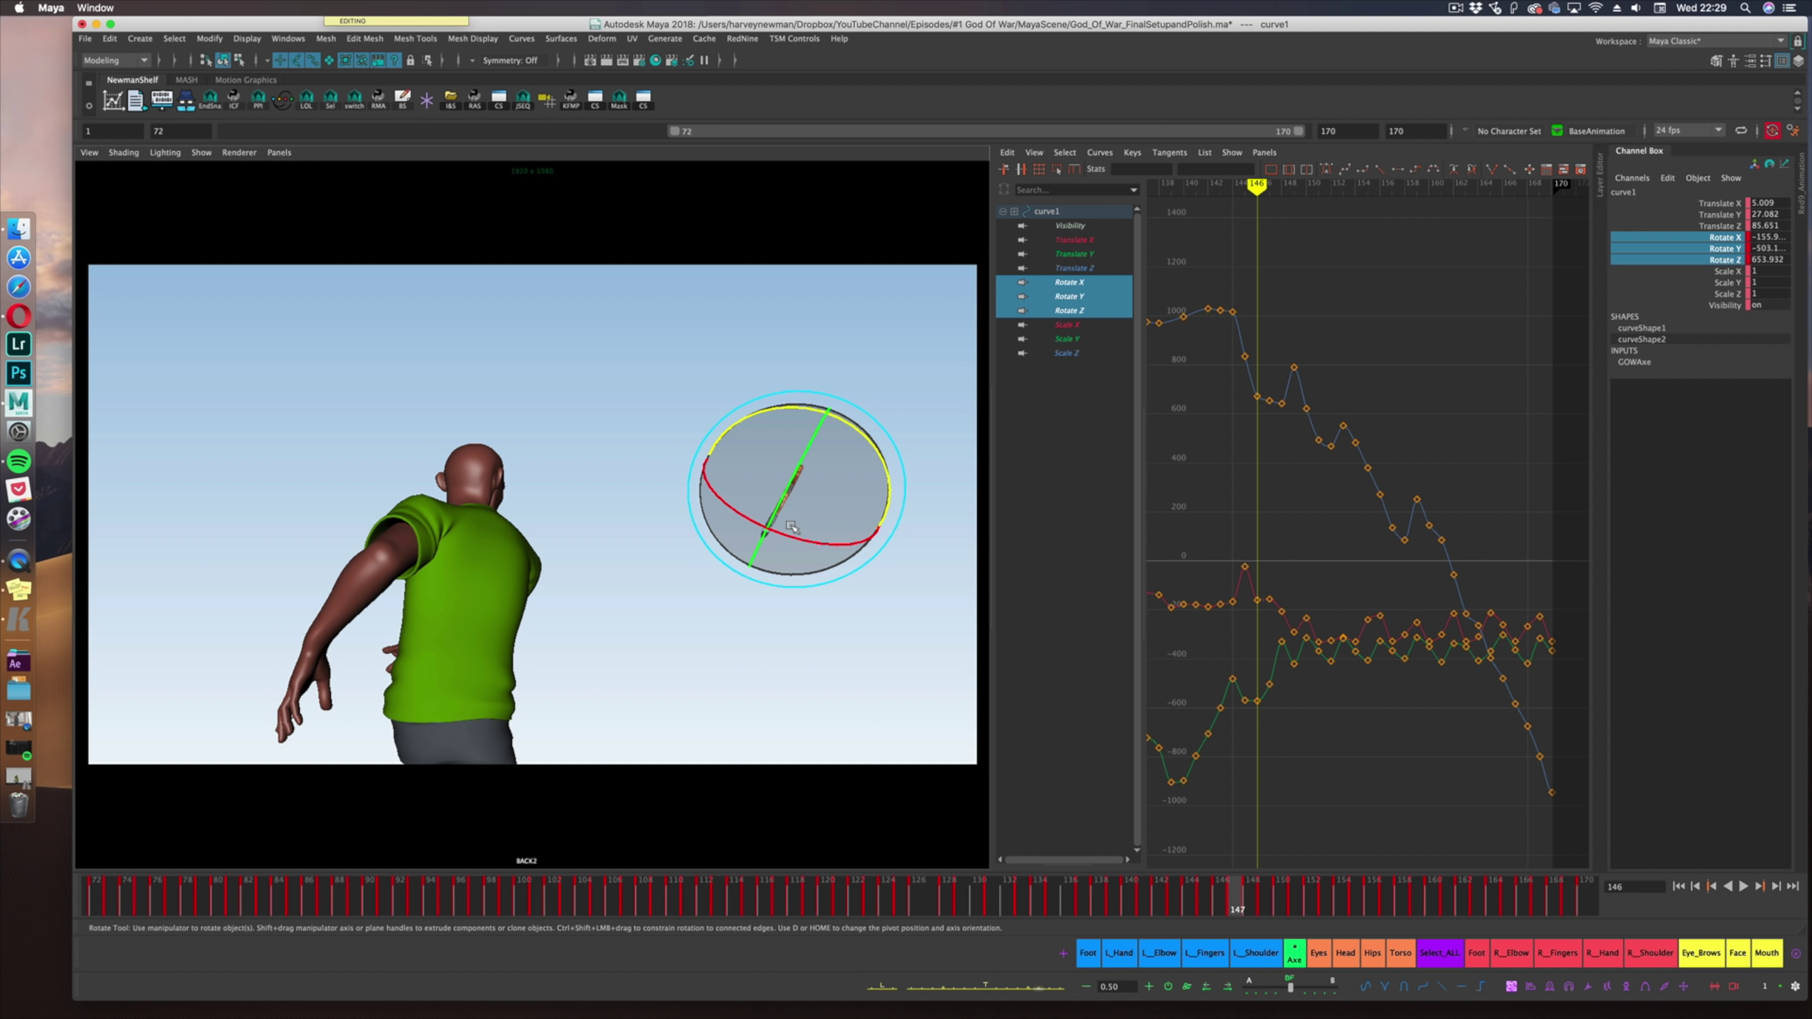
key(alt+period)
key(alt+period)
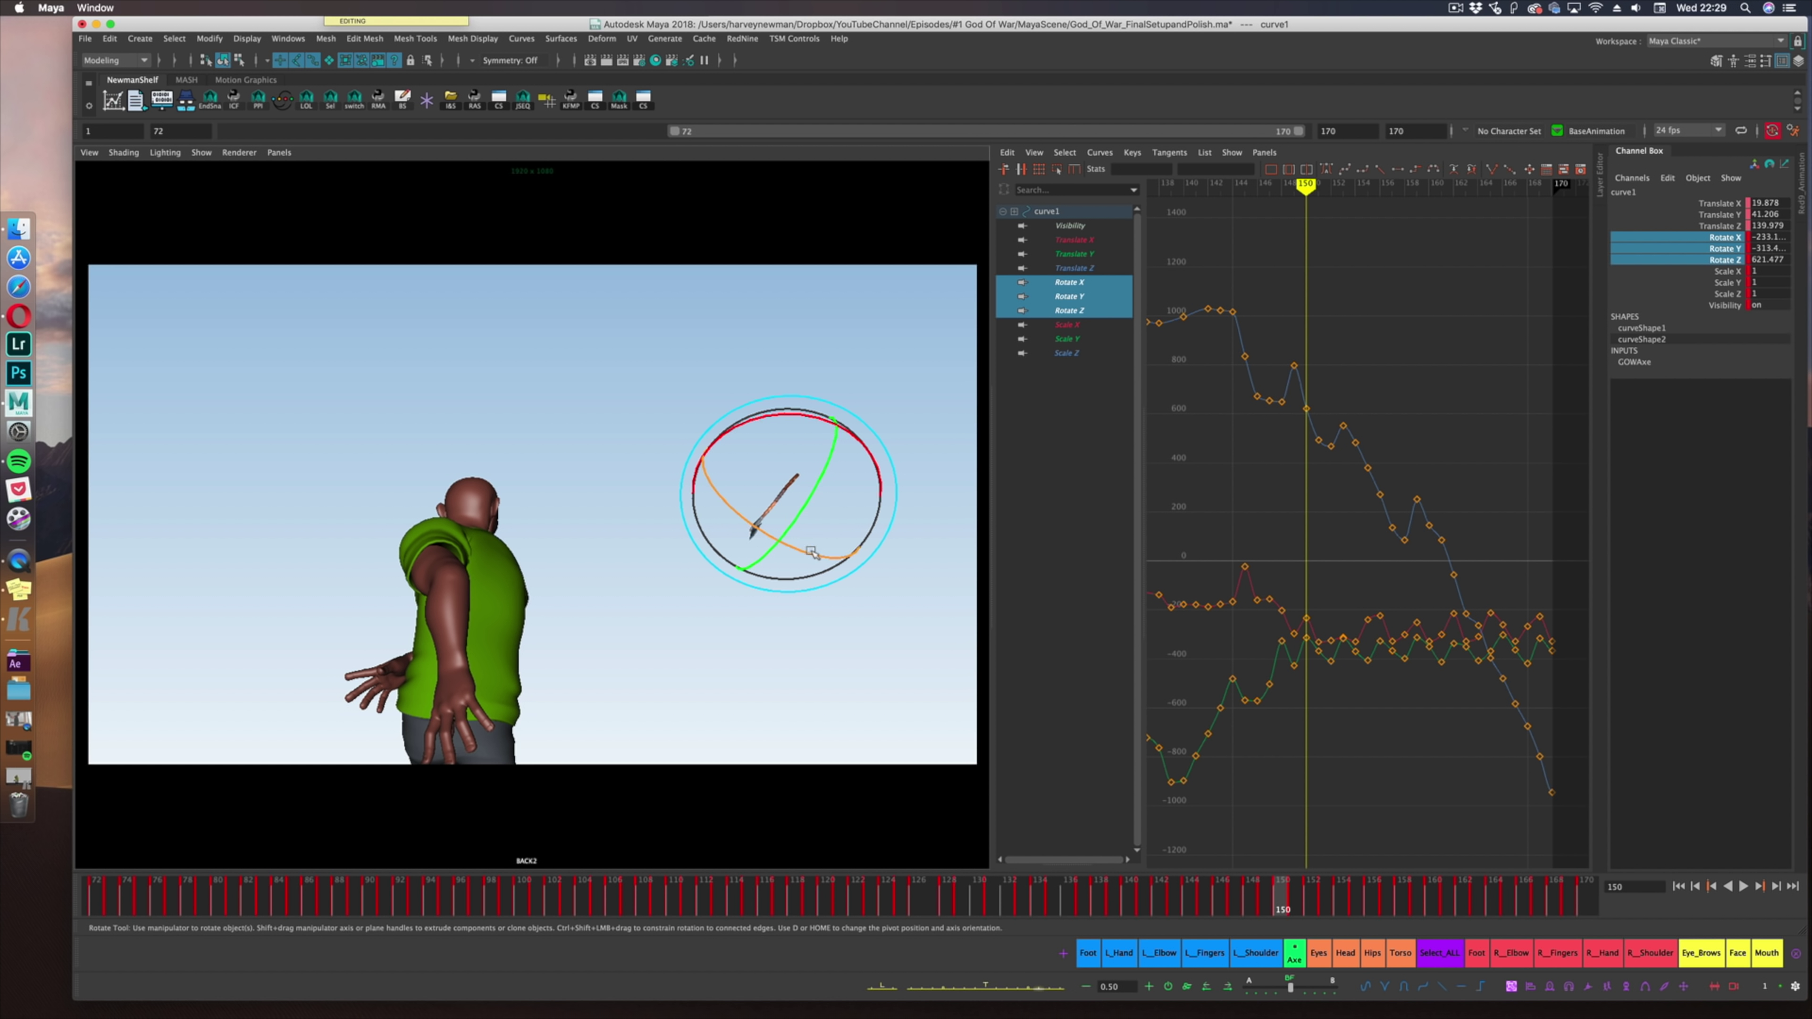
key(alt+period)
key(alt+period)
key(alt+period)
key(alt+period)
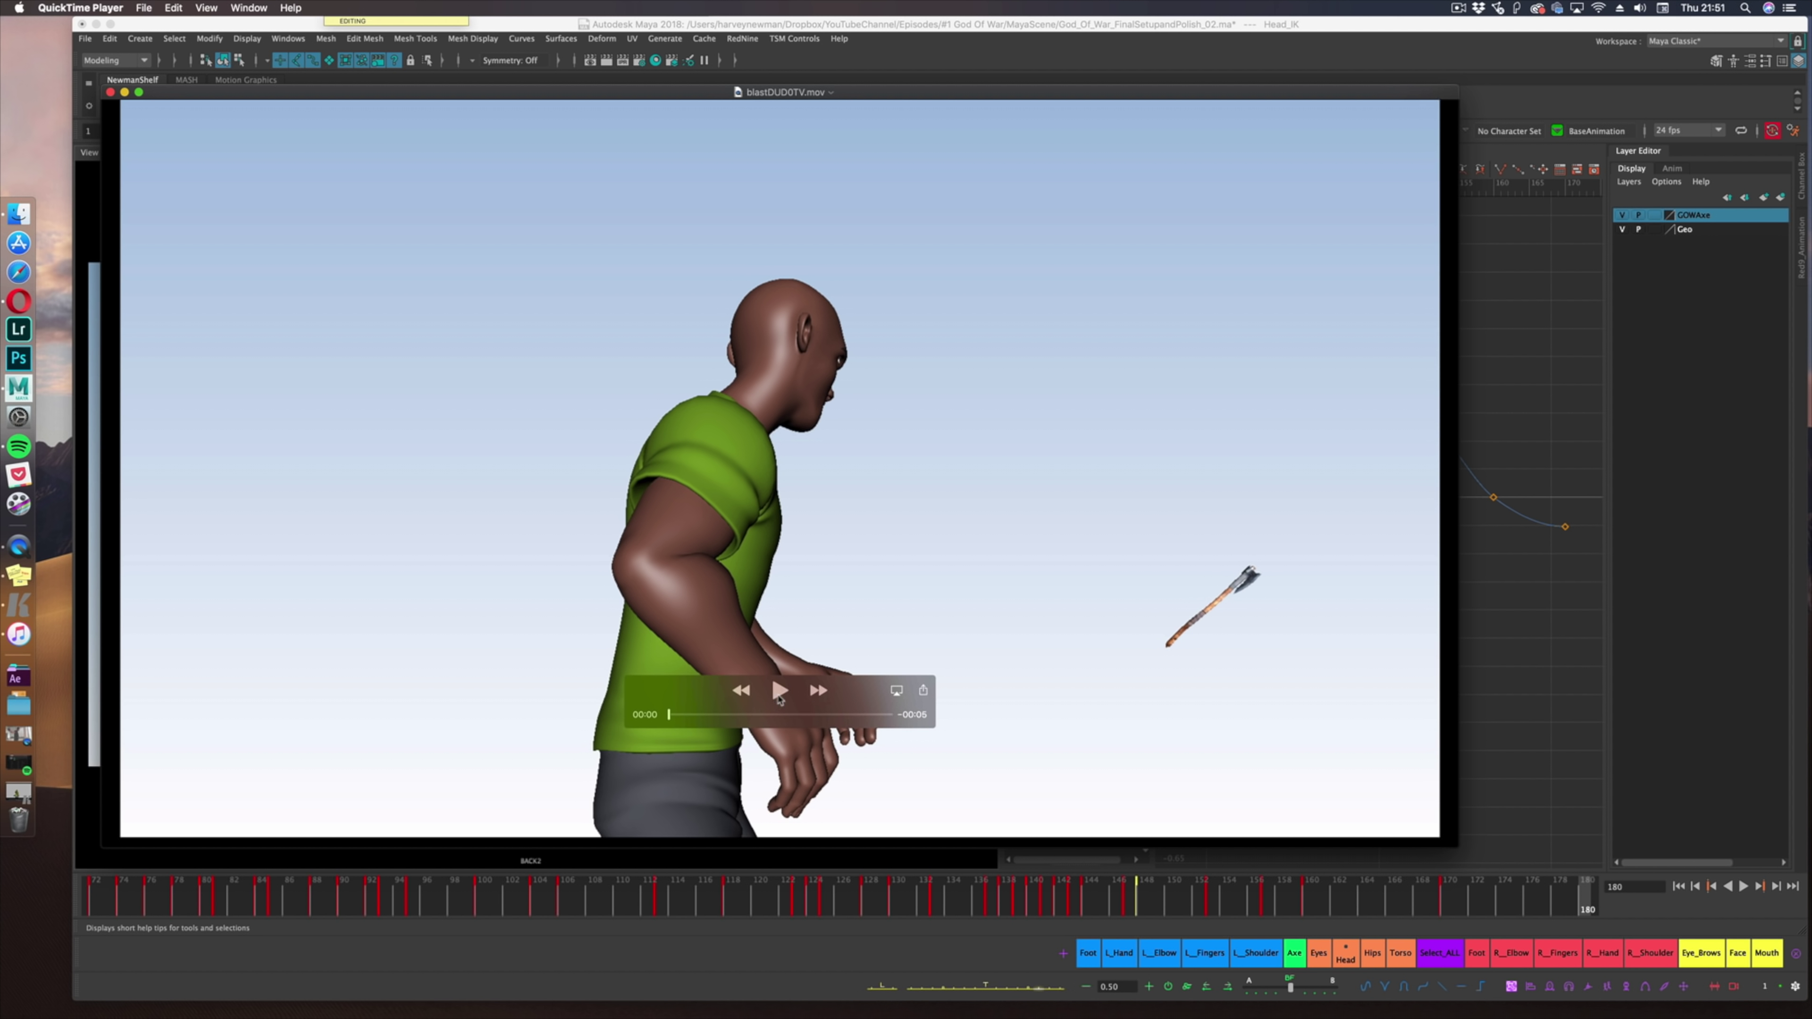
Play the blastDUD0TV.mov playblast and replay it to examine the full axe catch and throw.
click(780, 691)
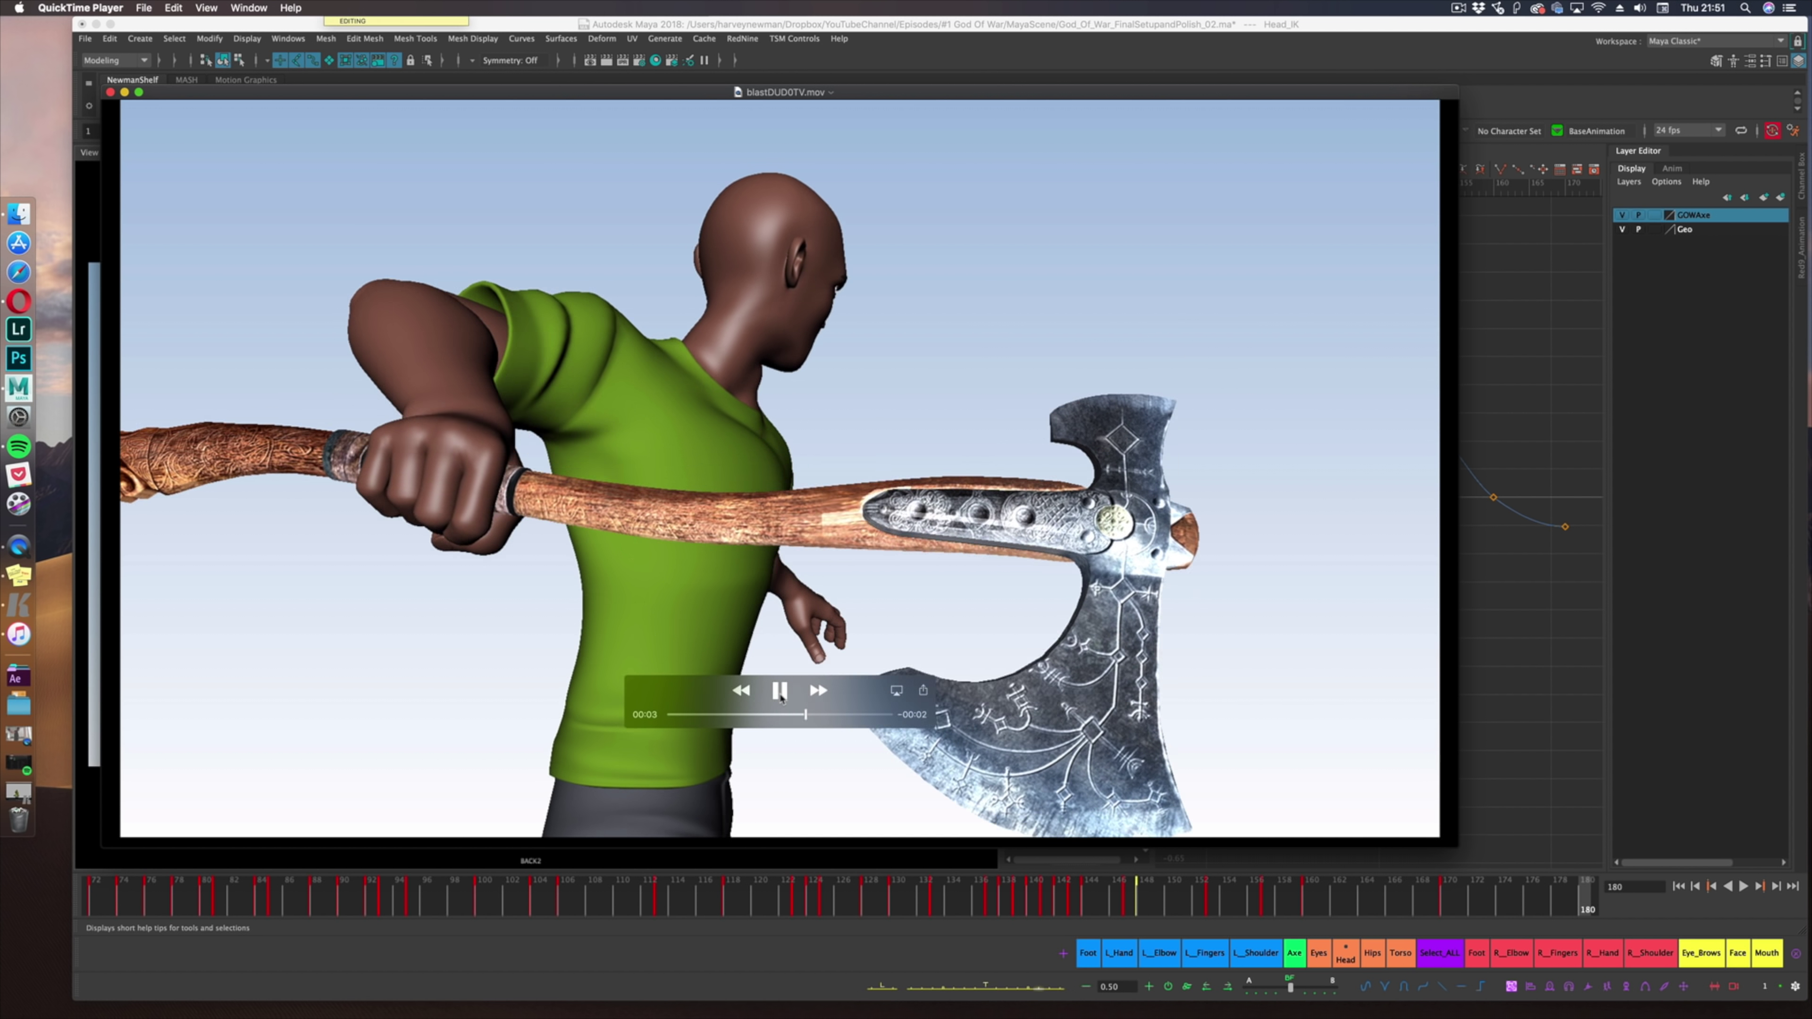
drag(780, 698, 1298, 733)
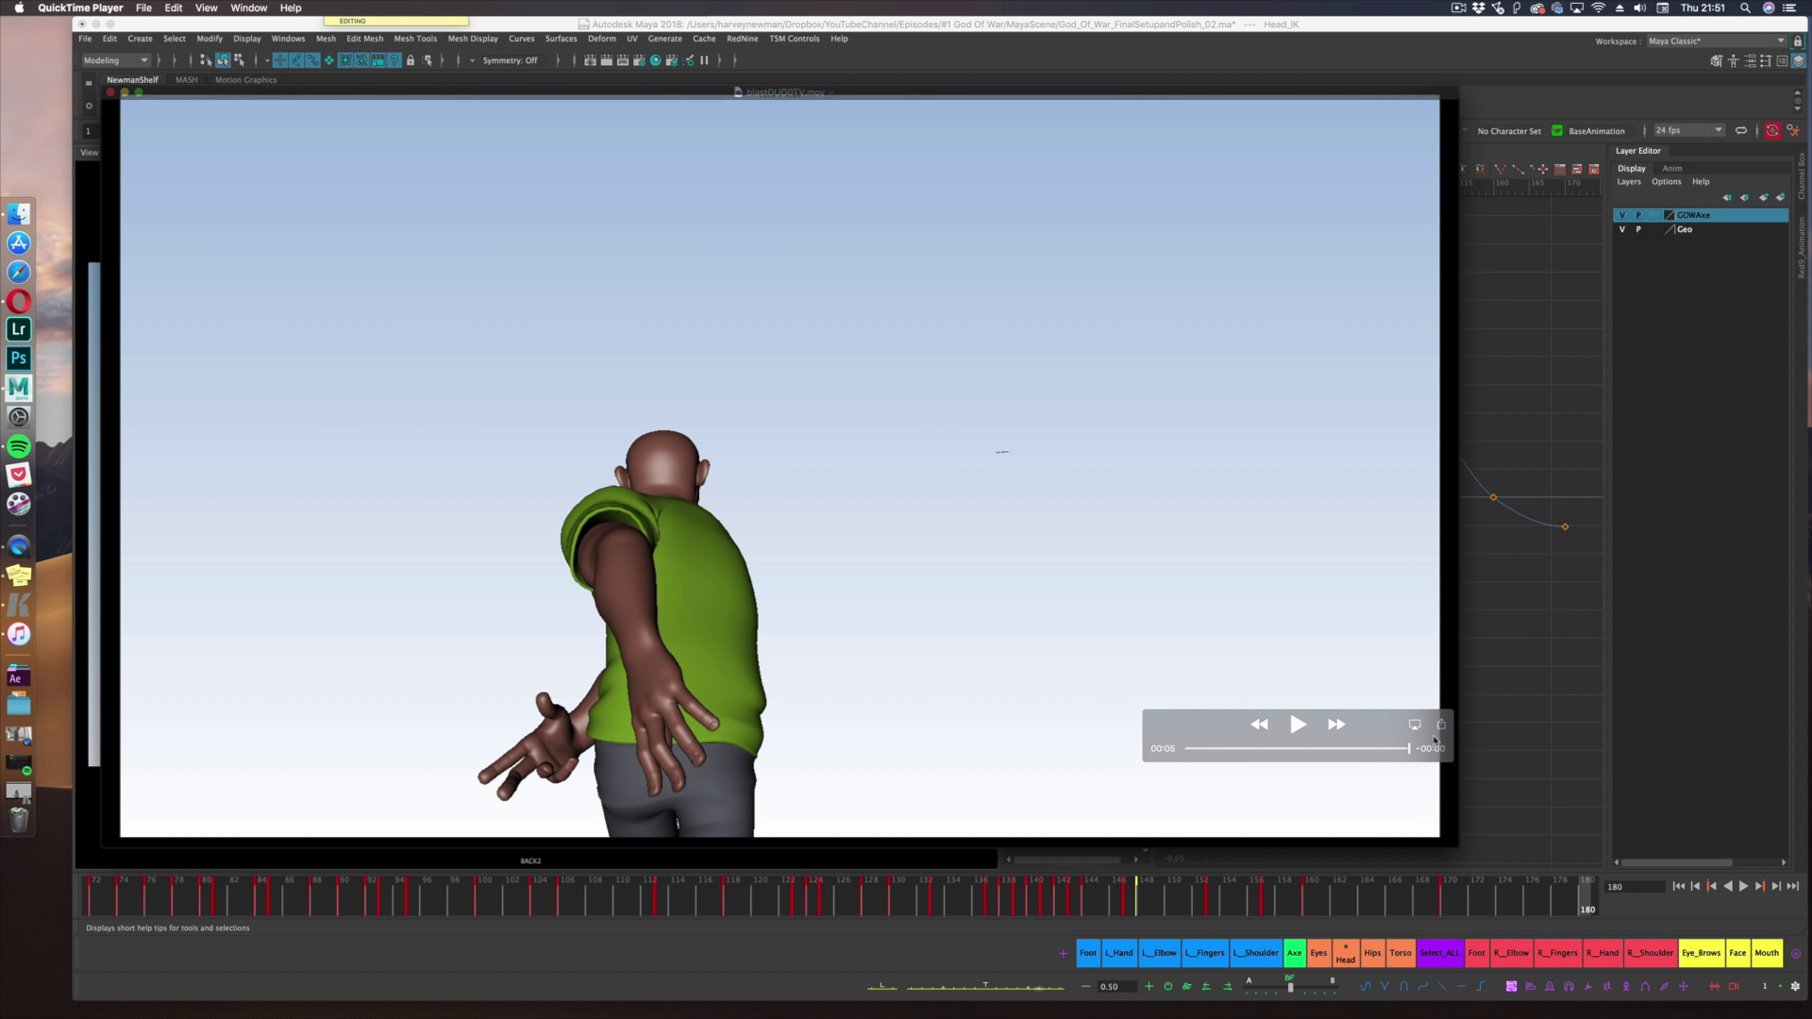
click(1297, 725)
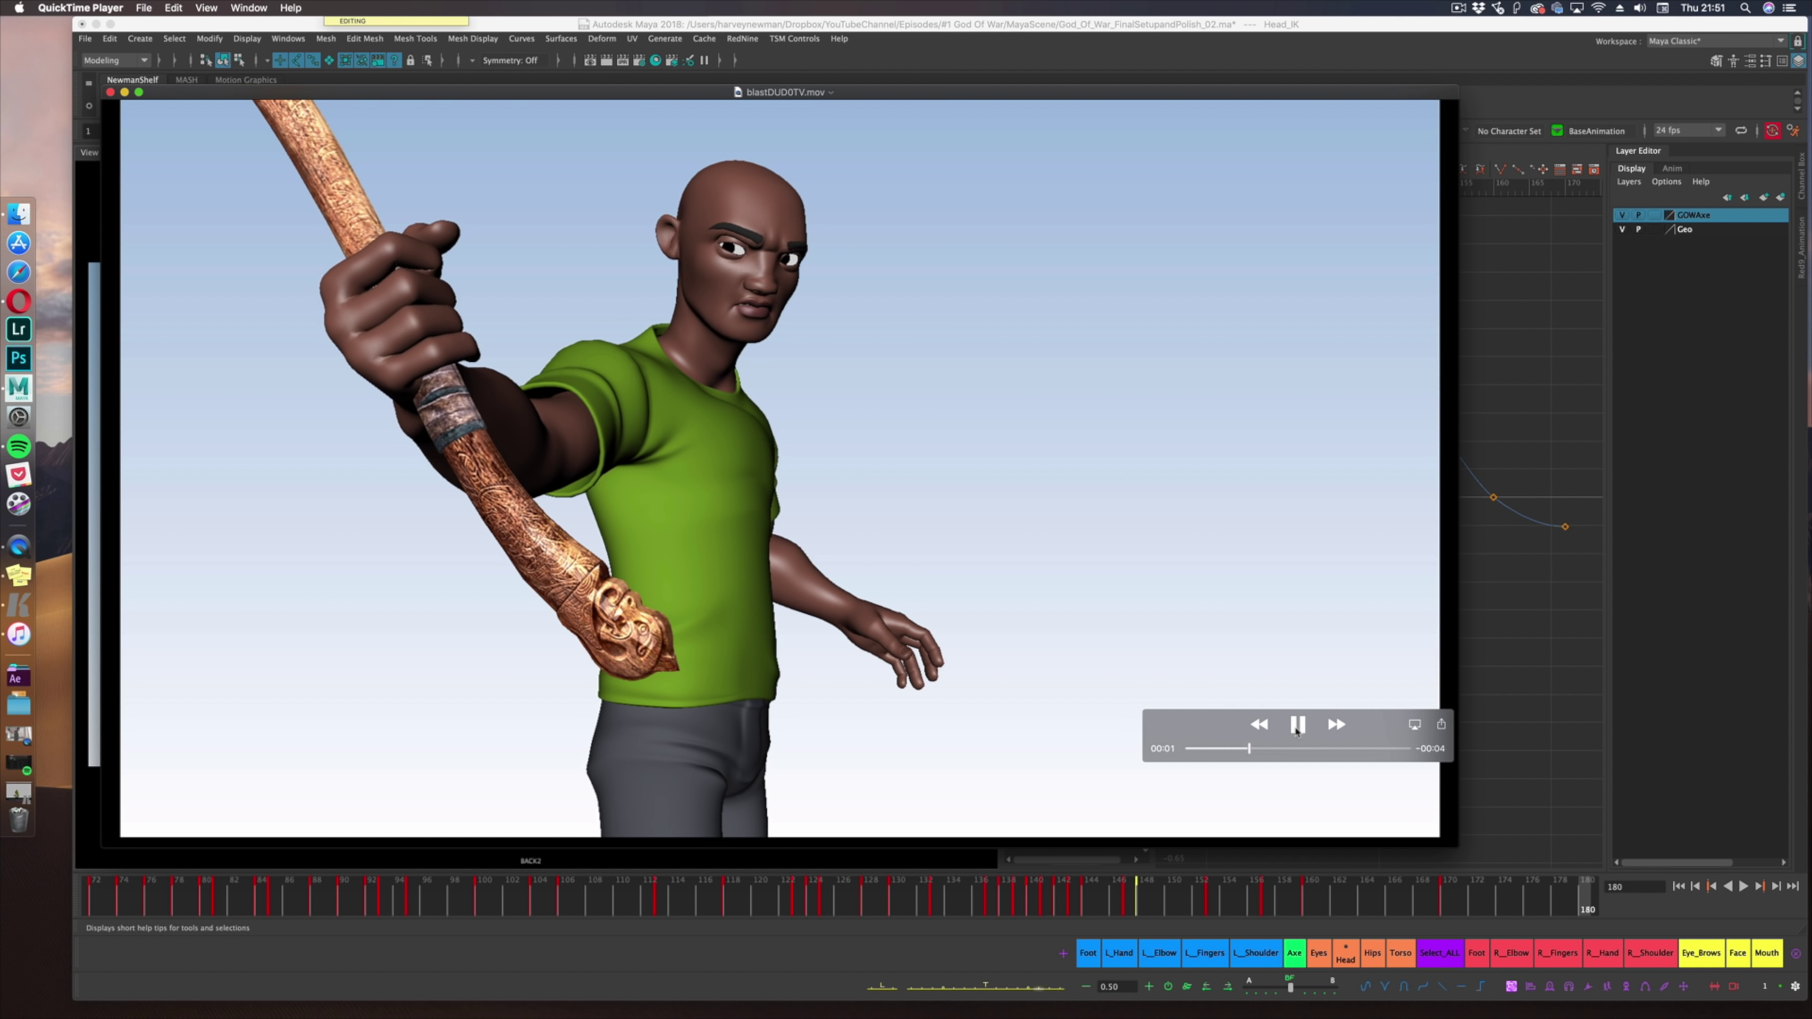